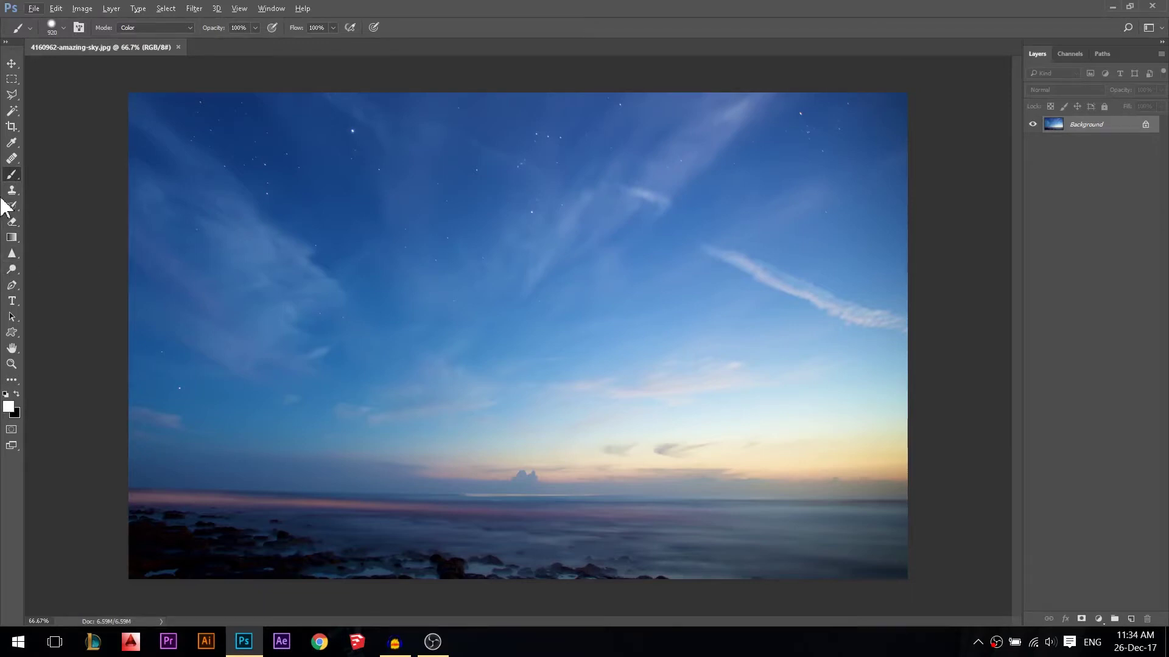
Select the Brush tool and set its blending mode to Normal.
left_click(129, 27)
left_click(130, 32)
left_click(11, 64)
key("b")
Set the brush to 69 px with a hard edge and paint one white dot in the upper-left sky.
right_click(513, 281)
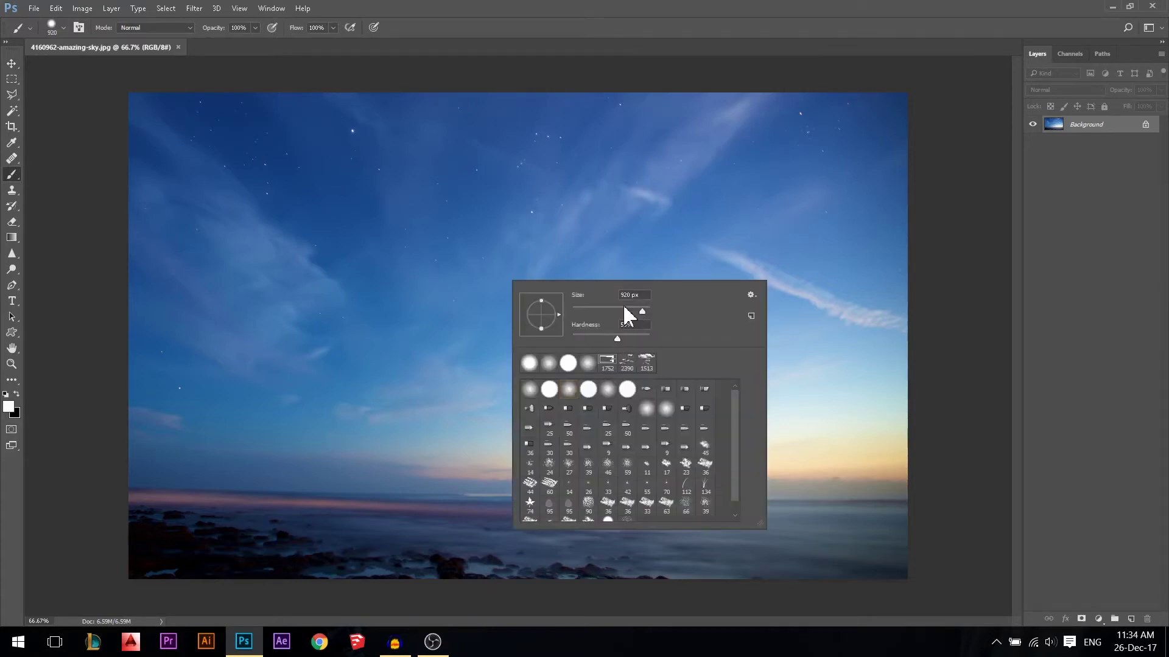
left_click_drag(613, 310, 594, 312)
left_click_drag(594, 311, 617, 311)
left_click_drag(573, 311, 588, 311)
left_click(598, 310)
left_click(267, 206)
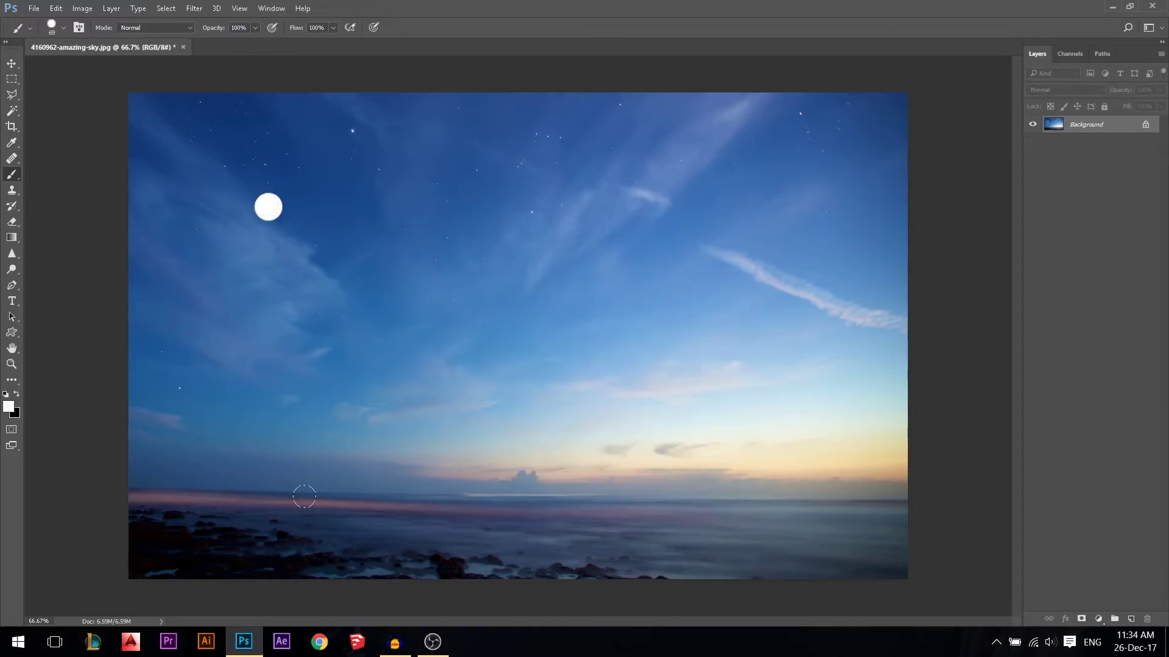
Set the brush hardness to 0% and paint a soft white dot beside the hard-edged one.
right_click(451, 210)
left_click_drag(590, 270, 518, 270)
left_click(341, 209)
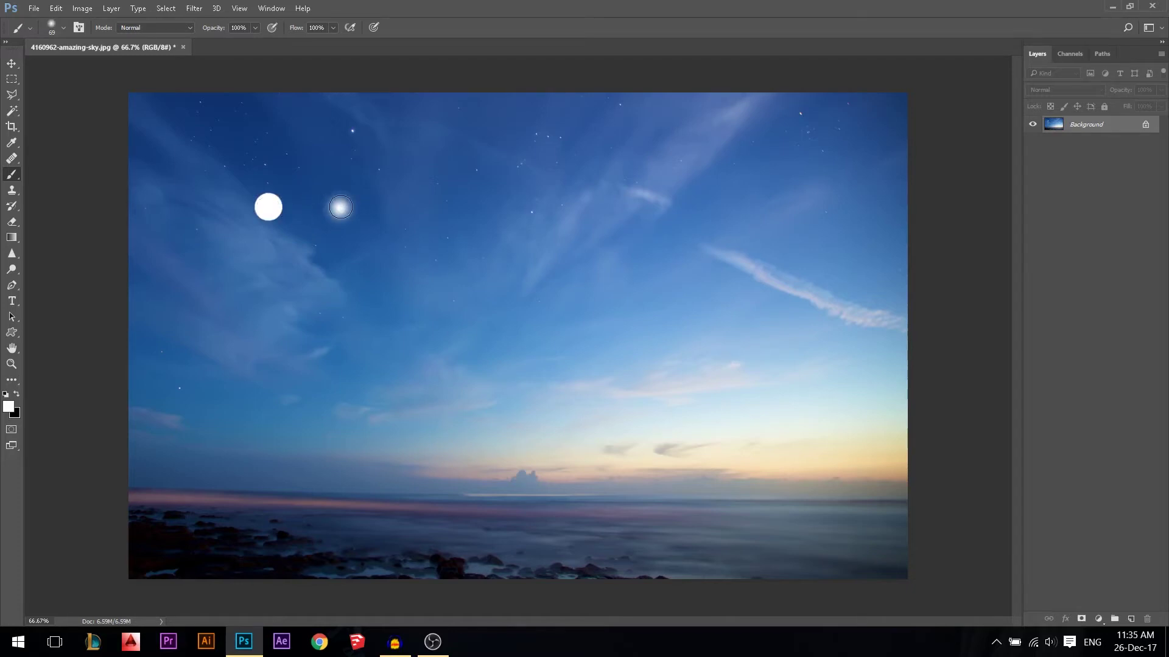
scroll(341, 207, "up", 5)
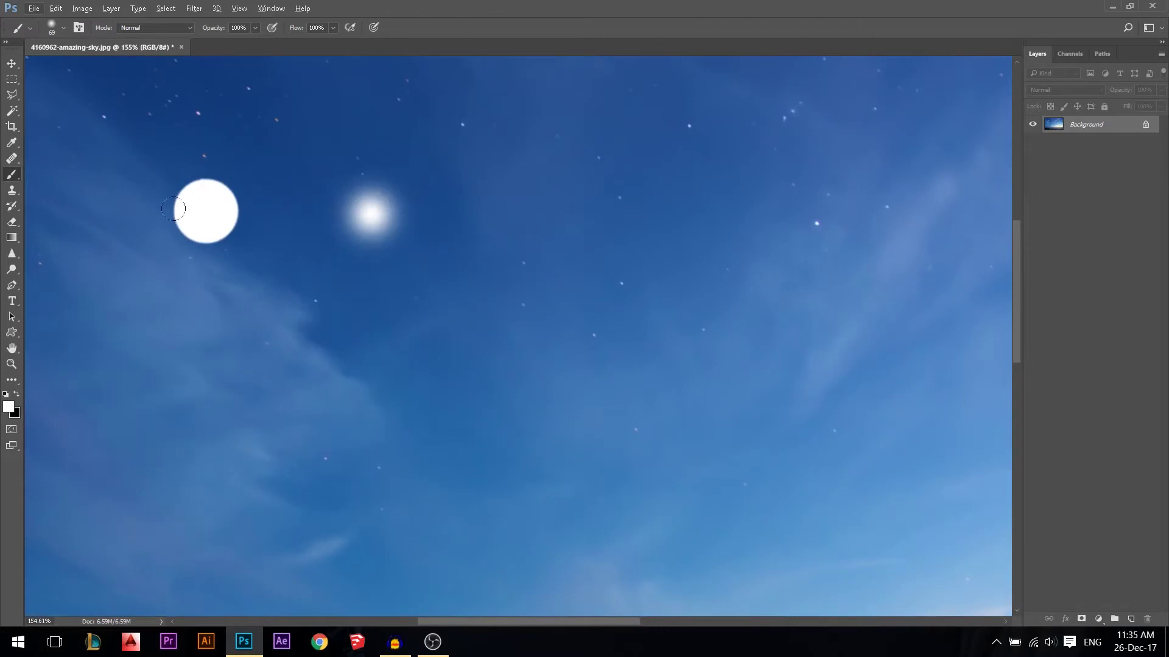
scroll(173, 194, "down", 4)
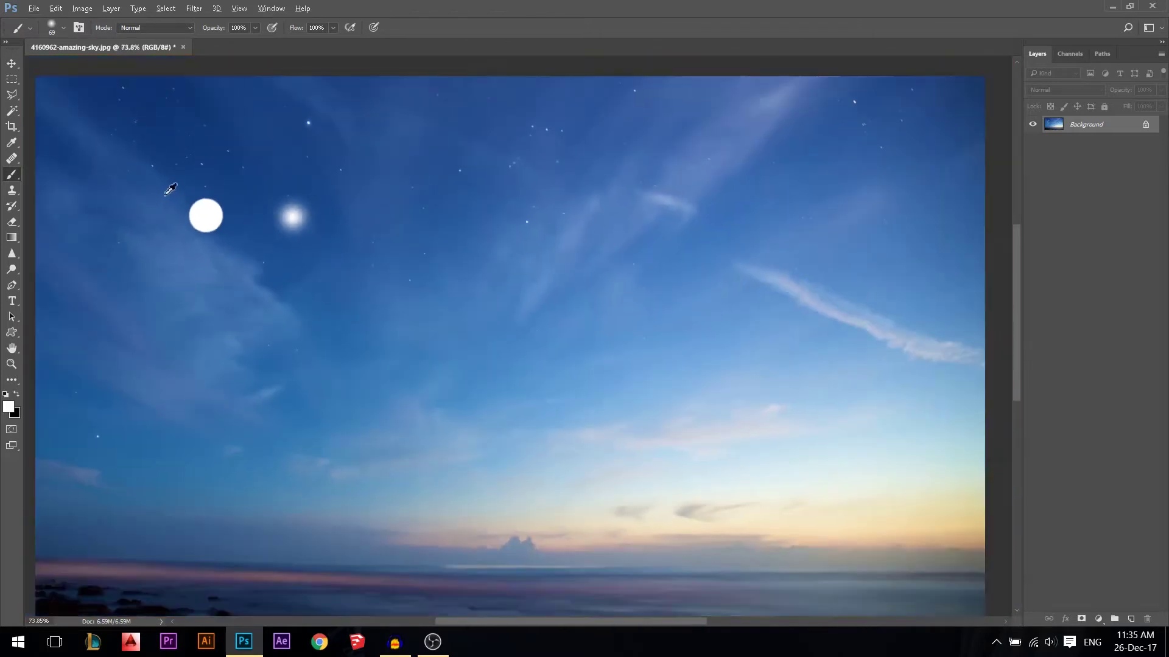
scroll(279, 193, "up", 1)
Review the brush's size and hardness settings, leaving no additional dot on the photo.
right_click(437, 179)
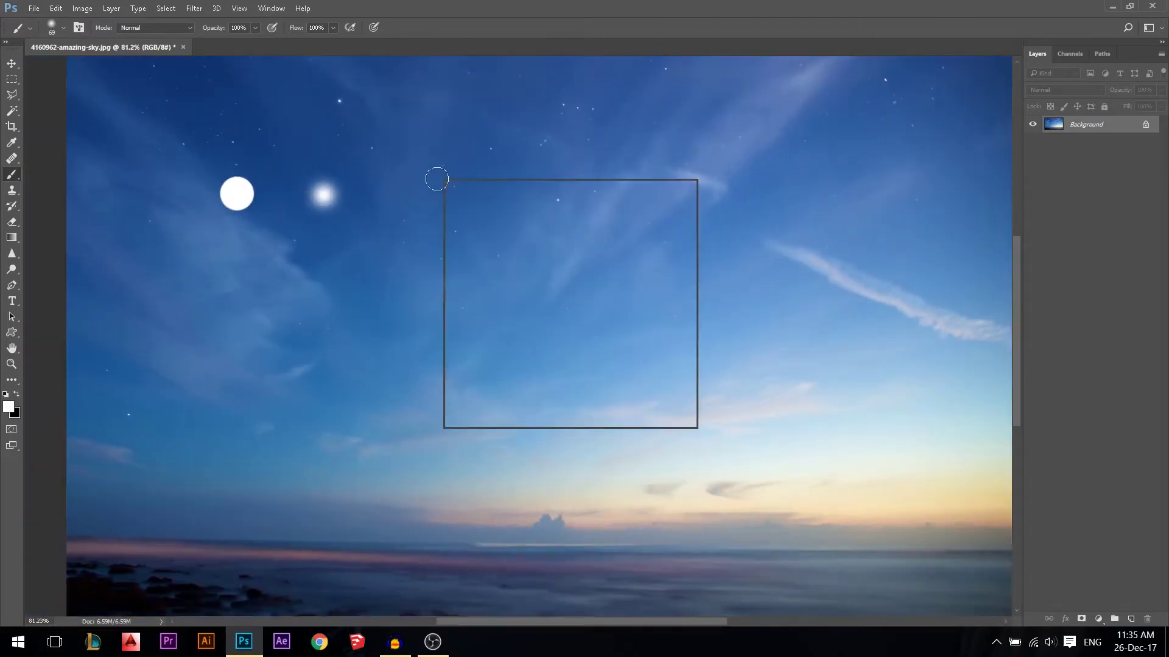
right_click(464, 173)
left_click(13, 177)
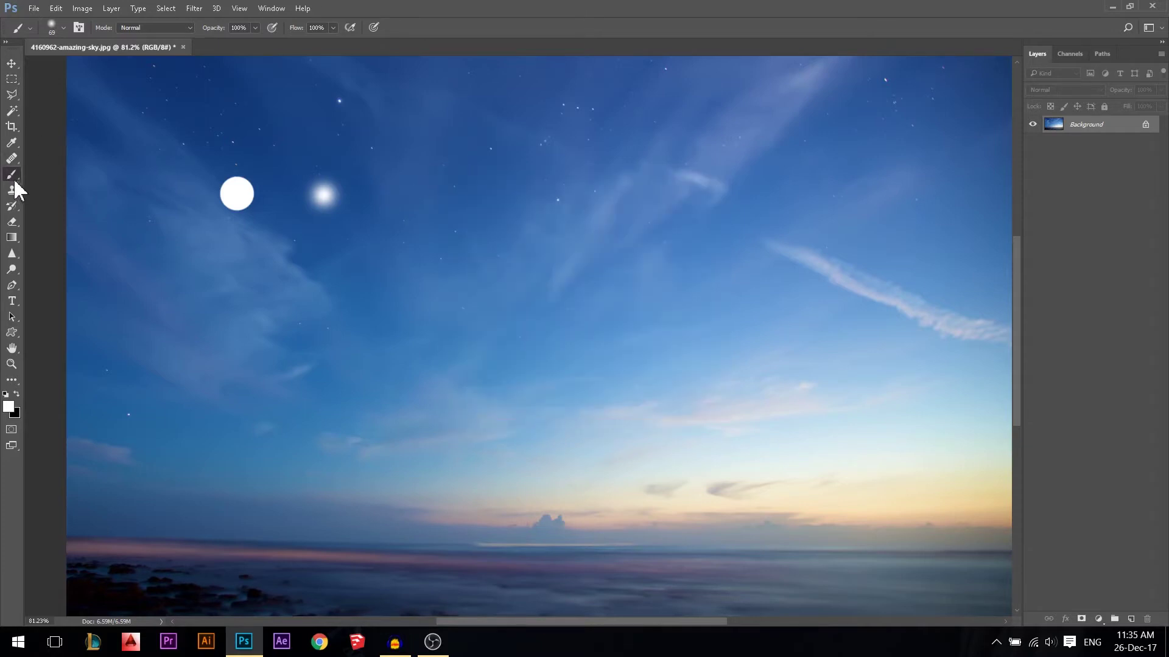
right_click(488, 192)
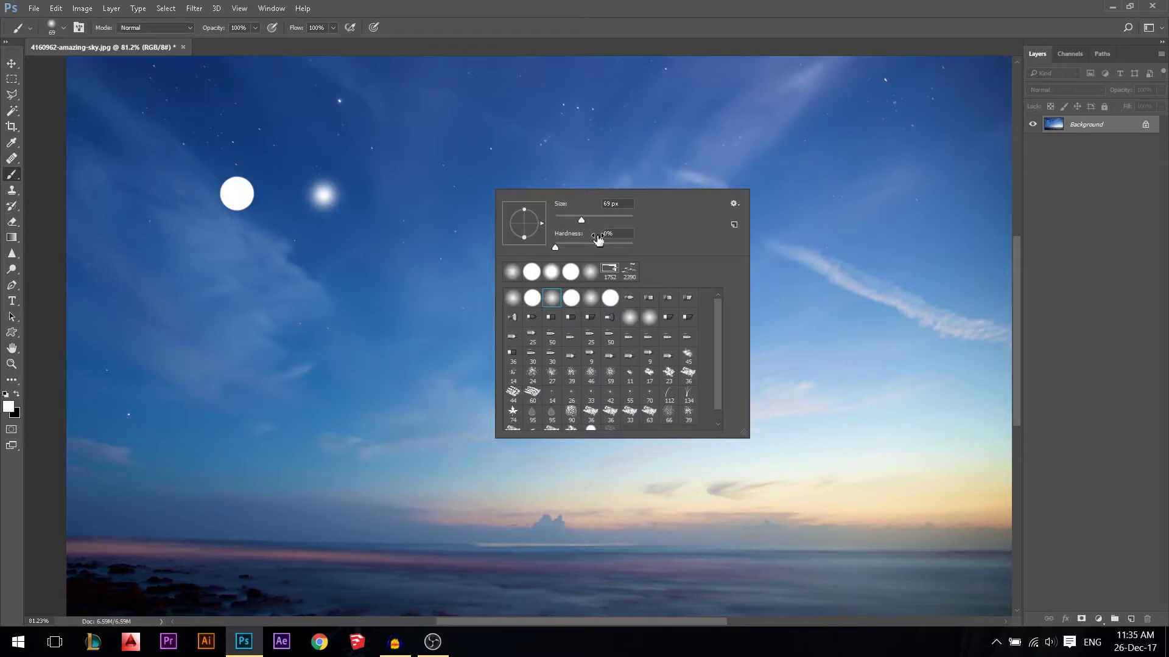
left_click(478, 164)
key("ctrl+z")
Resize the brush in increments, first smaller and finally up to 125 px.
key("bracketleft")
key("bracketleft")
key("bracketright")
key("bracketright")
key("bracketright")
key("bracketright")
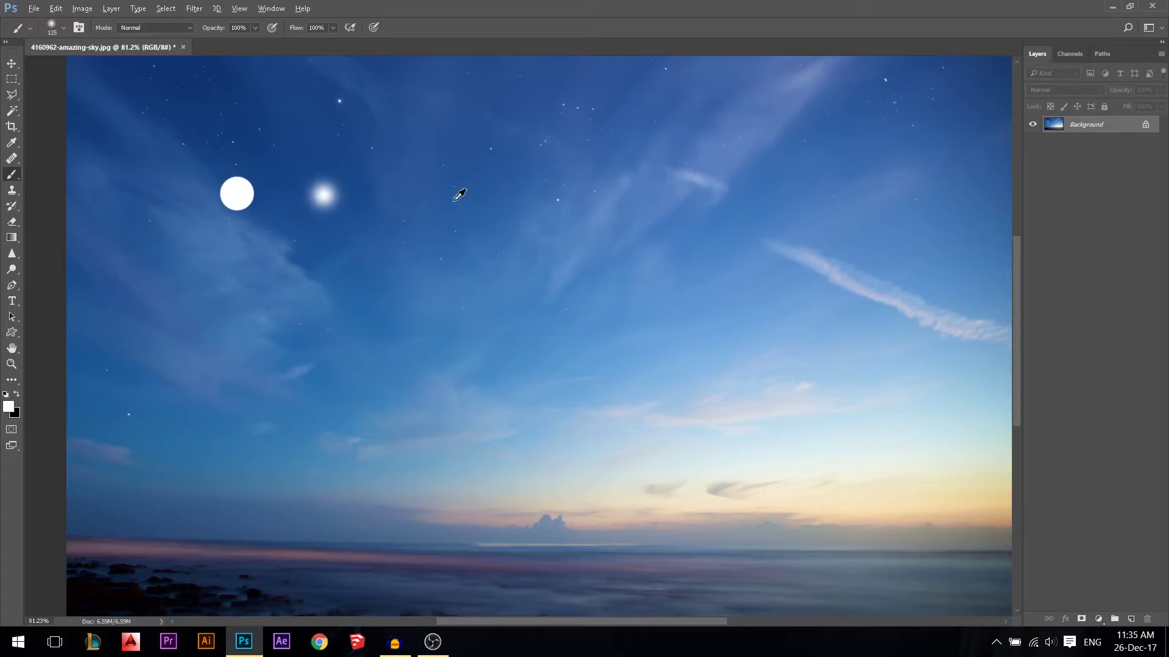
Resize the brush interactively on the canvas to 83 px and vary its hardness down to 0%.
right_click(454, 198, "alt")
mouse_move(463, 199)
left_mouse_down()
mouse_move(605, 195)
mouse_move(446, 196)
mouse_move(456, 143)
left_mouse_up()
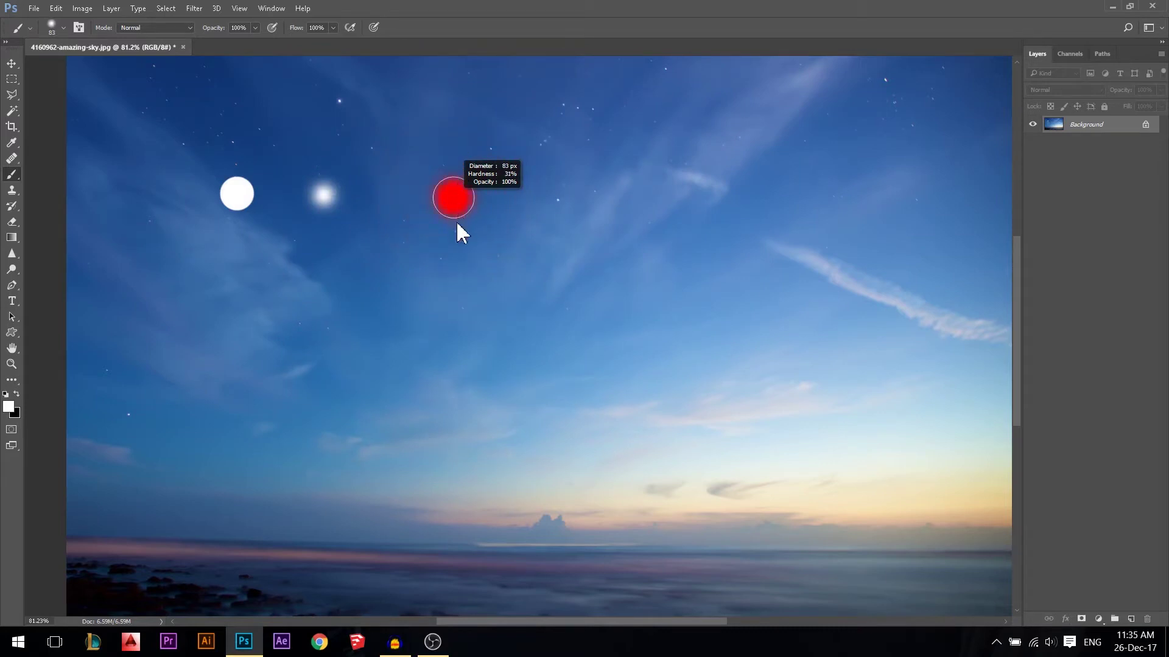
left_click_drag(456, 247, 463, 315)
left_click_drag(468, 431, 481, 400)
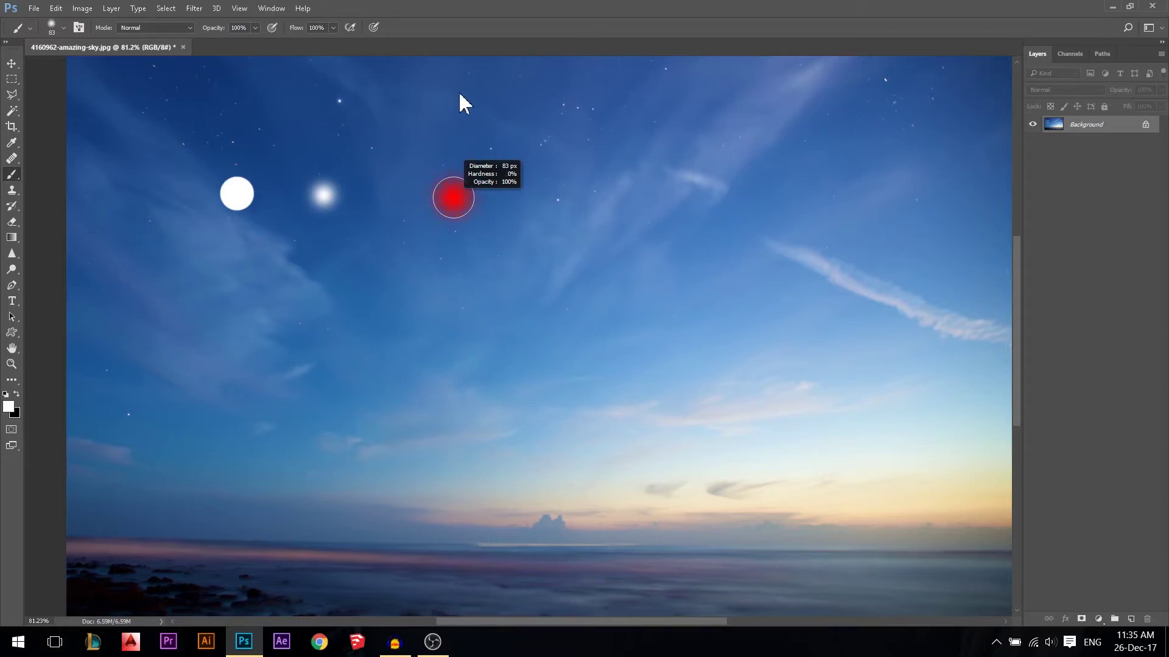
left_click_drag(461, 96, 481, 232)
Paint soft white test strokes of different widths across the sky and along the horizon.
scroll(455, 244, "down", 2)
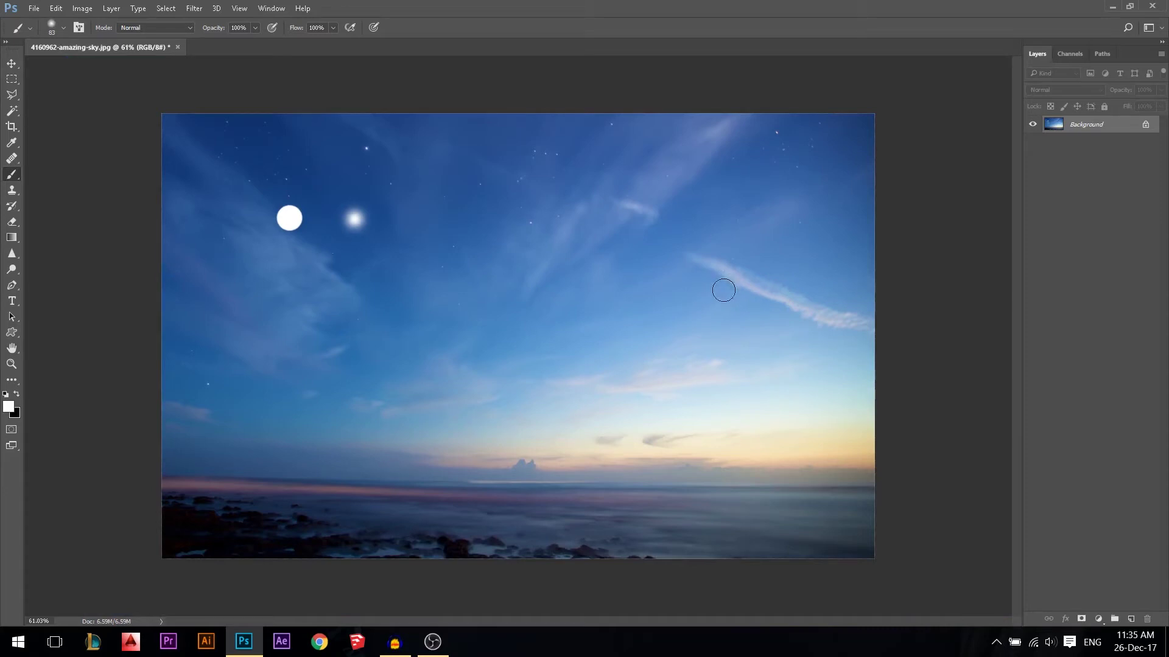
mouse_move(686, 292)
left_mouse_down()
mouse_move(704, 266)
mouse_move(852, 280)
left_mouse_up()
left_click_drag(647, 305, 586, 296)
mouse_move(654, 438)
left_mouse_down()
mouse_move(605, 454)
mouse_move(450, 457)
left_mouse_up()
mouse_move(463, 293)
left_mouse_down()
mouse_move(540, 202)
mouse_move(433, 287)
left_mouse_up()
mouse_move(325, 423)
left_mouse_down()
mouse_move(286, 423)
mouse_move(316, 404)
mouse_move(274, 404)
left_mouse_up()
Undo all the white test strokes and both dots on the sky photo.
key("ctrl+alt+z")
key("ctrl+alt+z")
key("ctrl+alt+z")
key("ctrl+alt+z")
key("ctrl+alt+z")
key("ctrl+alt+z")
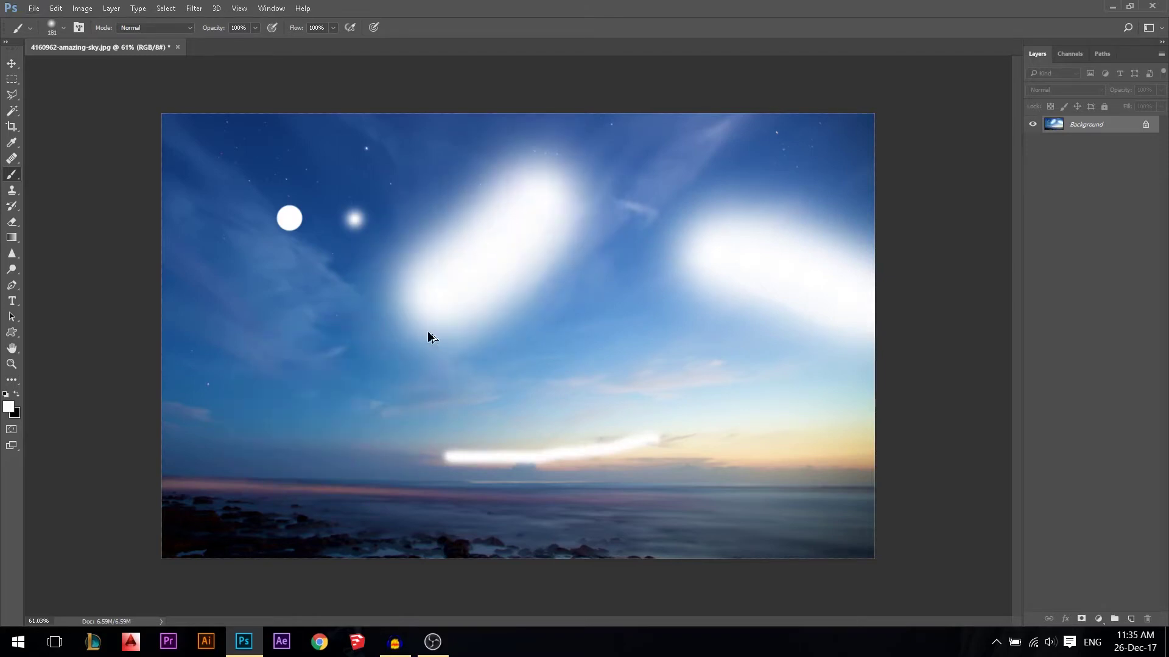
key("ctrl+alt+z")
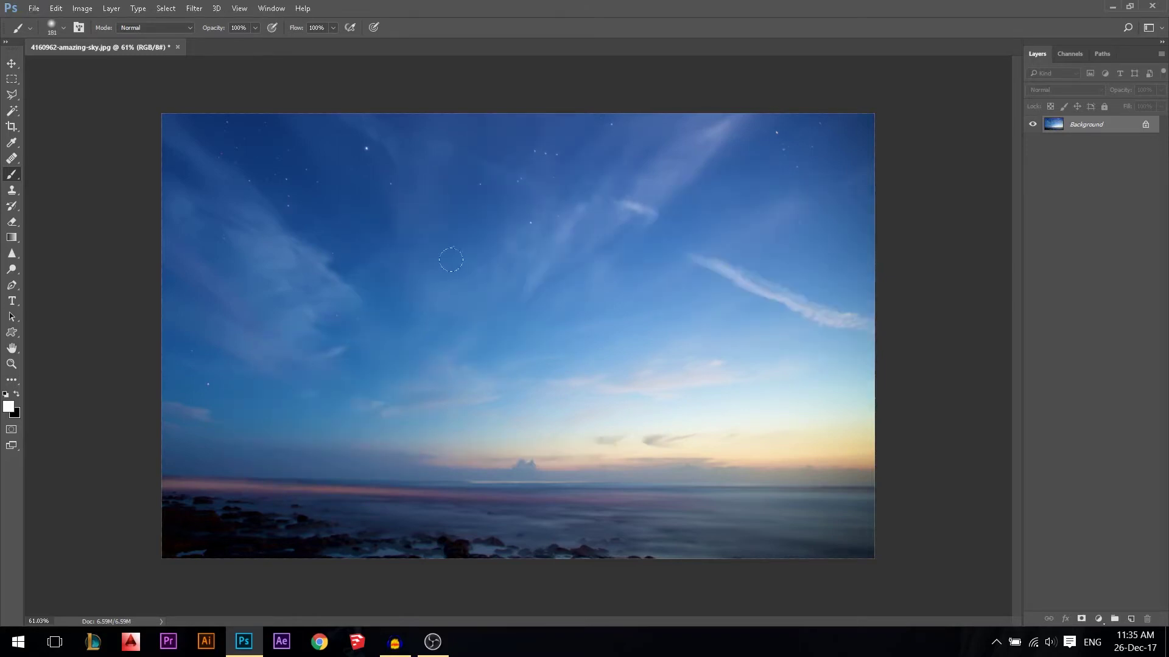
Reshape the 181 px brush tip into a narrow, near-vertical ellipse with 100% hardness, test it on the sky and undo the marks.
scroll(485, 263, "up", 3)
scroll(486, 263, "down", 2)
right_click(467, 230)
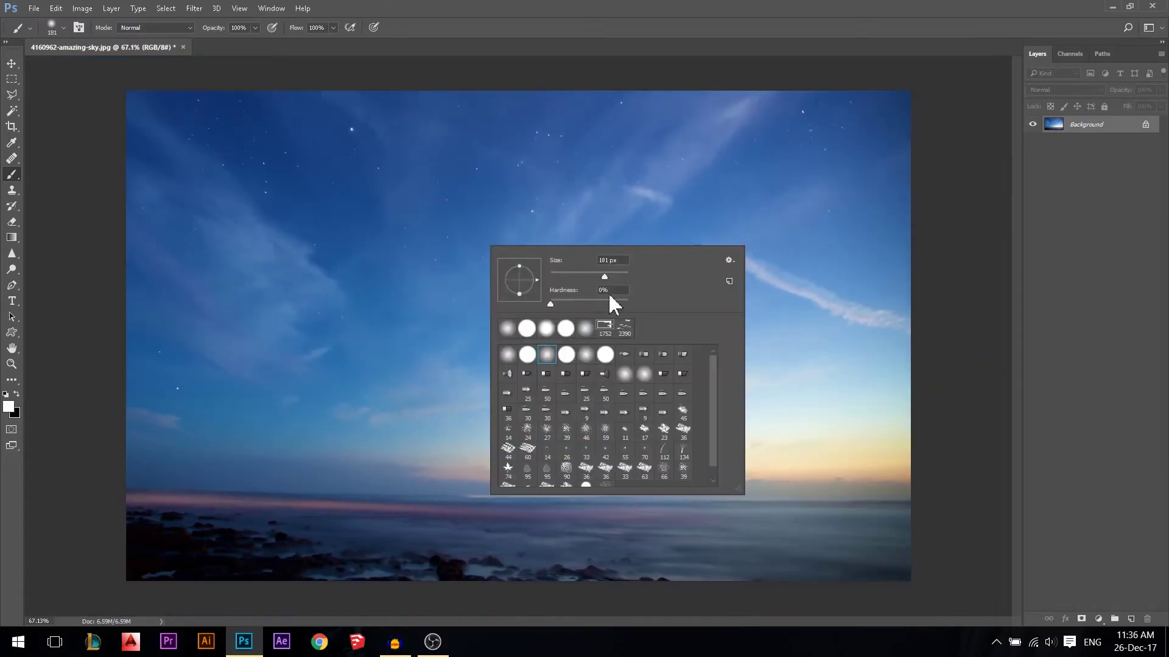
right_click(428, 185)
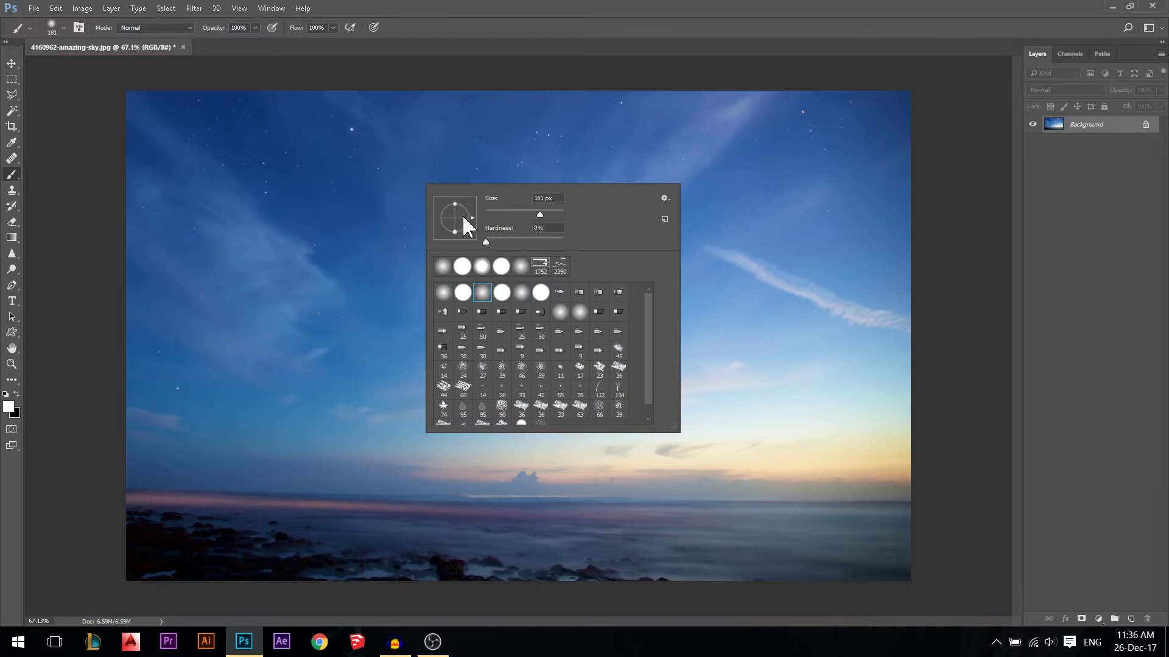
right_click(341, 215)
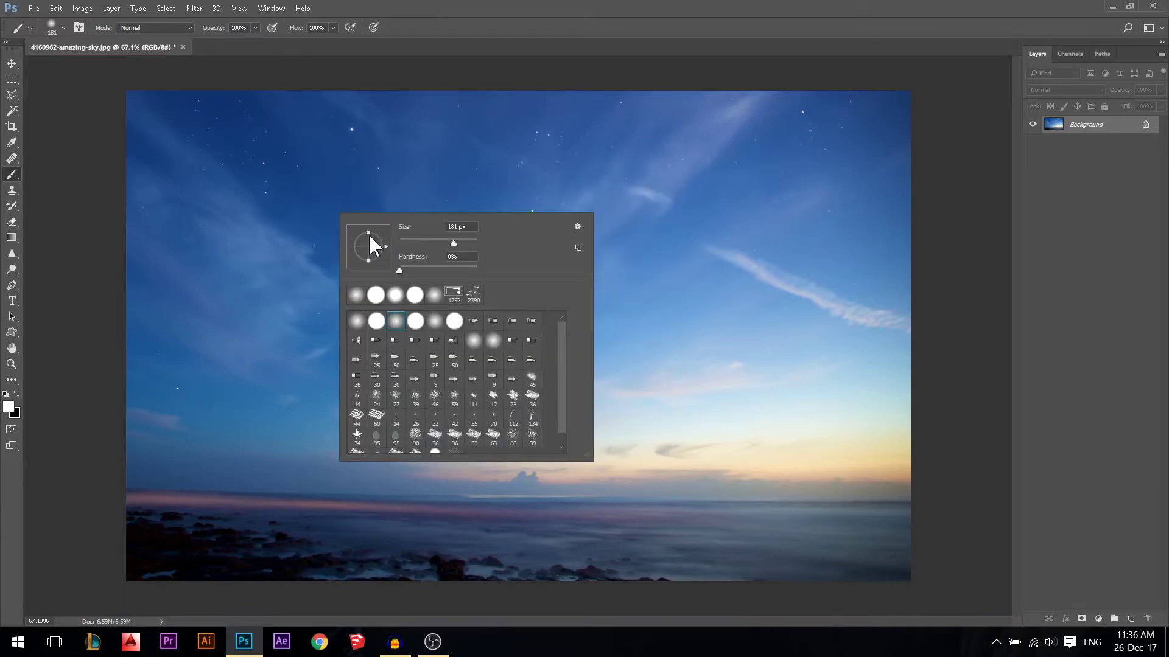
mouse_move(383, 238)
left_mouse_down()
mouse_move(357, 240)
mouse_move(313, 198)
left_mouse_up()
left_click_drag(355, 243, 494, 271)
left_click(274, 208)
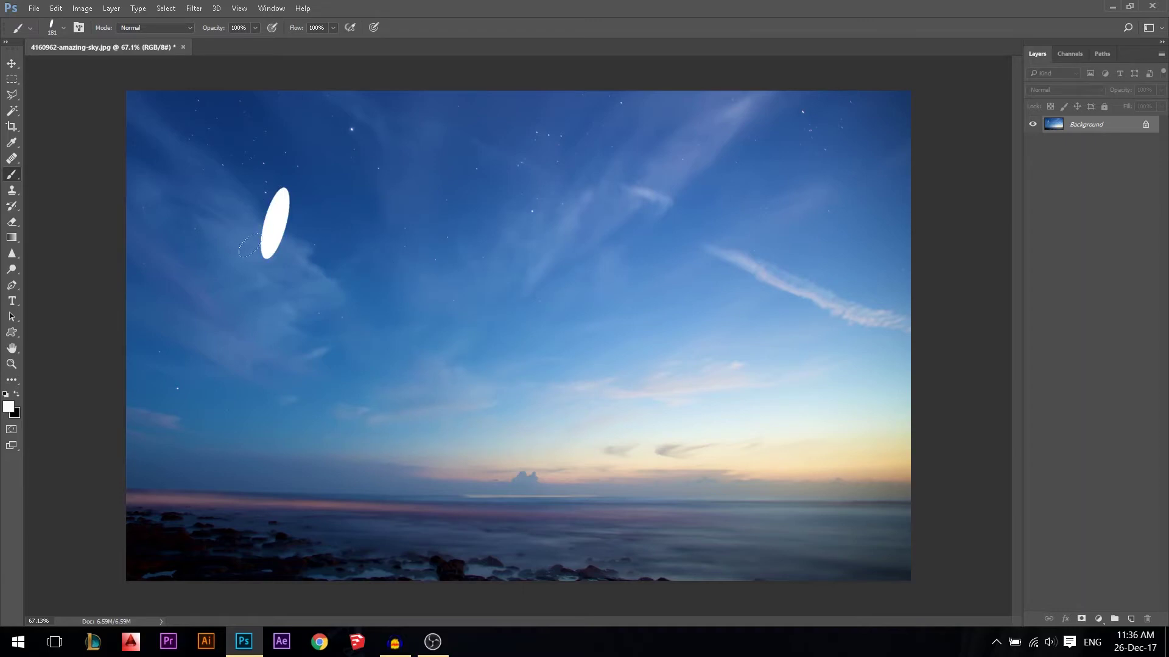
key("ctrl+z")
left_click(312, 205)
key("ctrl+z")
Change the brush tip into a flat, nearly horizontal ellipse, test it on the sky and undo the marks.
right_click(342, 228)
left_click_drag(383, 252, 404, 266)
left_click(458, 161)
key("ctrl+z")
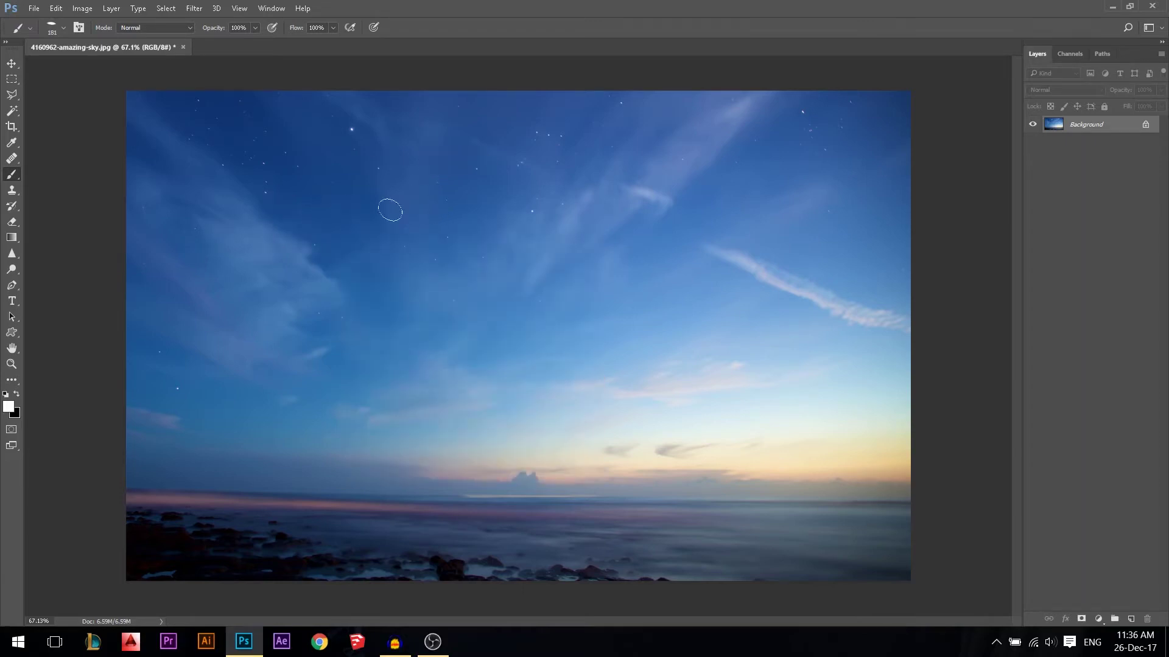
right_click(421, 211)
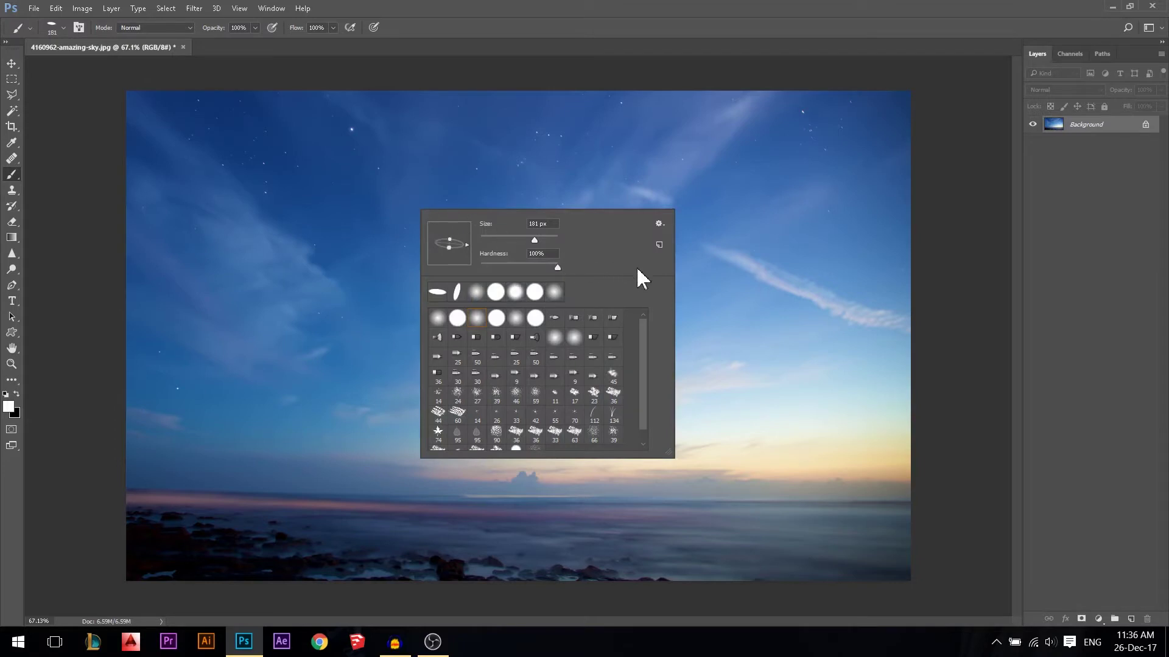
left_click(331, 215)
key("ctrl+z")
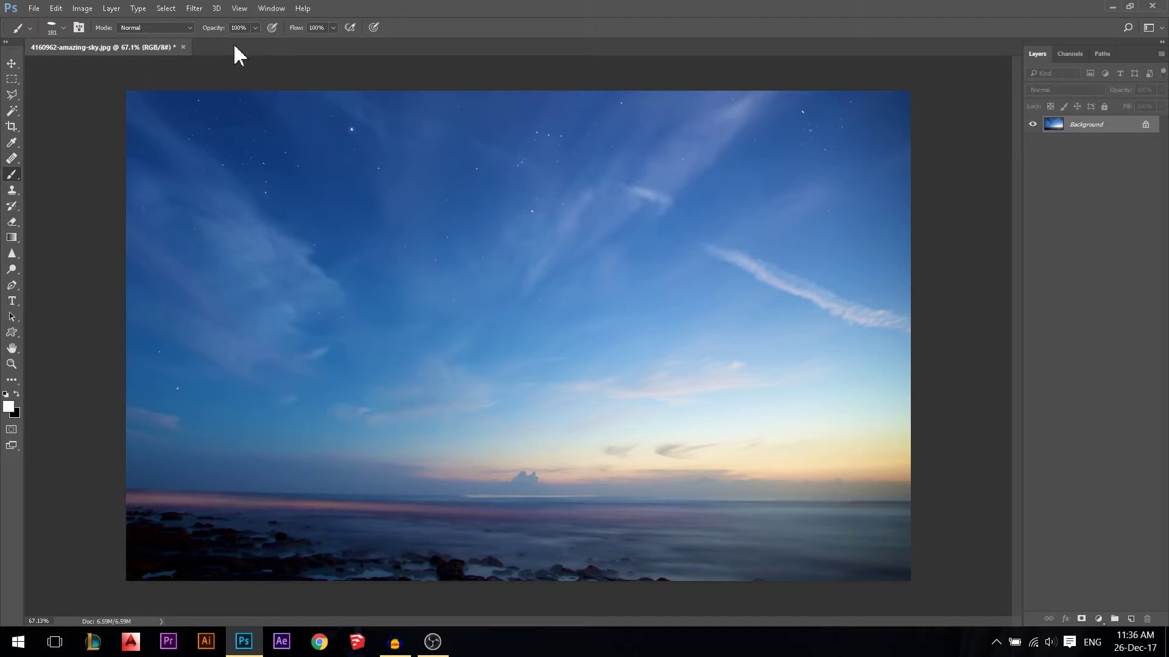
Paint one elliptical mark at 23% opacity and another at 100% below it, and undo both.
left_click(251, 29)
left_click(405, 159)
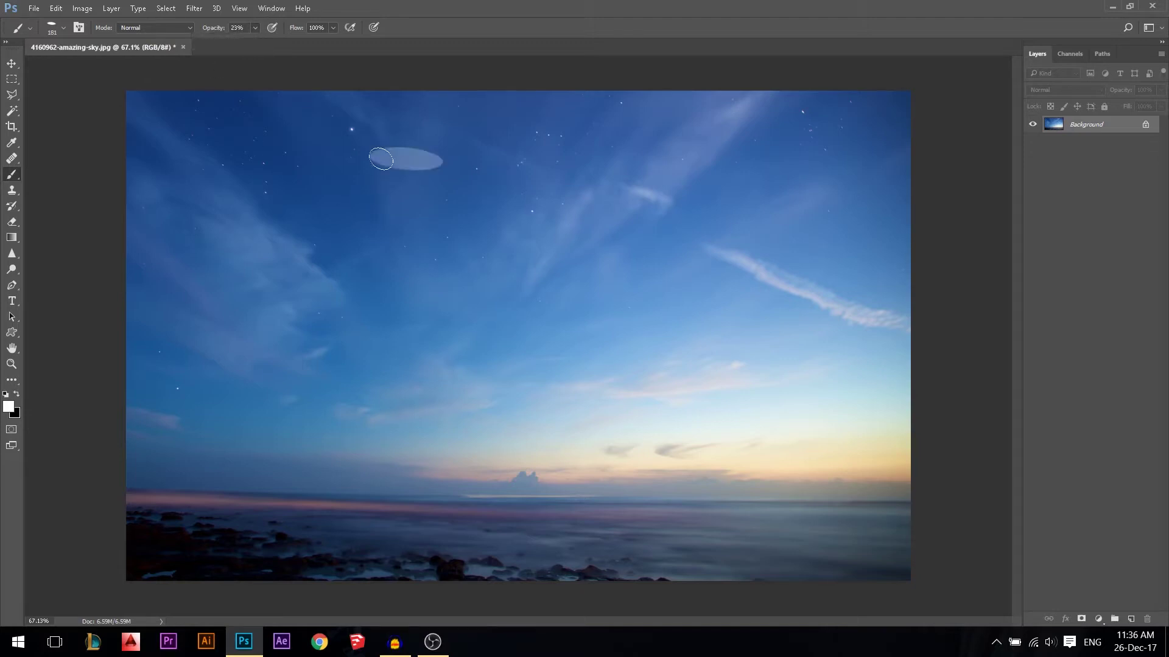
left_click_drag(208, 28, 269, 30)
left_click(373, 196)
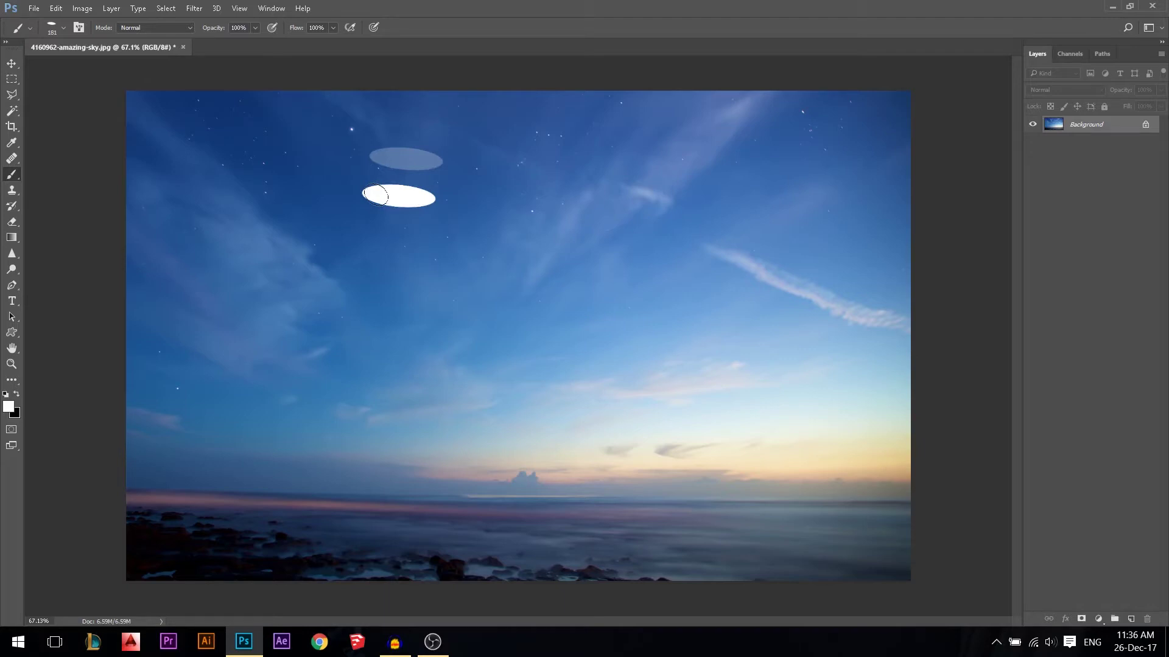
key("ctrl+z")
key("ctrl+alt+z")
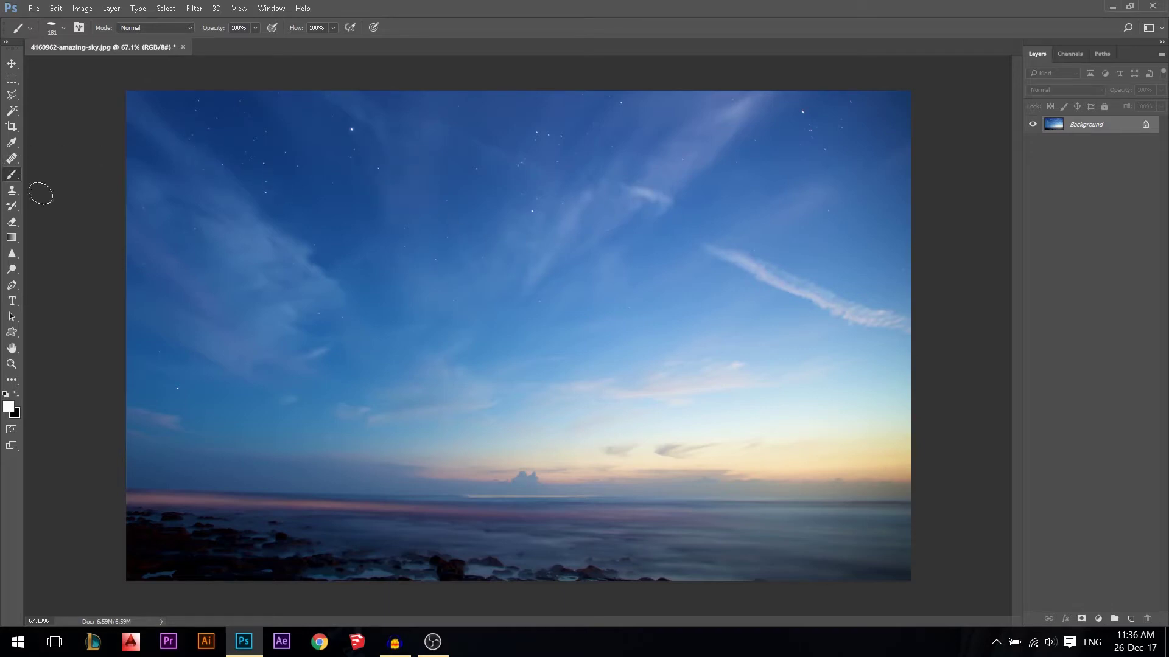
Choose the hard round brush preset at 181 px and paint a solid white circle in the upper-left sky.
right_click(333, 215)
left_click(379, 322)
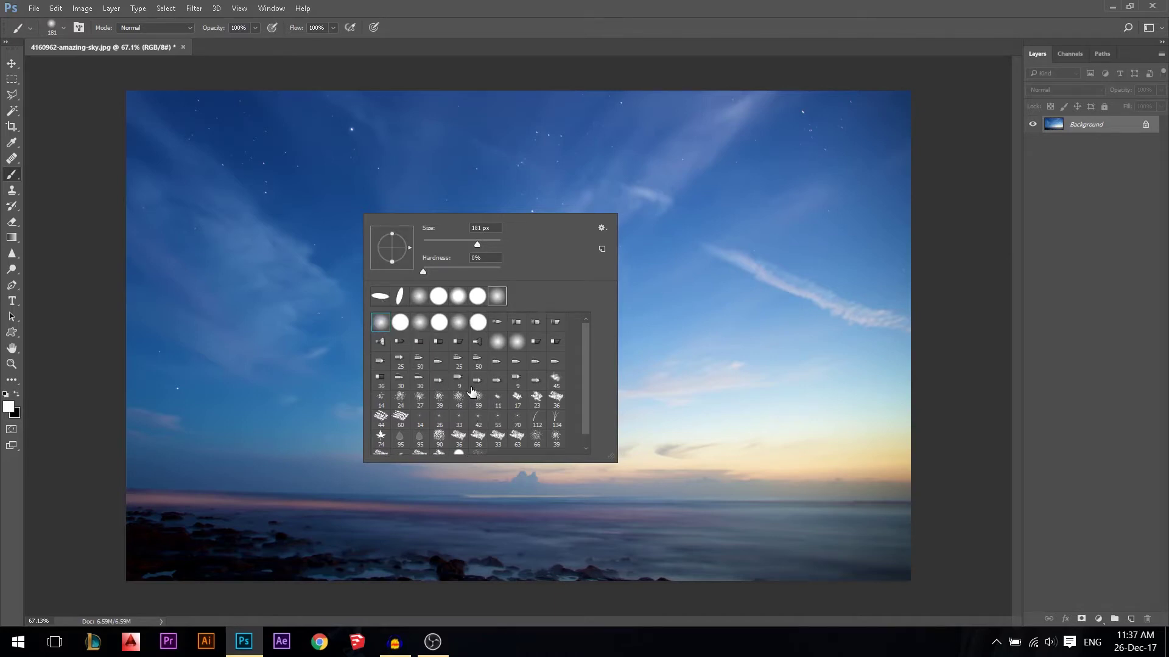
left_click(403, 330)
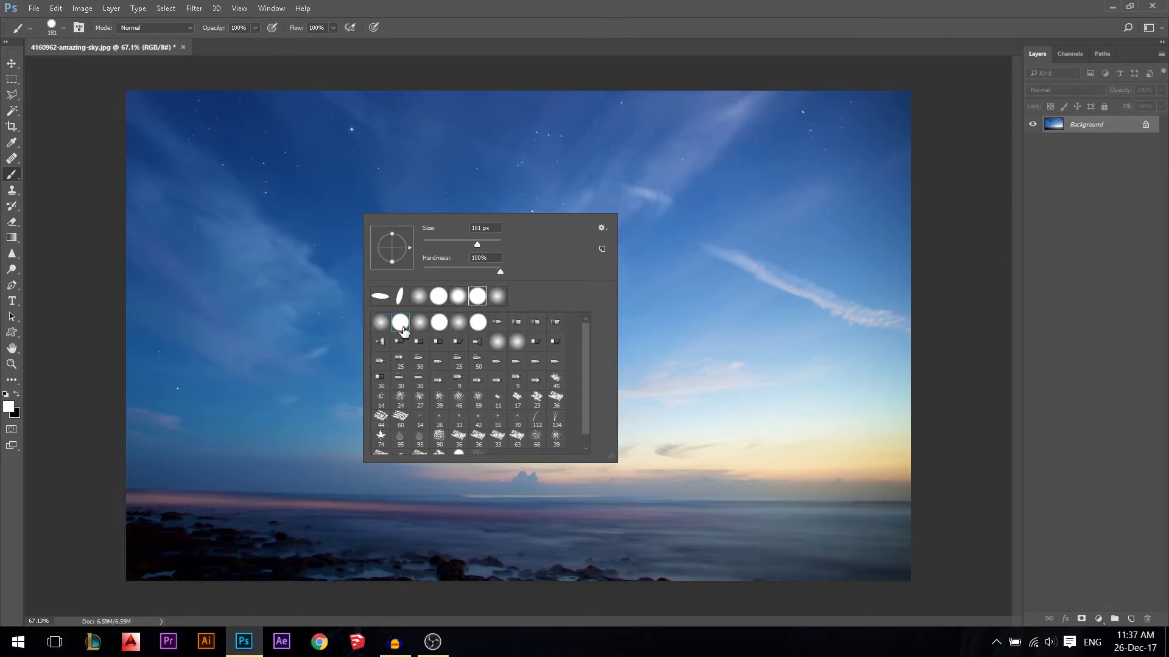
left_click(261, 223)
left_click(265, 229)
Choose a soft round brush preset and paint a blurred white dot beside the solid circle.
right_click(399, 251)
left_click(416, 360)
left_click(382, 187)
left_click(399, 203)
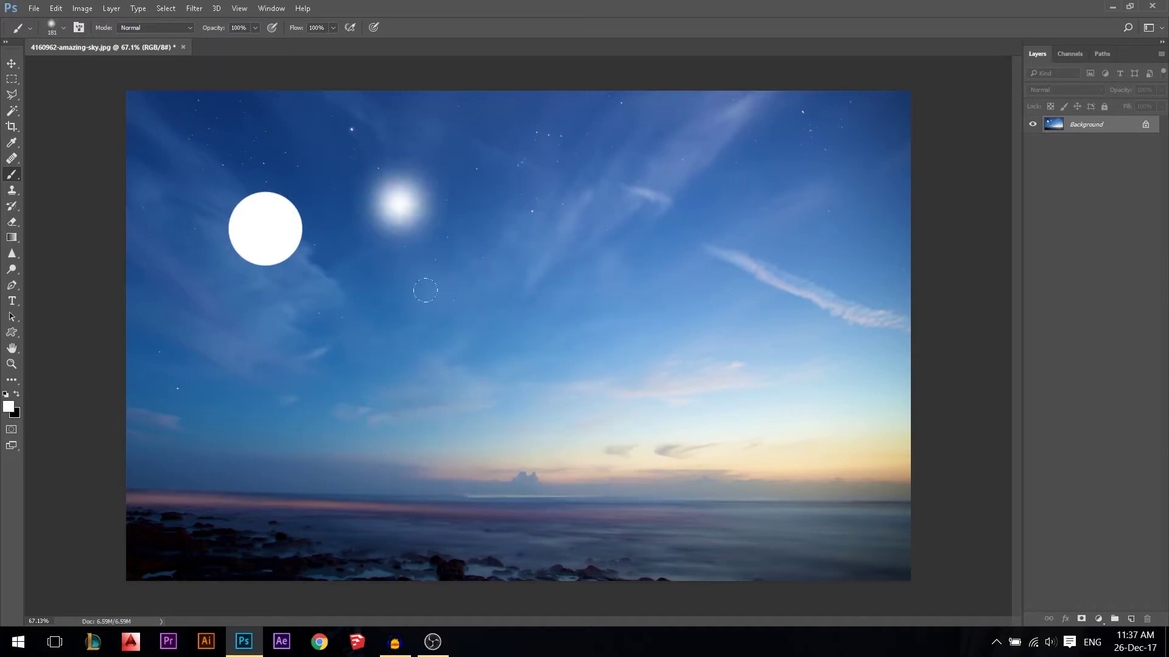
Paint a broad soft diagonal stroke across the upper sky, and undo it together with both dots.
right_click(448, 307)
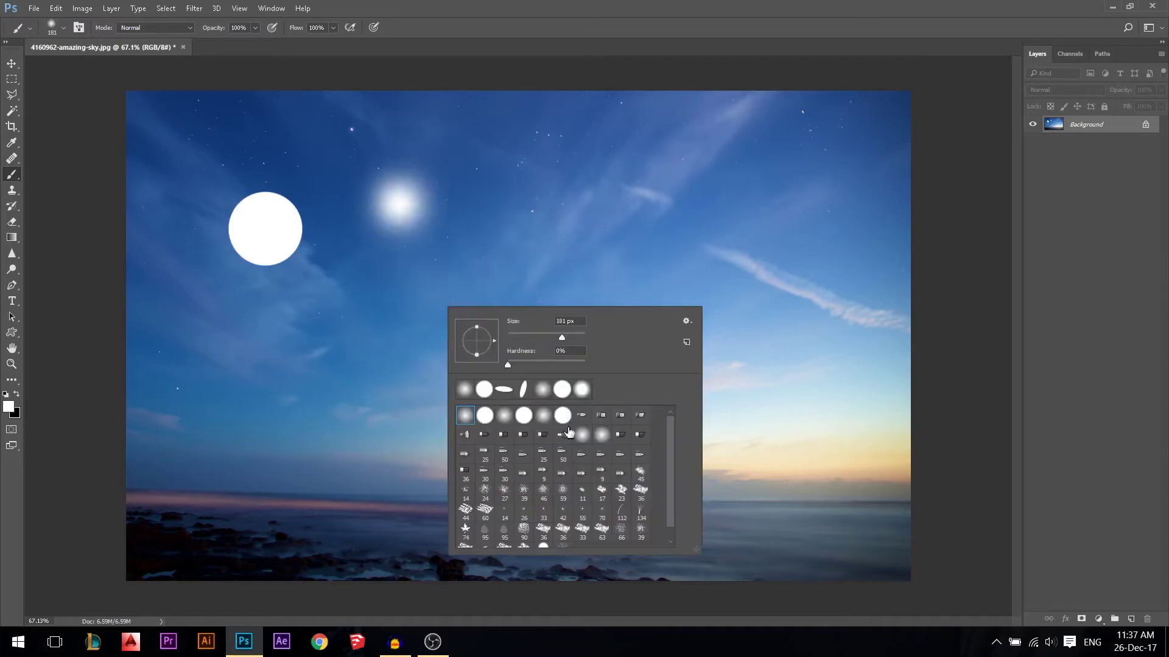
mouse_move(586, 165)
left_mouse_down()
mouse_move(636, 249)
mouse_move(539, 177)
mouse_move(670, 277)
left_mouse_up()
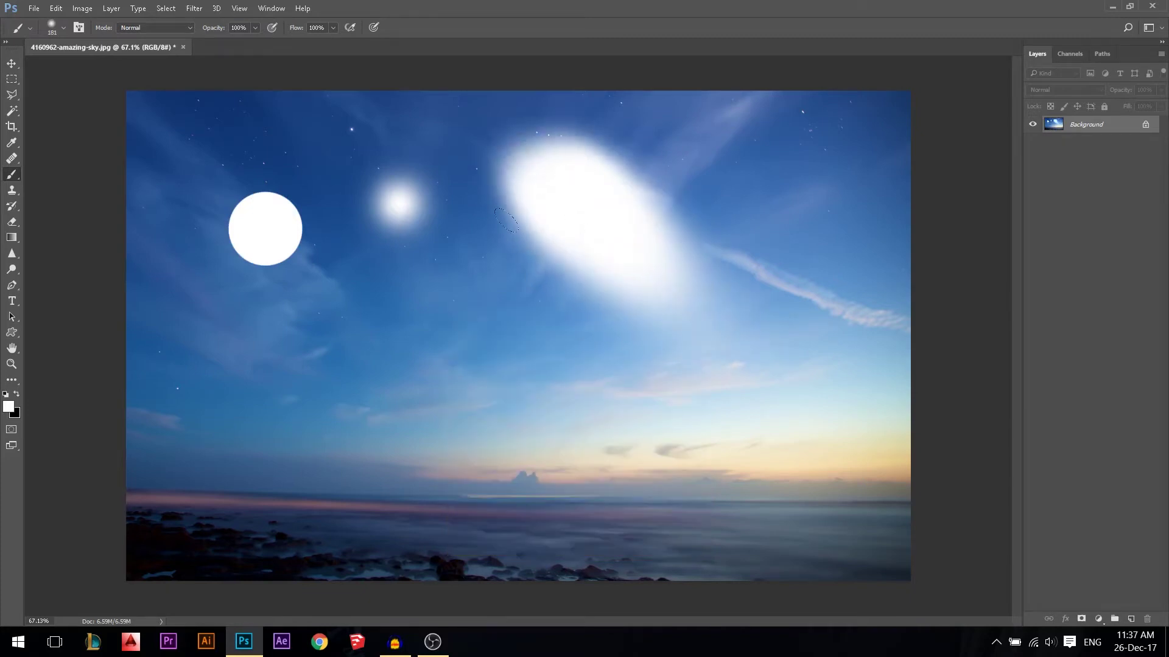
key("ctrl+alt+z")
key("ctrl+alt+z")
key("ctrl+alt+z")
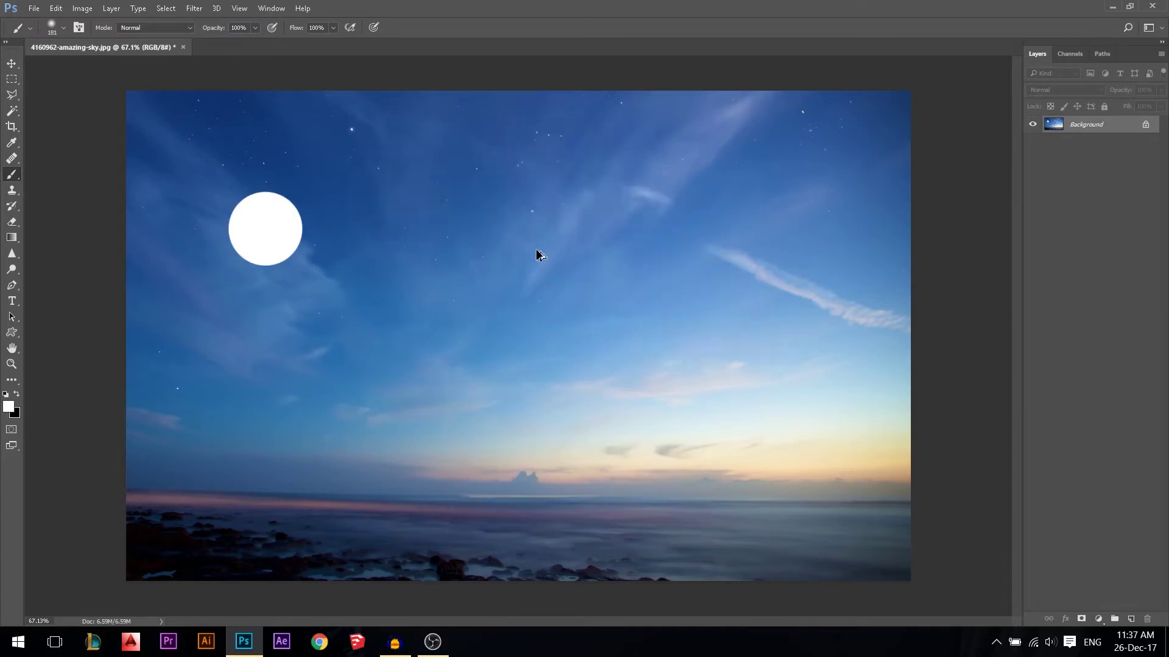
Choose the fan-shaped bristle brush preset, paint a large white test patch in the upper-left sky and undo it.
right_click(535, 250)
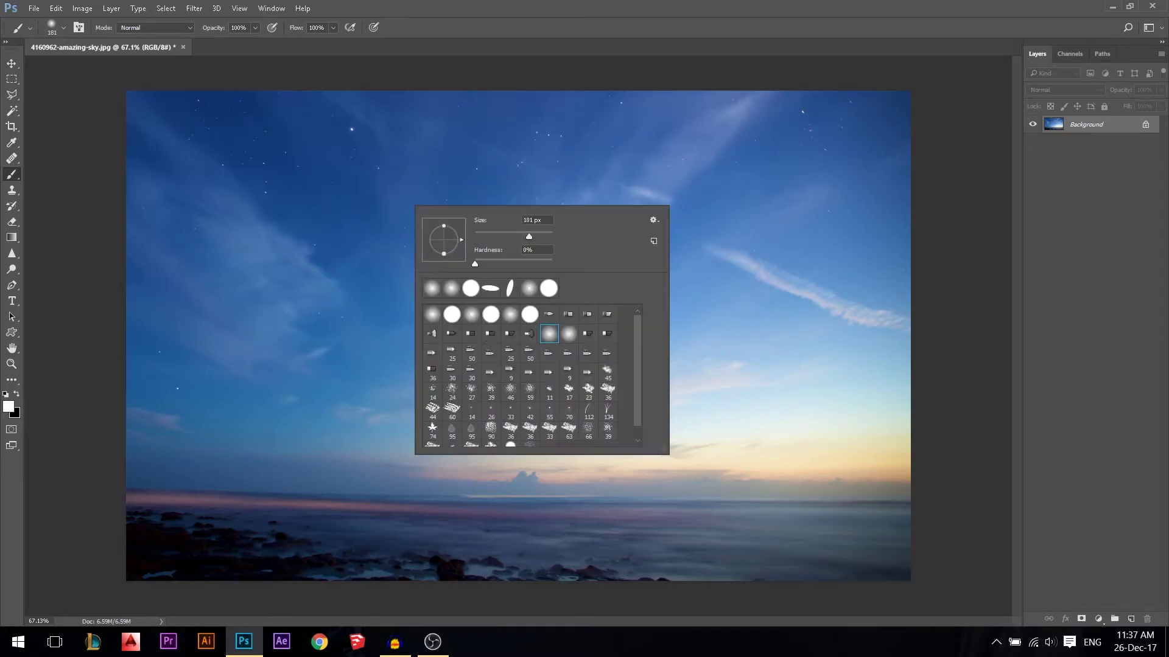
left_click(530, 336)
mouse_move(285, 303)
left_mouse_down()
mouse_move(314, 126)
mouse_move(431, 166)
left_mouse_up()
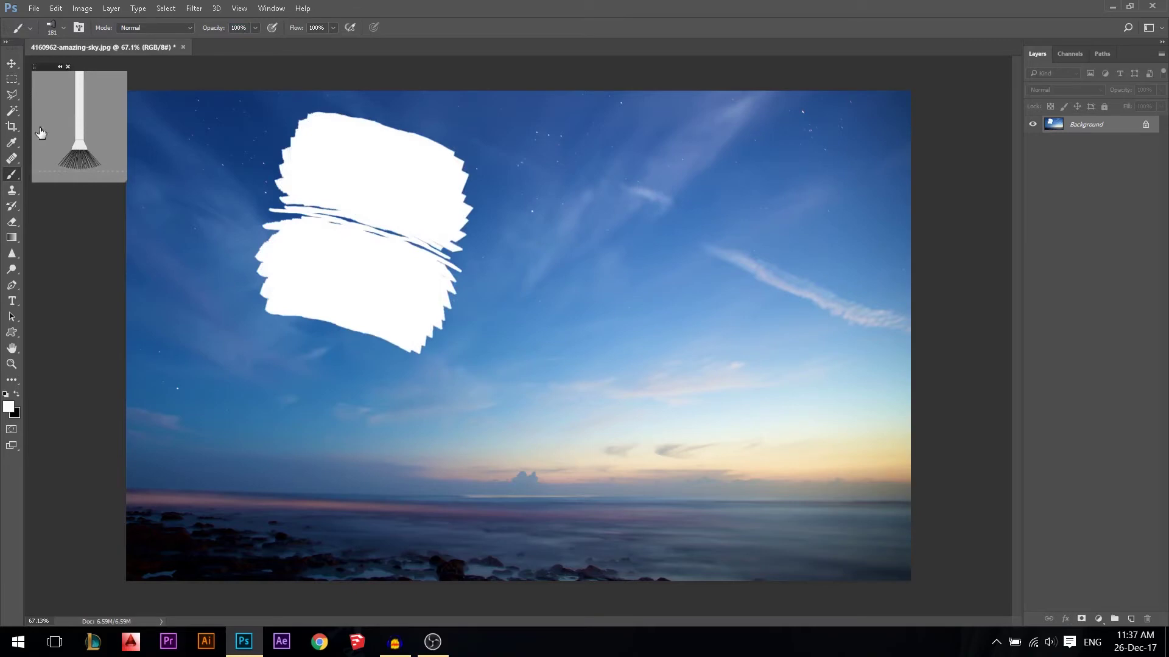
key("ctrl+z")
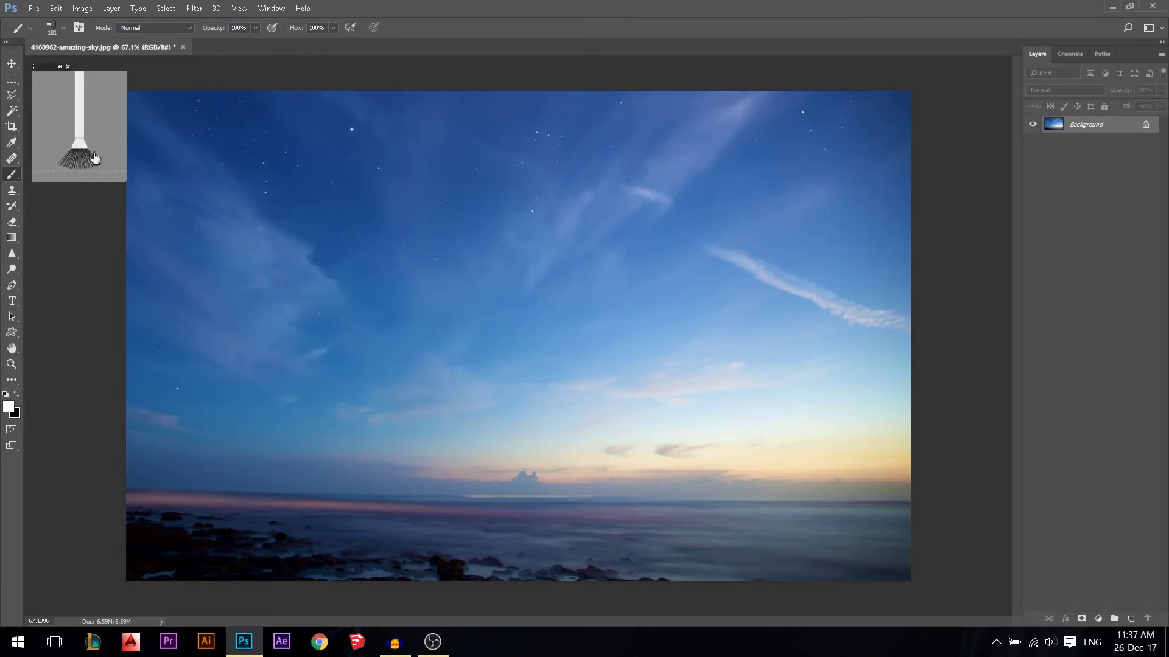
Choose the angled flat bristle brush preset at 181 px and paint two clusters of crossing white strokes in the upper sky.
right_click(315, 97)
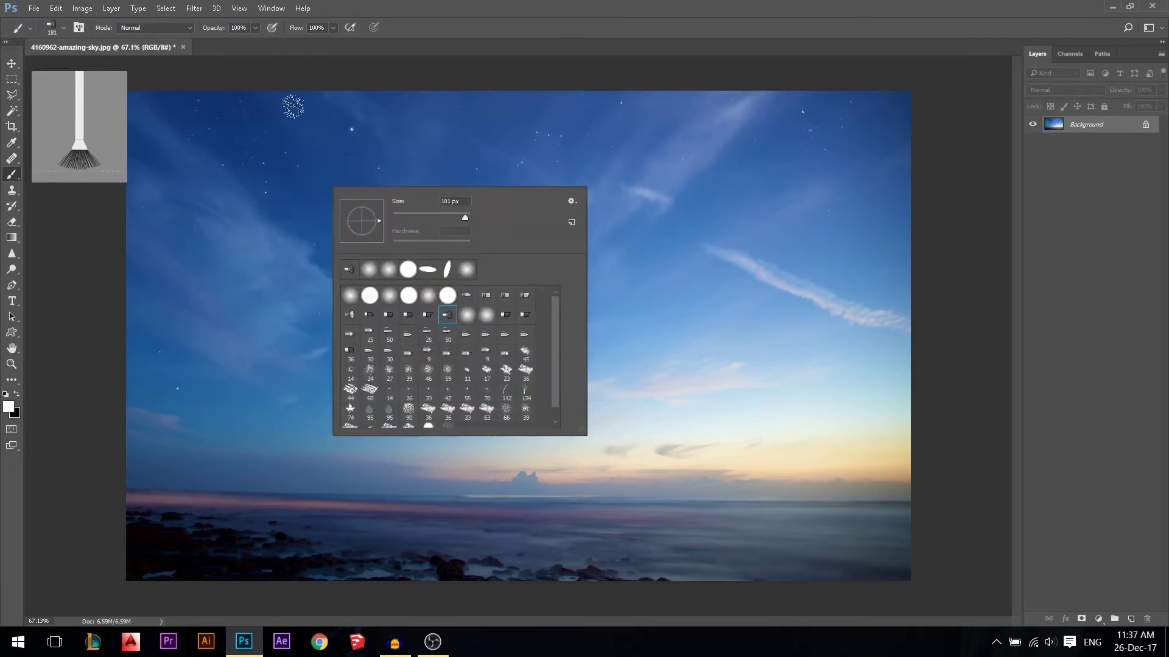
left_click(524, 315)
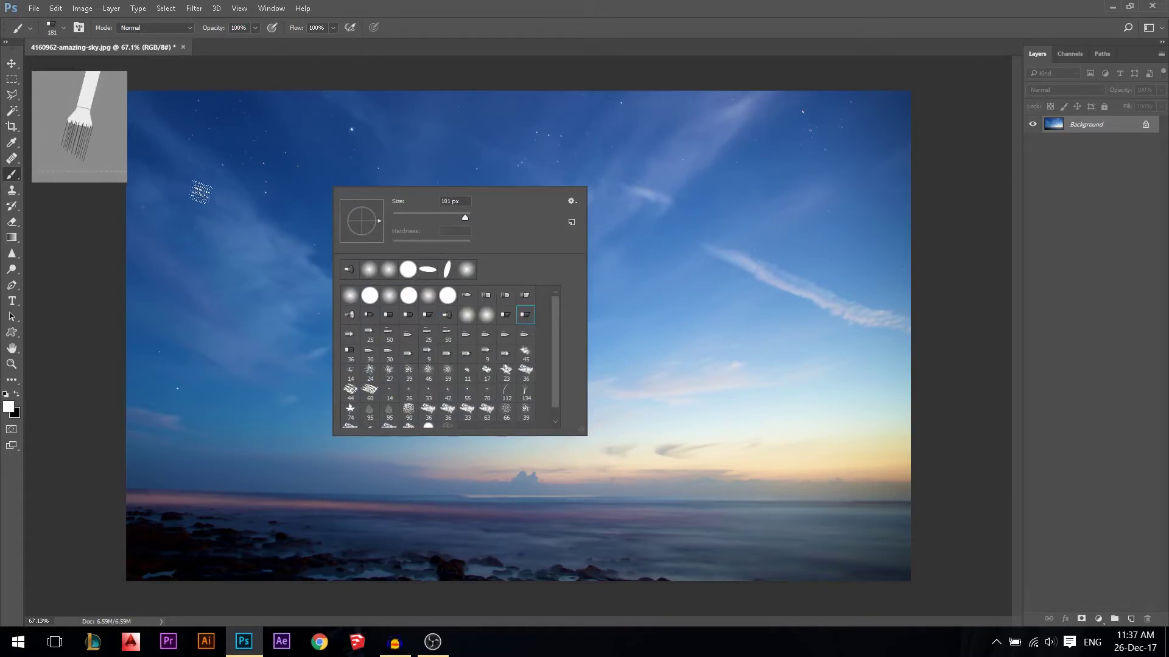
left_click(236, 198)
left_click_drag(236, 198, 322, 272)
left_click_drag(365, 203, 399, 293)
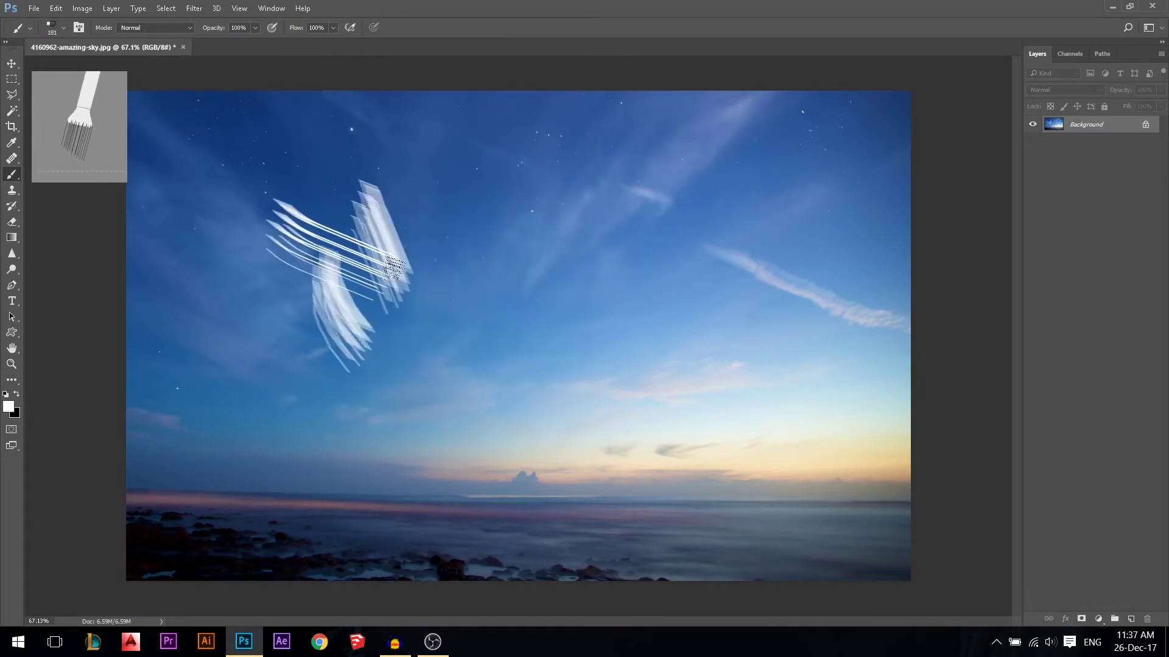
left_click_drag(420, 213, 508, 291)
left_click_drag(447, 185, 556, 236)
left_click_drag(478, 162, 455, 241)
left_click_drag(441, 174, 514, 292)
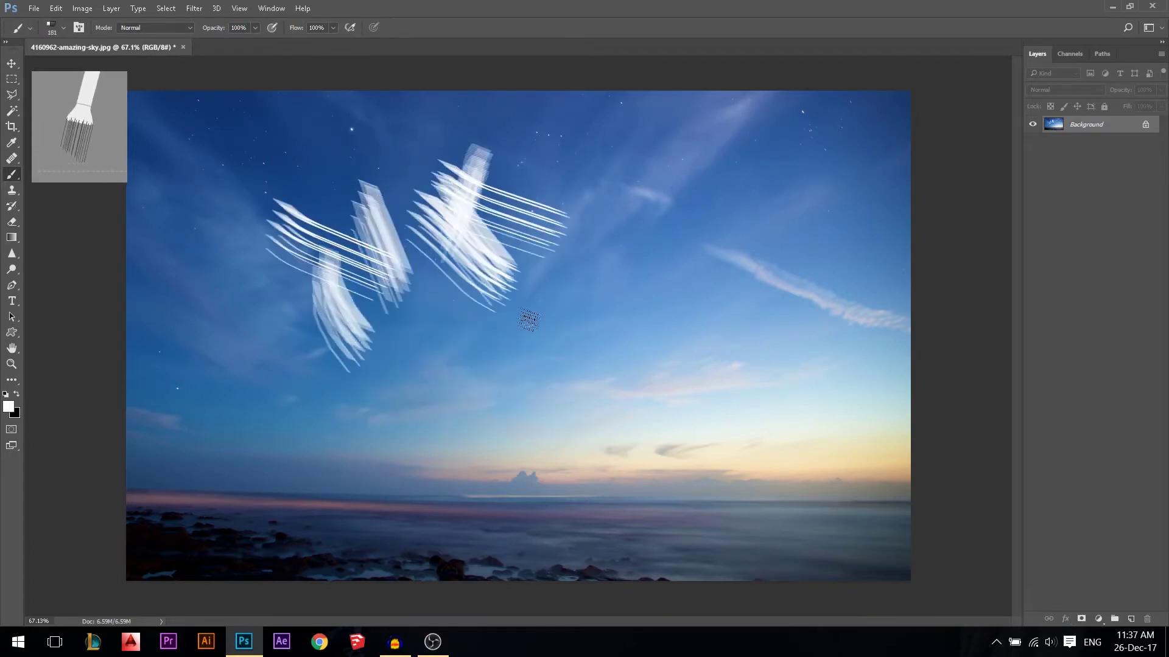
Undo all the white bristle strokes in the upper sky.
key("ctrl+z")
key("ctrl+z")
key("ctrl+z")
key("ctrl+z")
key("ctrl+z")
key("ctrl+z")
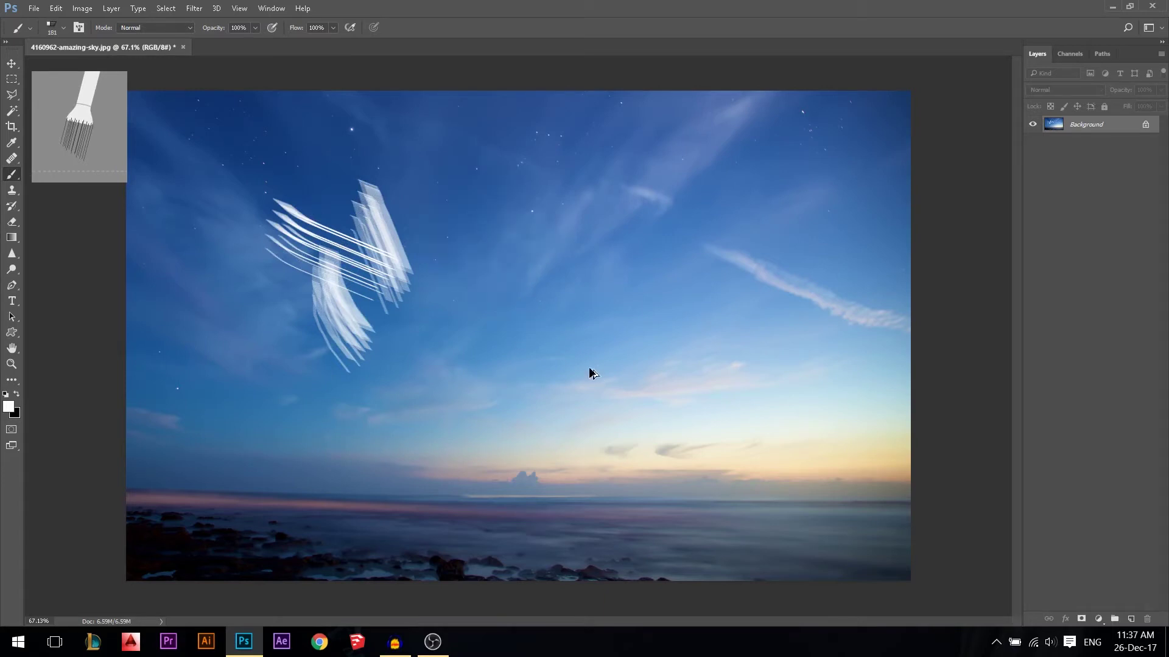
Choose the textured 39 px brush preset, enlarge it to 209 px, paint test marks in the upper-left sky and undo them.
right_click(413, 259)
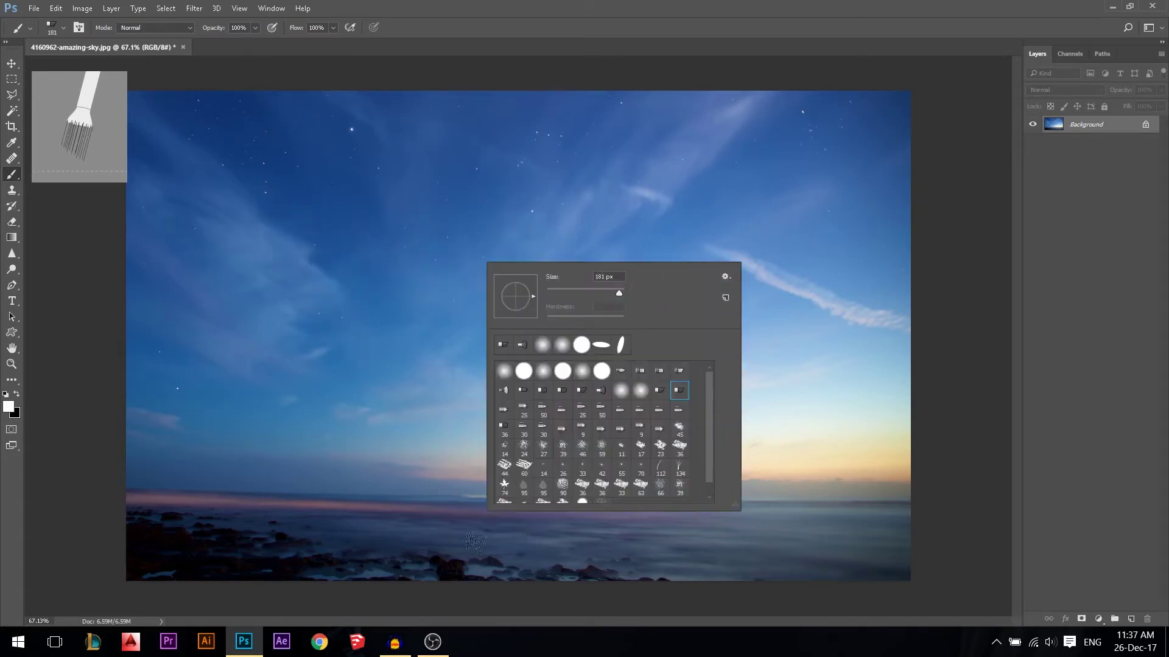
scroll(648, 436, "down", 1)
left_click(563, 434)
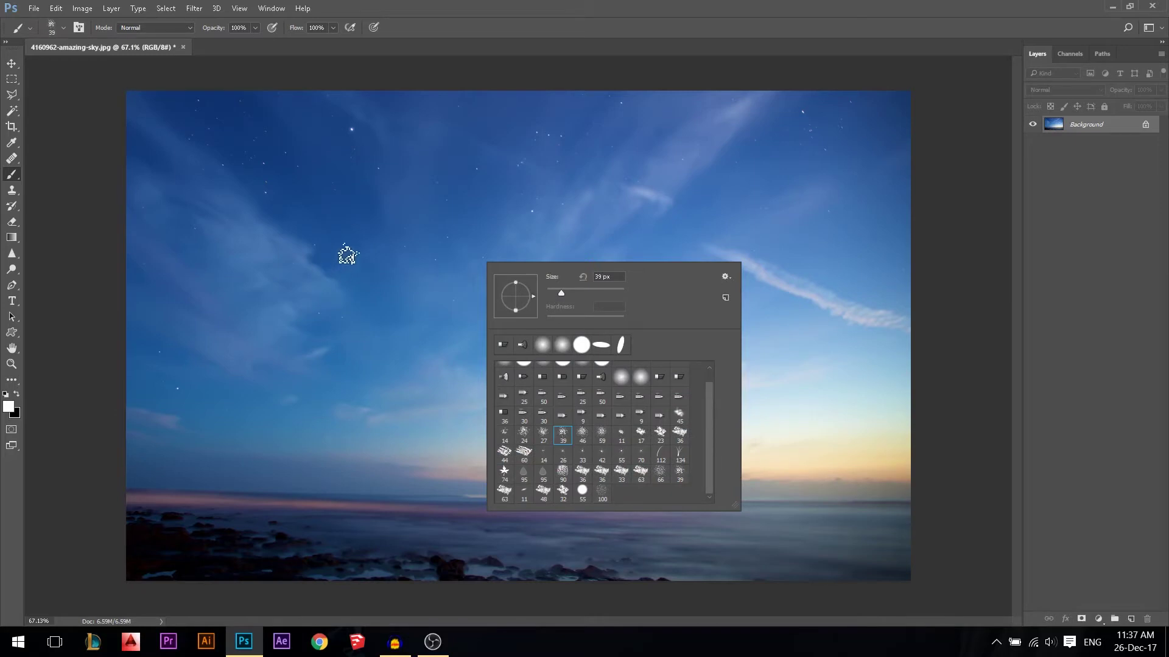
left_click_drag(329, 244, 425, 232)
left_click(264, 193)
left_click(317, 184)
key("ctrl+alt+z")
key("ctrl+alt+z")
Choose the maple leaf brush preset at 196 px, scatter white leaves across the photo and undo them.
right_click(400, 198)
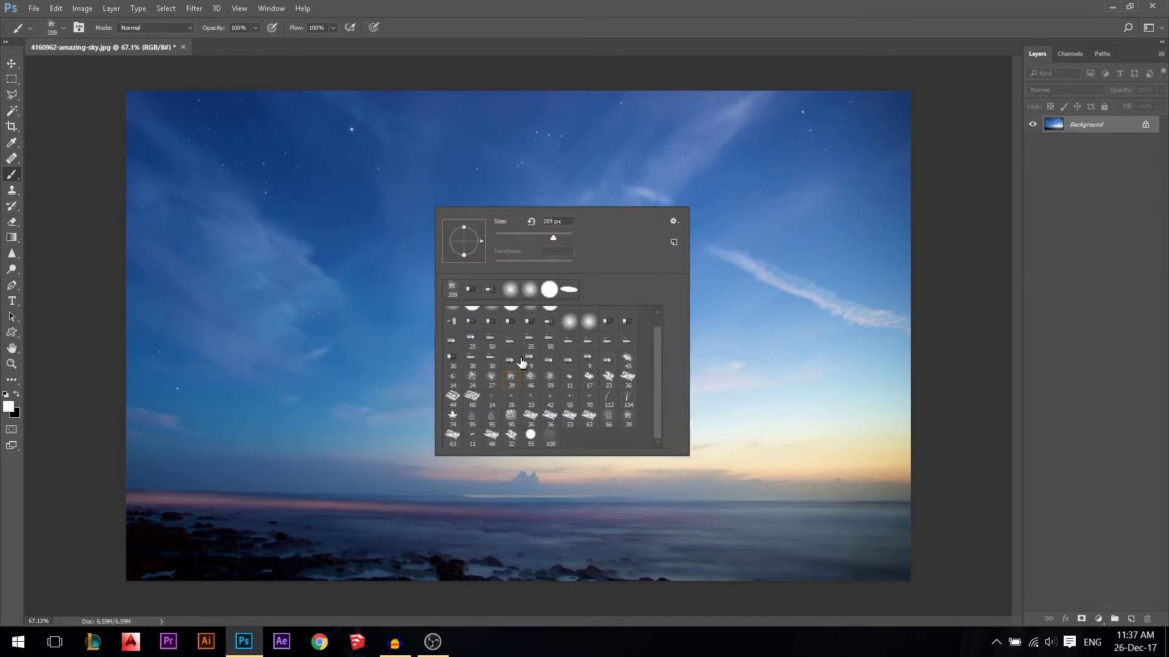
left_click(451, 424)
mouse_move(386, 258)
left_mouse_down()
mouse_move(414, 259)
mouse_move(433, 213)
mouse_move(717, 342)
mouse_move(700, 274)
mouse_move(555, 305)
mouse_move(616, 257)
left_mouse_up()
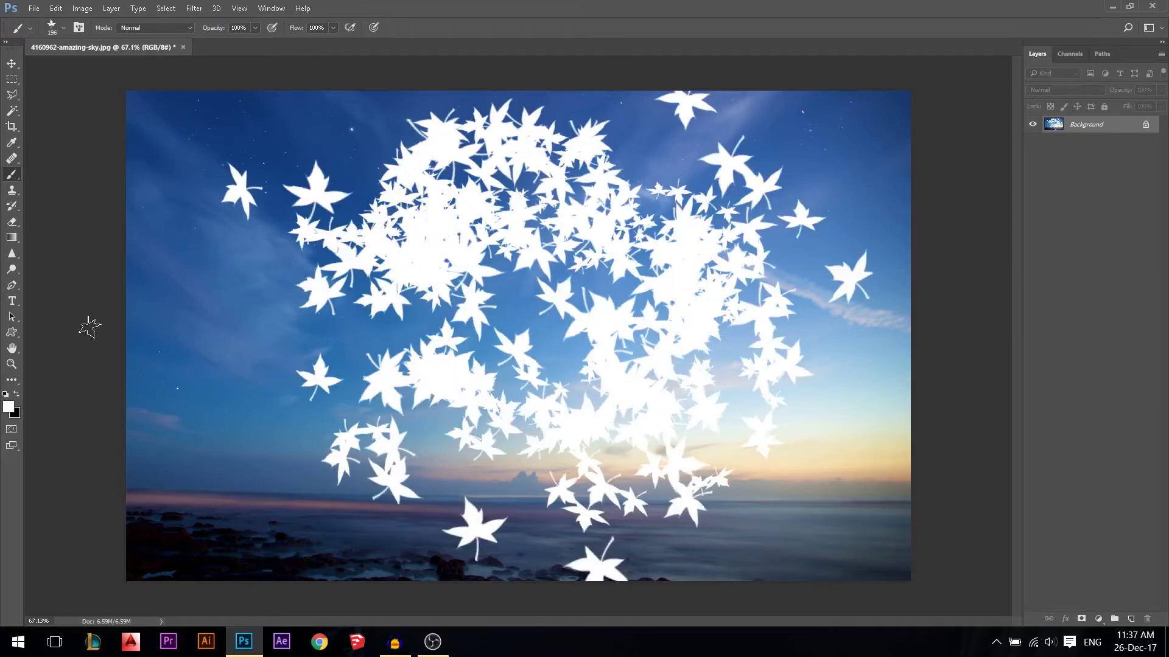
key("ctrl+alt+z")
Set the foreground color to orange.
left_click(9, 407)
left_click(568, 168)
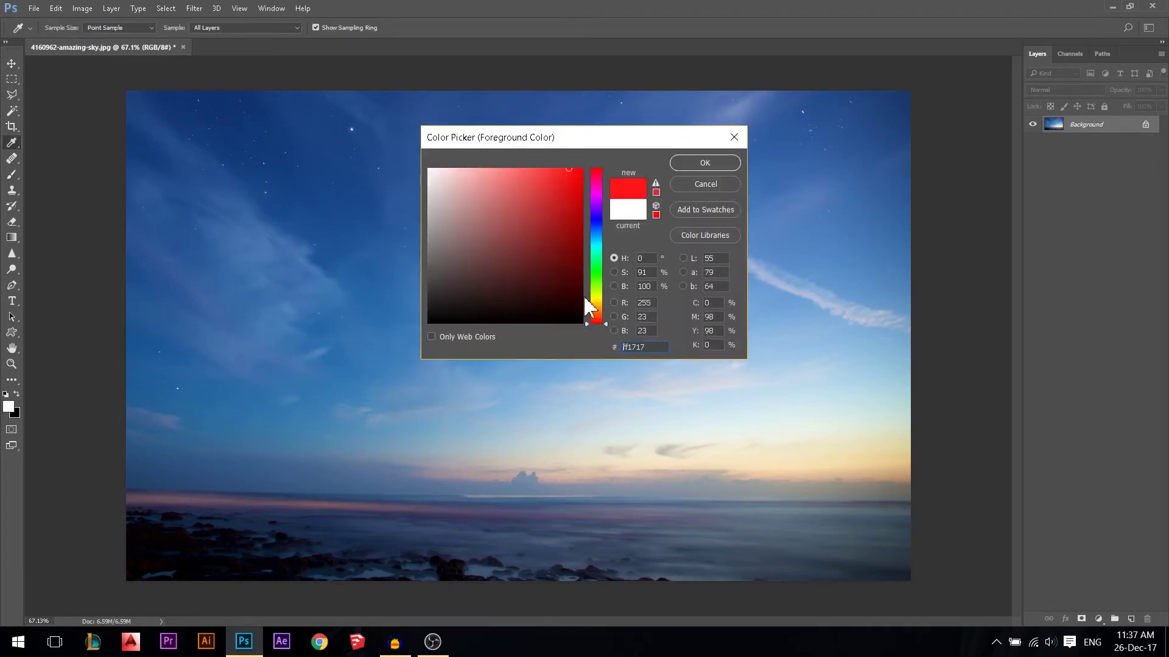
left_click(594, 312)
left_click(706, 160)
Paint a trail of orange leaves near the lower-left horizon and undo it.
mouse_move(335, 515)
left_mouse_down()
mouse_move(211, 536)
mouse_move(448, 535)
mouse_move(508, 462)
left_mouse_up()
key("ctrl+alt+z")
key("ctrl+alt+z")
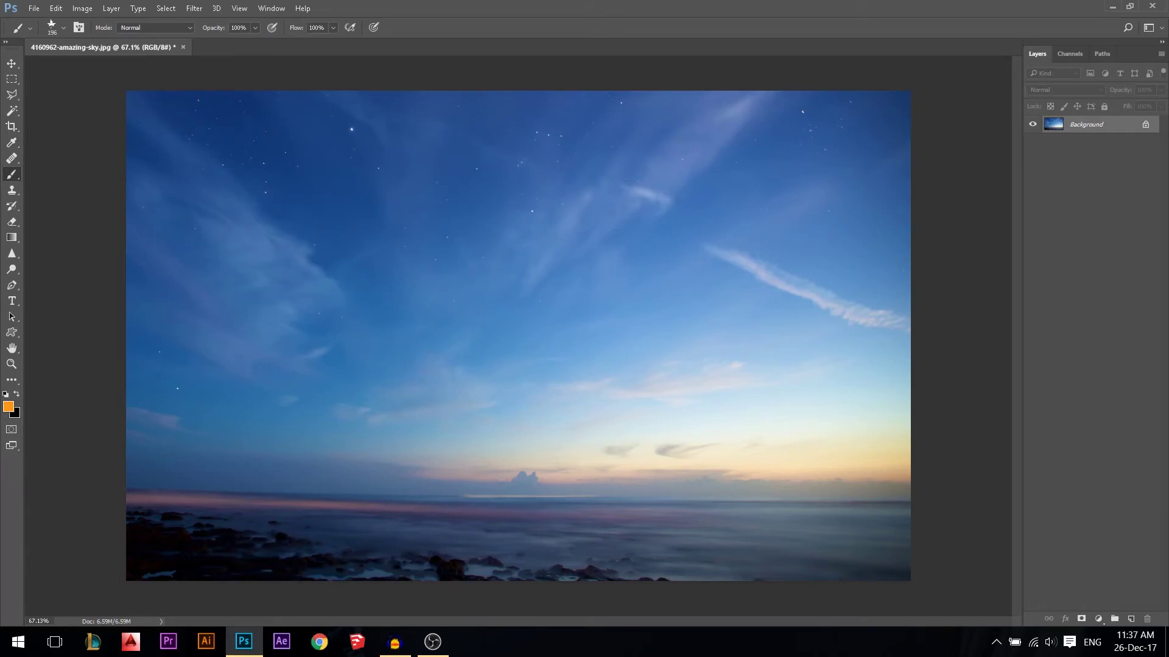
Choose the 112 px grass brush preset, paint orange blades across the middle of the sky and undo them.
right_click(365, 391)
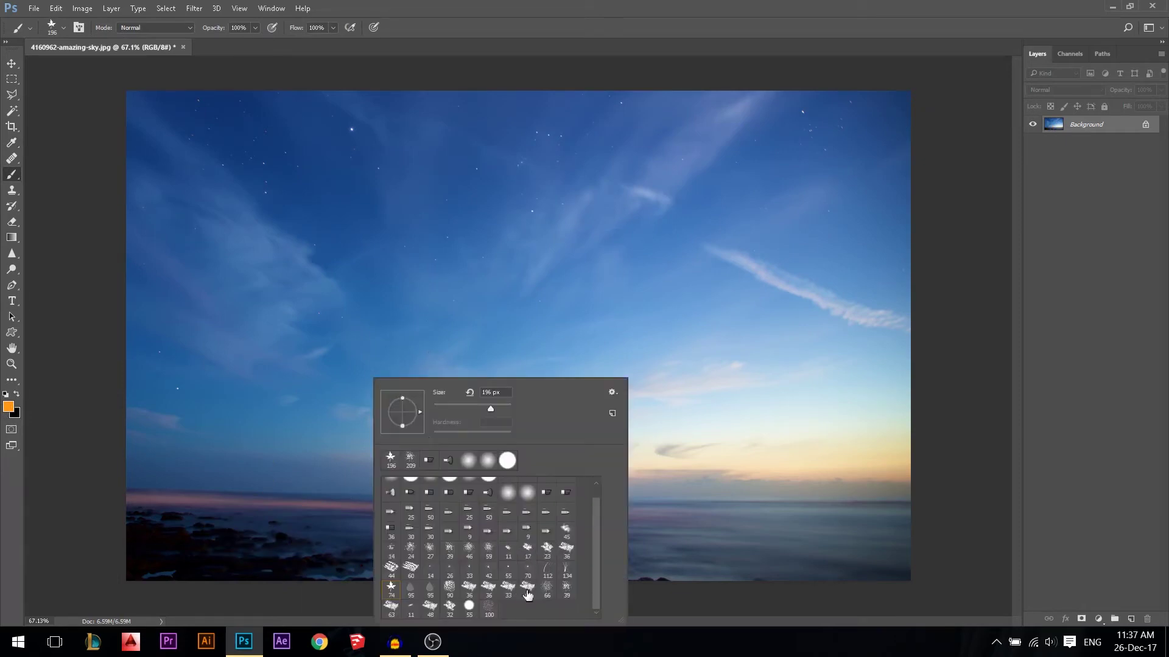
double_click(552, 576)
mouse_move(404, 286)
left_mouse_down()
mouse_move(665, 295)
mouse_move(210, 298)
left_mouse_up()
left_click_drag(558, 298, 811, 299)
key("ctrl+alt+z")
Choose the 134 px grass brush preset, paint an orange test stroke above the horizon and undo it.
right_click(541, 294)
left_click(742, 486)
mouse_move(406, 393)
left_mouse_down()
mouse_move(483, 355)
mouse_move(622, 364)
left_mouse_up()
key("ctrl+alt+z")
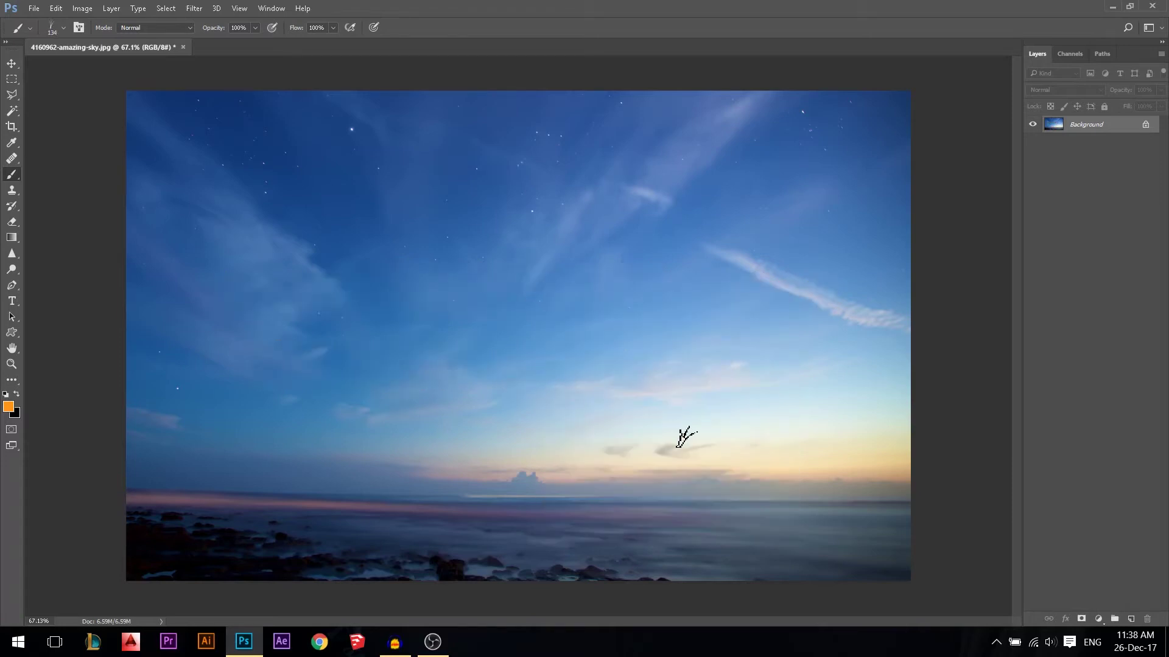
Choose another textured brush preset at 306 px, stamp three orange marks in the sky and undo them.
right_click(584, 359)
left_click(661, 588)
key("Return")
left_click(444, 252)
left_click(383, 315)
left_click(367, 222)
key("ctrl+alt+z")
key("ctrl+alt+z")
key("ctrl+alt+z")
Choose the textured 100 px brush preset, enlarge it to 395 px, paint two orange test strokes and undo each one.
right_click(476, 256)
left_click(589, 484)
key("Return")
left_click_drag(420, 262, 480, 323)
key("ctrl+alt+z")
left_click_drag(513, 224, 368, 325)
key("ctrl+alt+z")
Choose the 26 px brush preset, enlarge it to 235 px, paint a small orange mark in the sky and undo it.
right_click(398, 226)
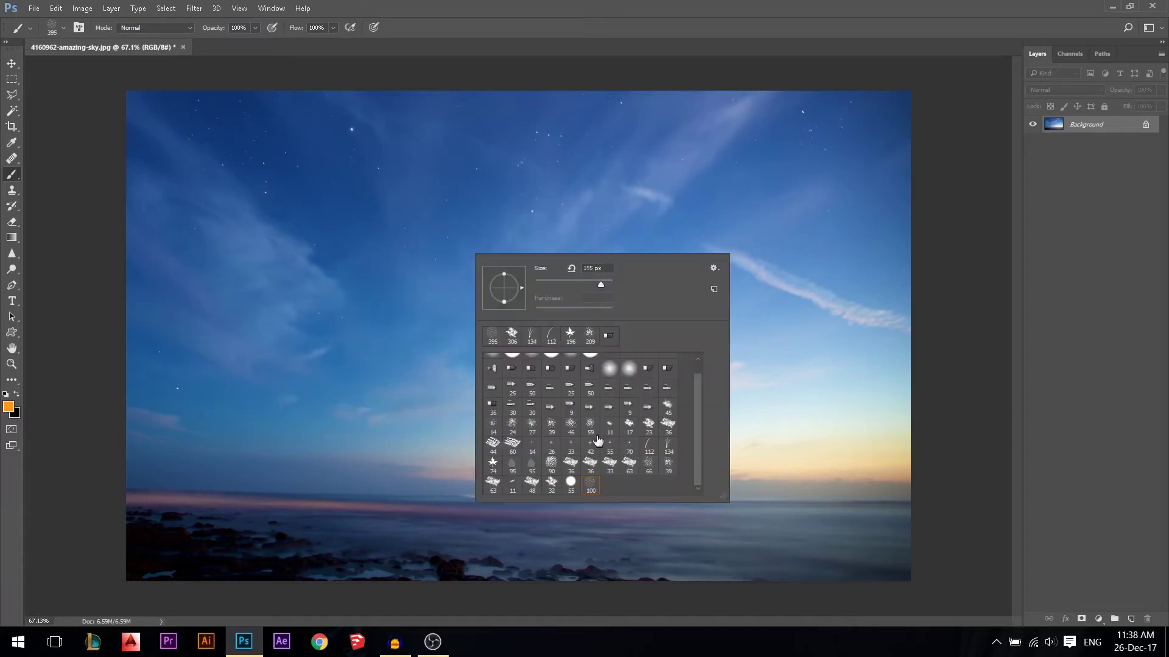
left_click(551, 448)
key("Return")
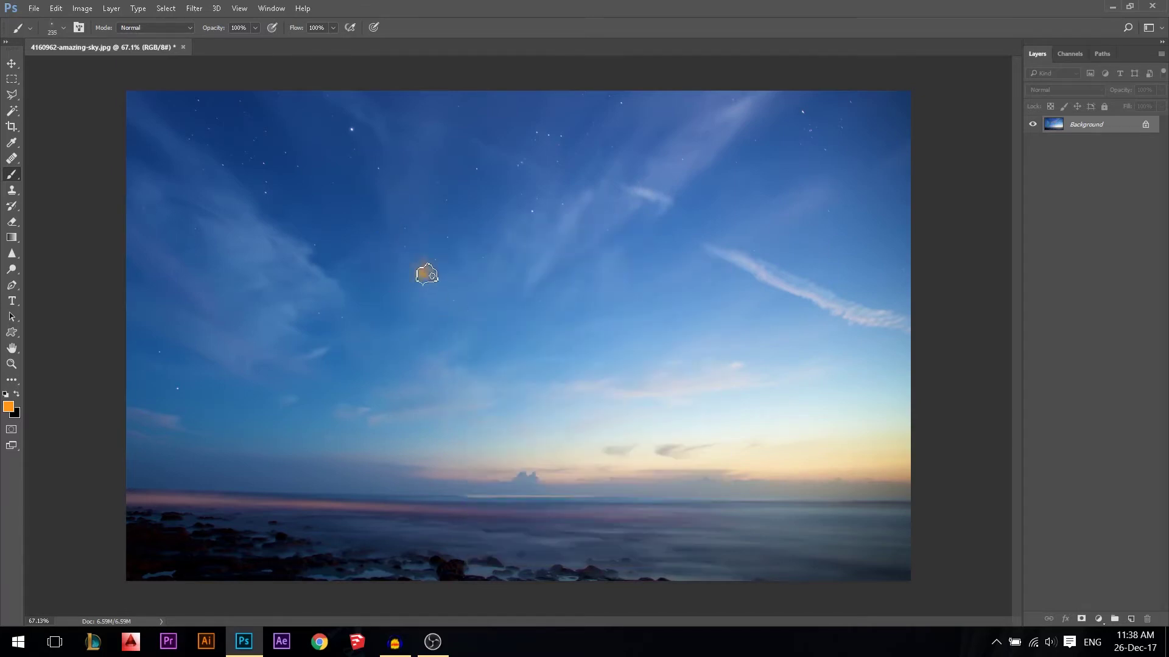
key("ctrl+alt+z")
Choose the 42 px brush preset, enlarge it to 224 px, paint orange test marks in the sky and undo them.
right_click(467, 294)
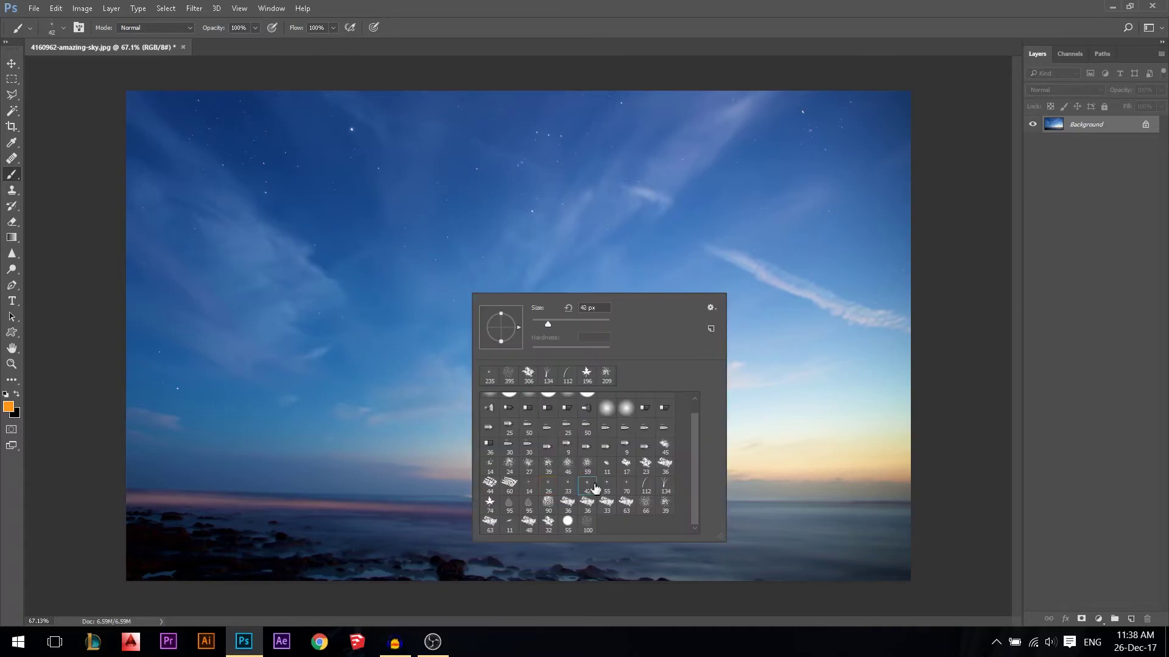
left_click_drag(334, 315, 520, 303)
left_click(420, 284)
key("ctrl+alt+z")
scroll(389, 268, "up", 5)
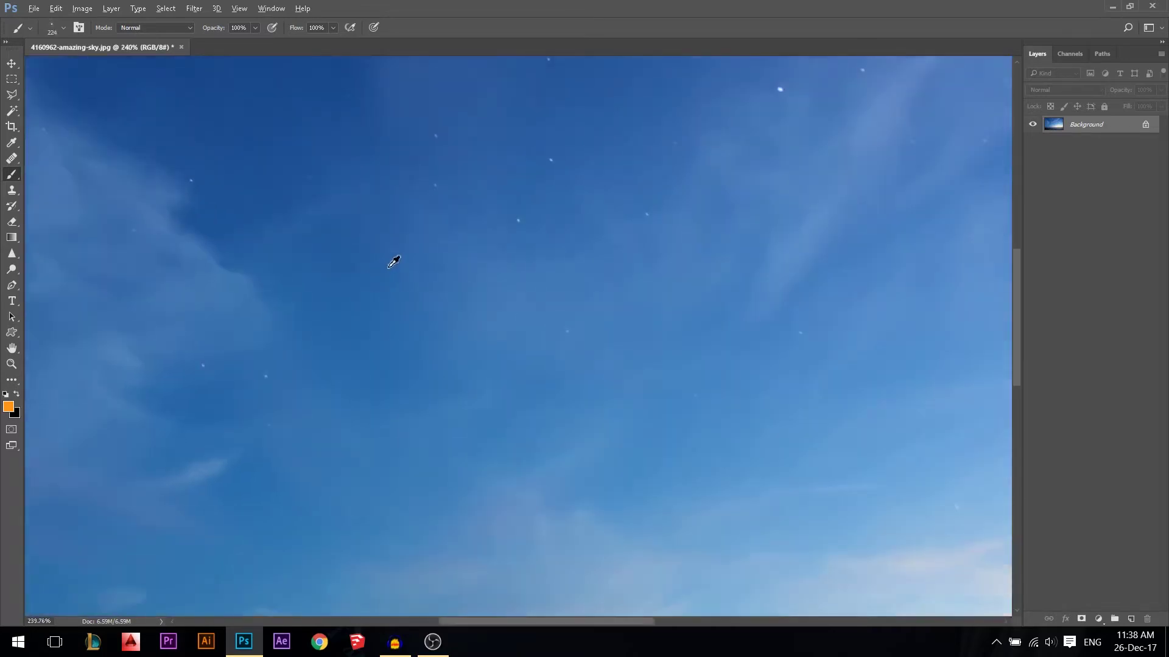
scroll(394, 261, "up", 2)
key("ctrl+alt+z")
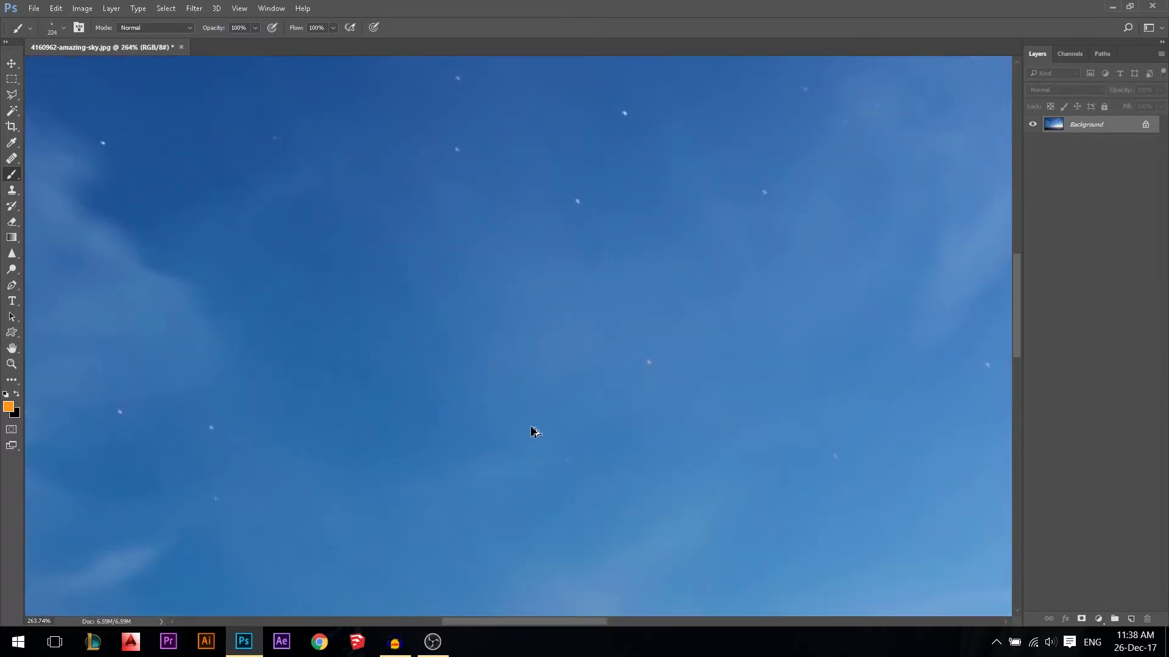
scroll(506, 363, "down", 6)
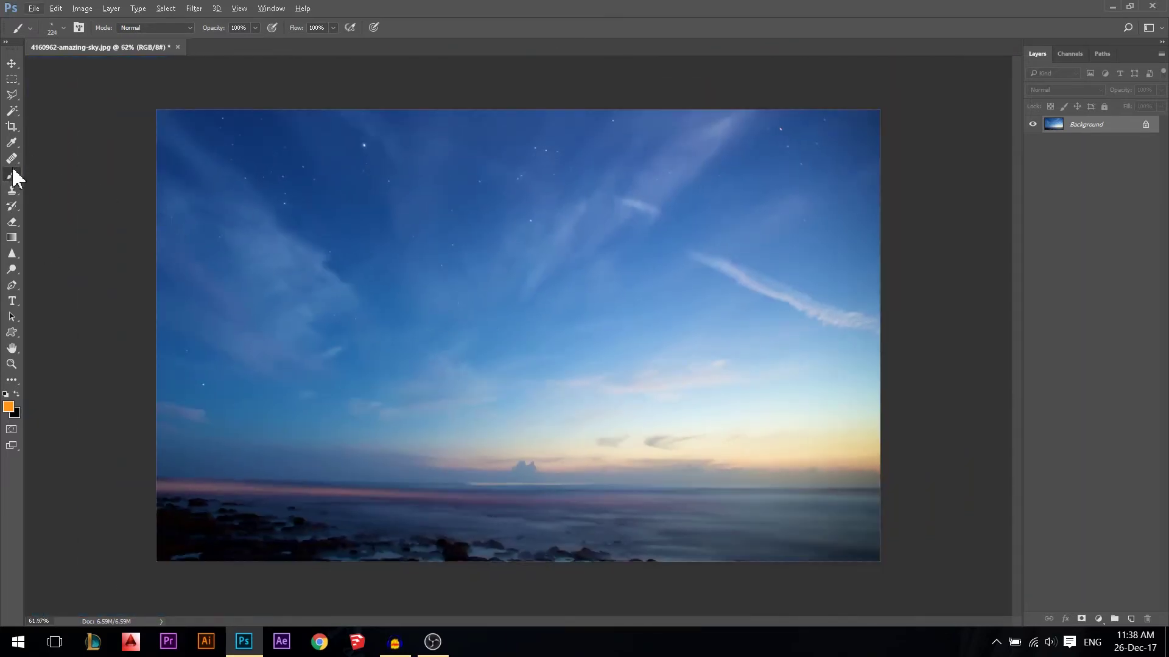
right_click(433, 239)
scroll(628, 391, "up", 1)
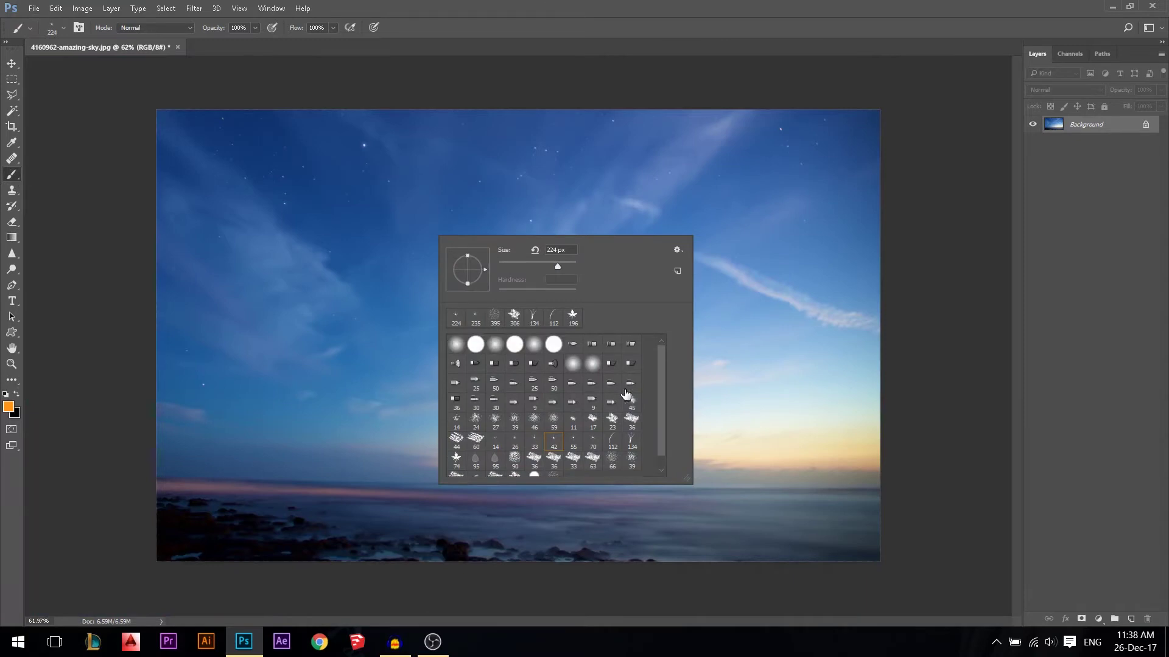
scroll(627, 395, "down", 1)
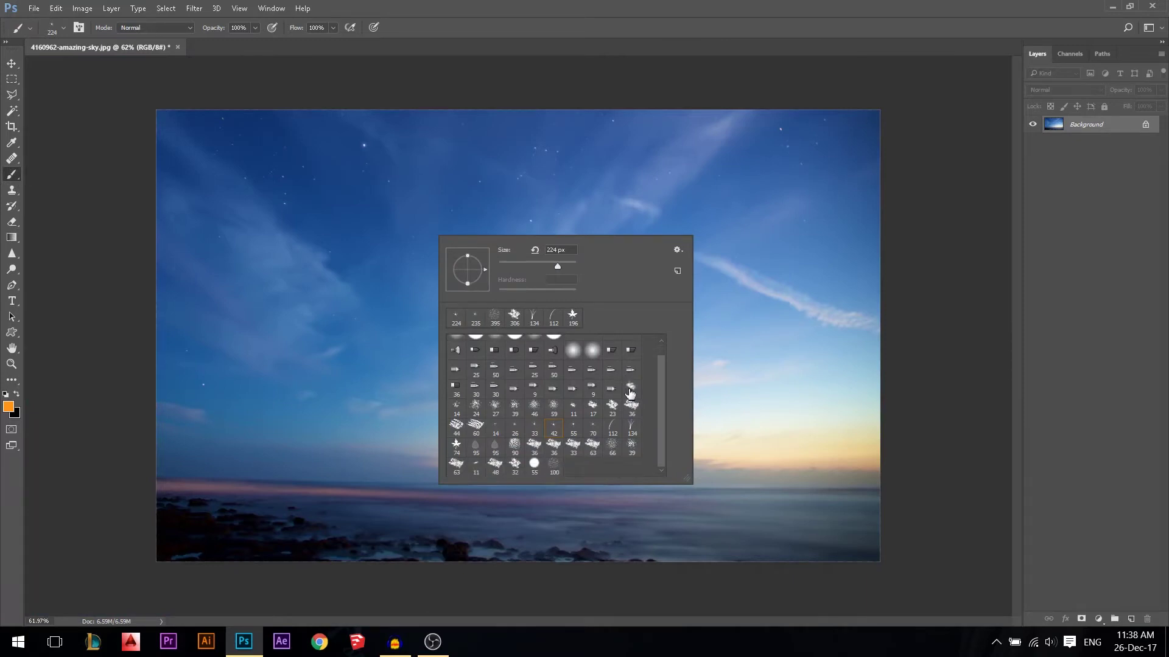
Switch to Chrome, search the web for "free cloud brush" and open the 24 Clouds page on Brusheezy.
left_click(319, 641)
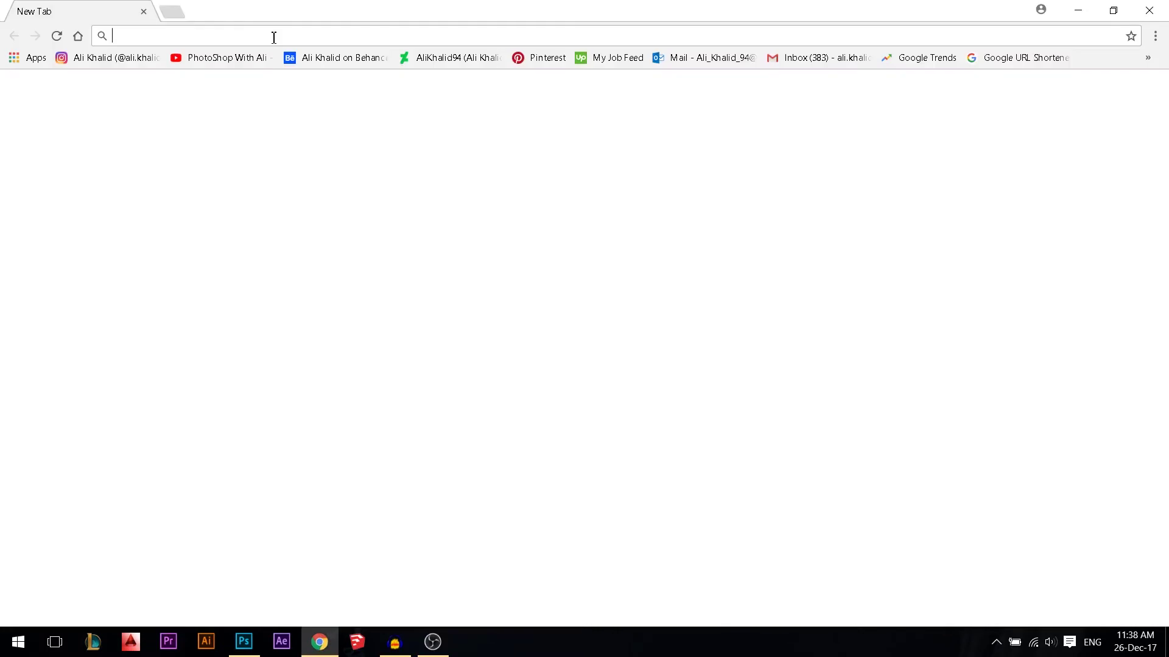
type("free cloud brush")
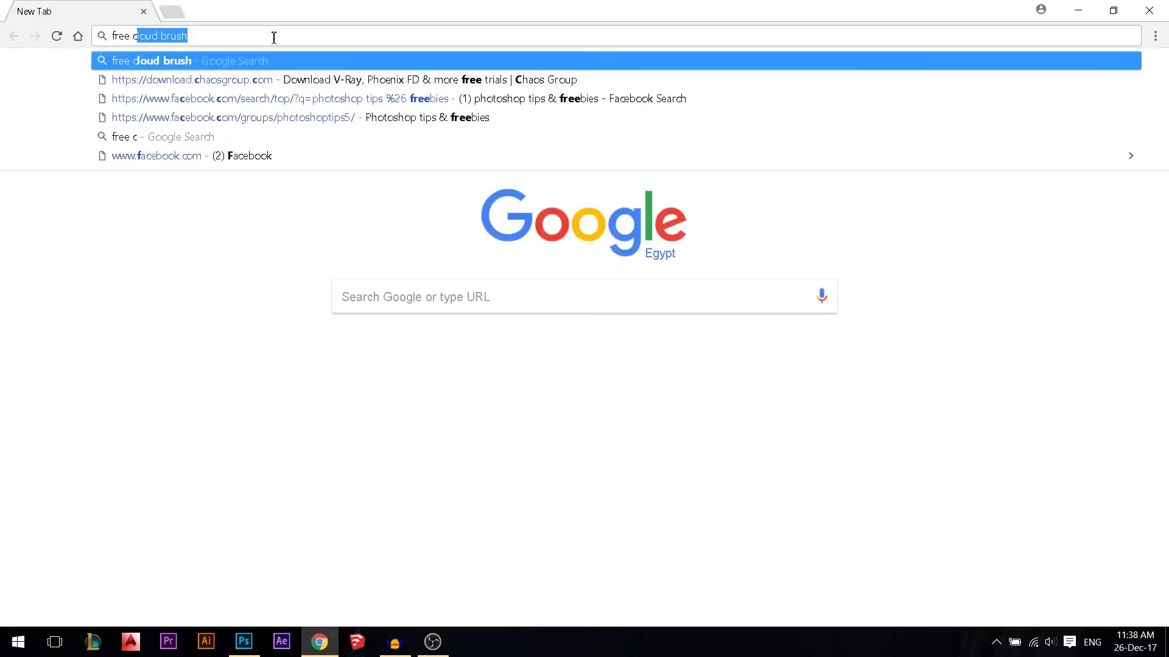
key("Return")
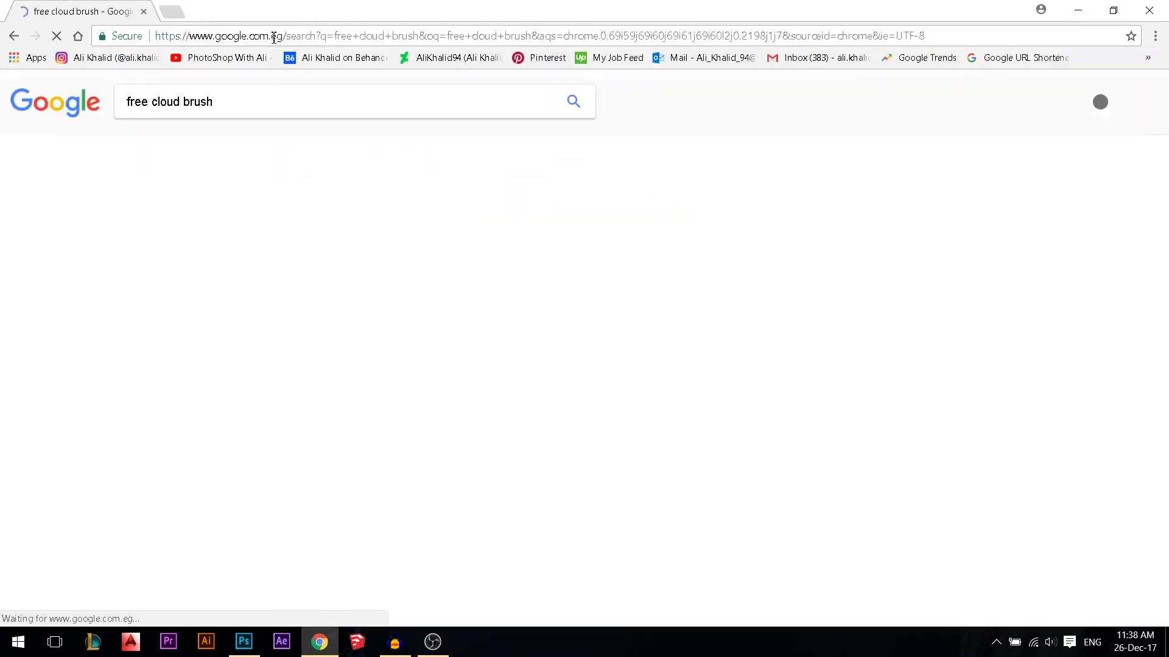
left_click(253, 217)
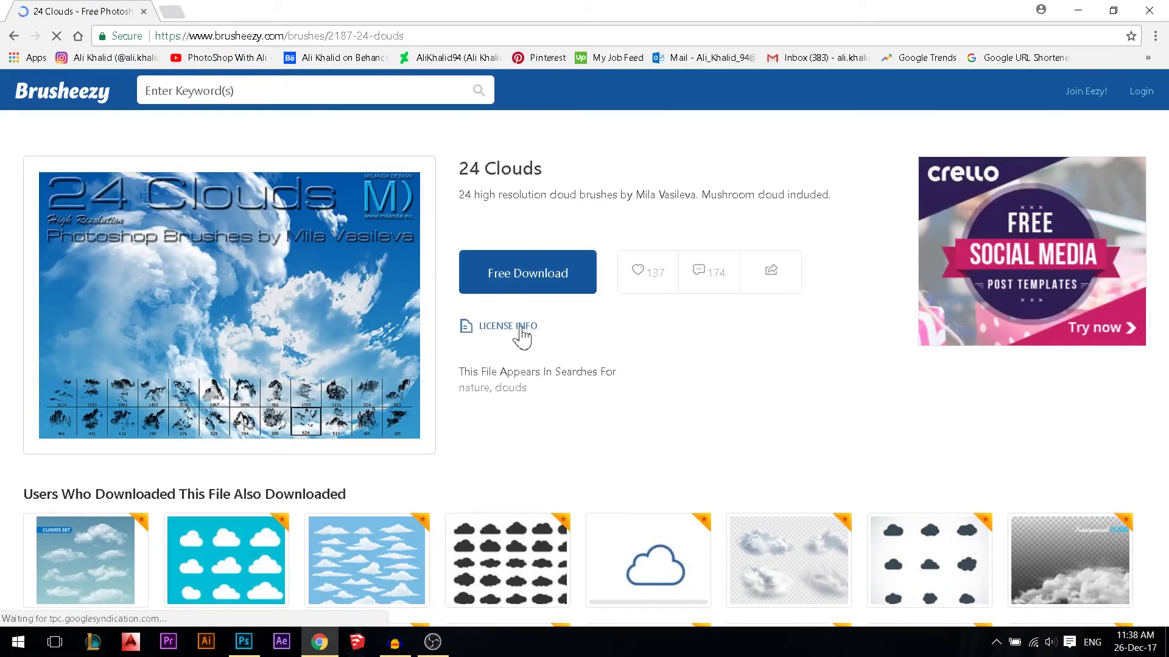
Download the 24 Clouds ZIP archive to the Desktop and extract its .abr brush file there.
left_click(545, 275)
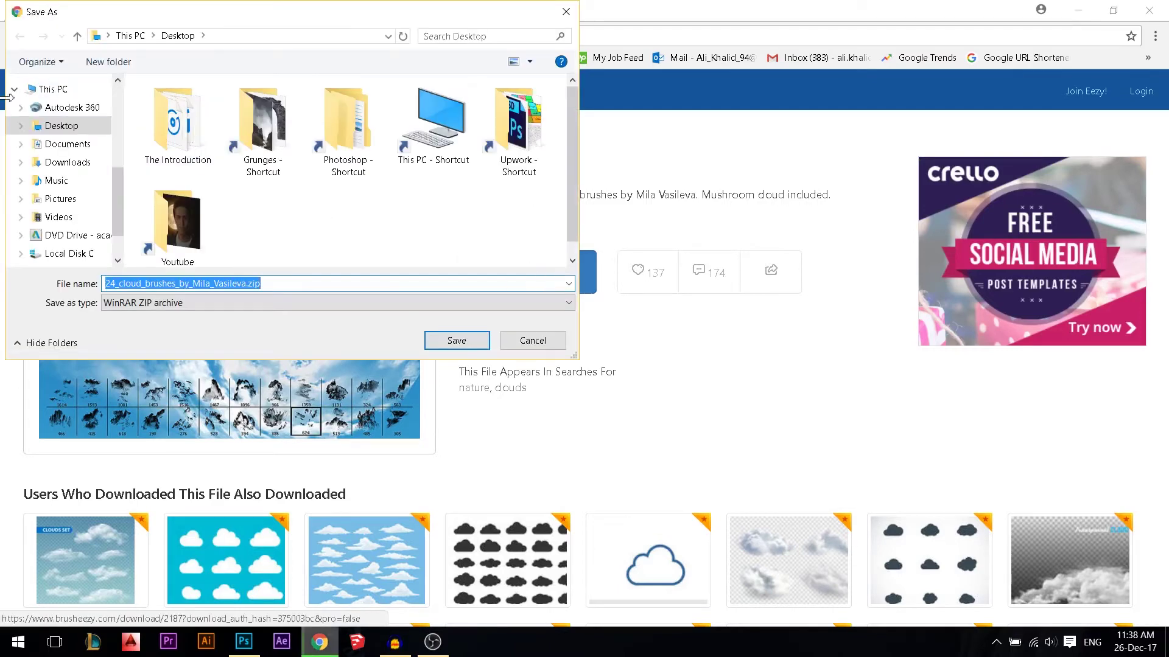
left_click(456, 340)
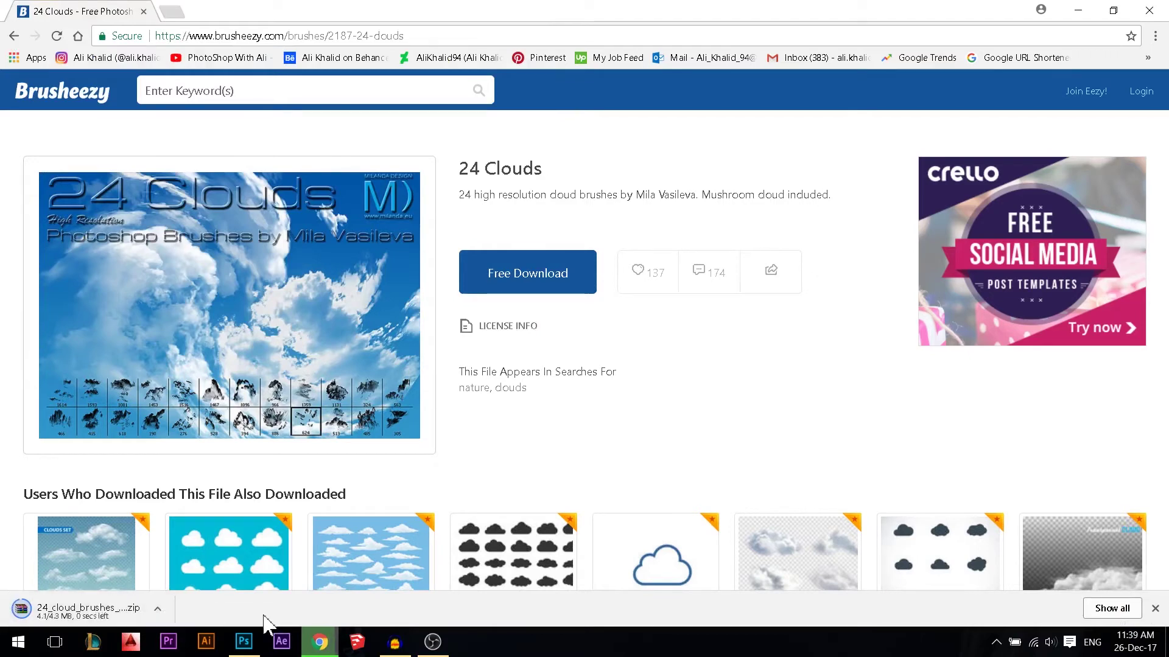
left_click(56, 618)
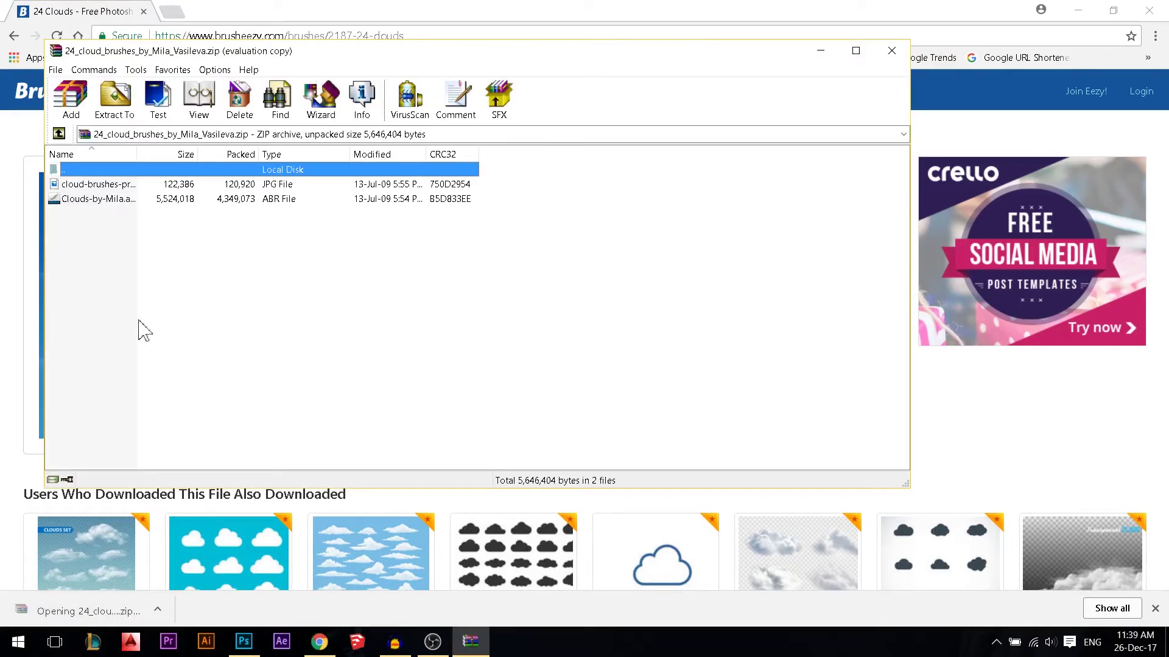
left_click(106, 199)
left_click_drag(1167, 637, 92, 160)
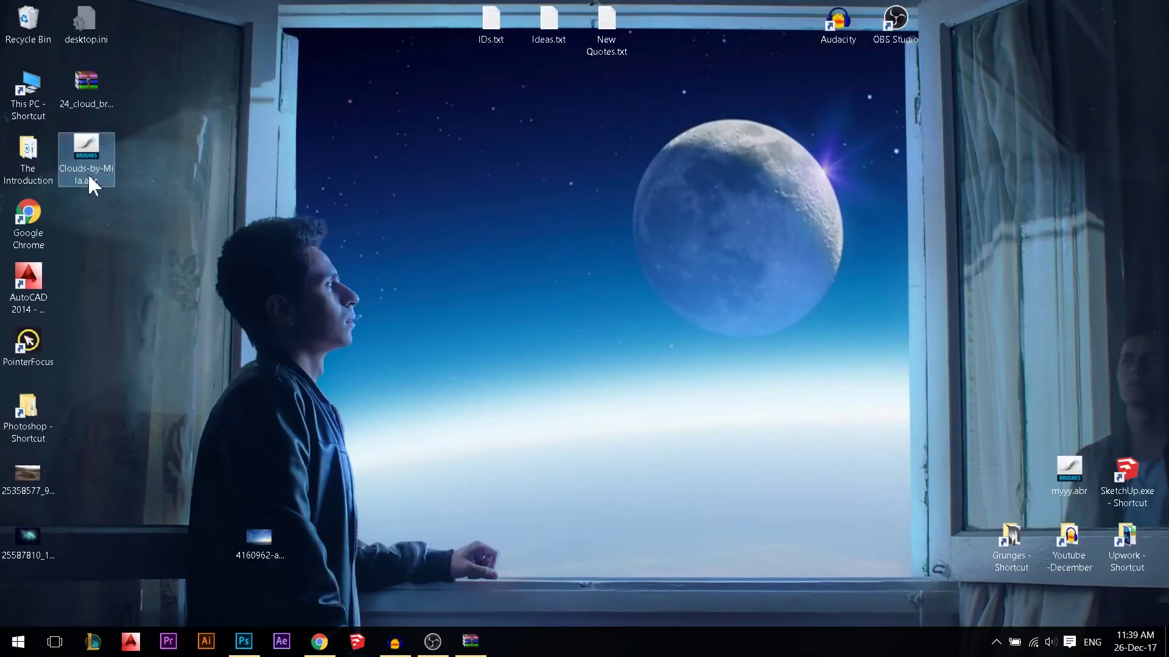
Switch back to Photoshop, choose the first soft round brush preset and enlarge the preset picker to show every brush.
left_click(244, 642)
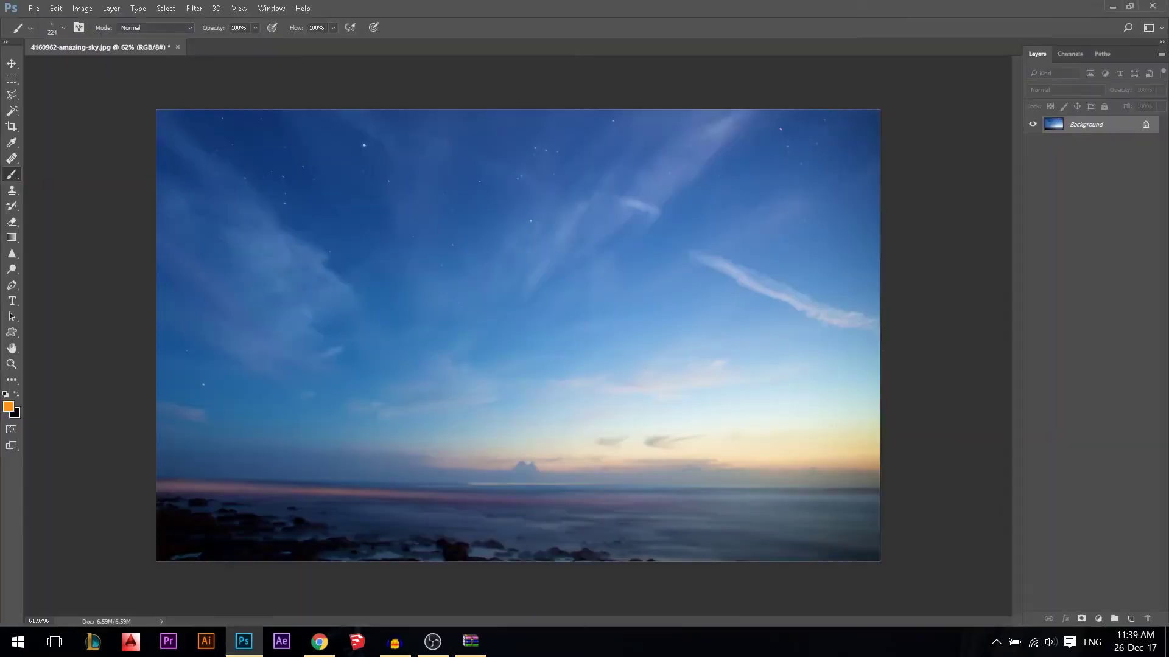
right_click(338, 207)
scroll(380, 323, "up", 2)
scroll(382, 325, "down", 2)
scroll(401, 377, "up", 1)
left_click(360, 311)
mouse_move(588, 446)
left_mouse_down()
mouse_move(620, 493)
mouse_move(691, 522)
mouse_move(686, 531)
left_mouse_up()
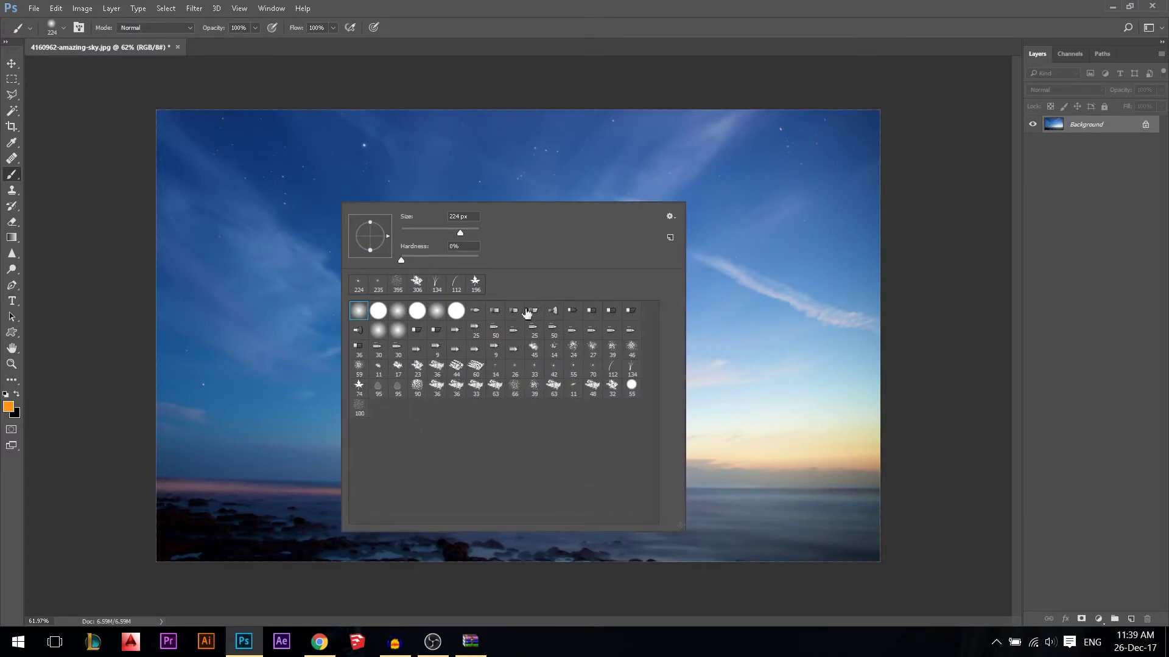
Show the brush presets as large thumbnails and switch them back to small thumbnails.
left_click(673, 219)
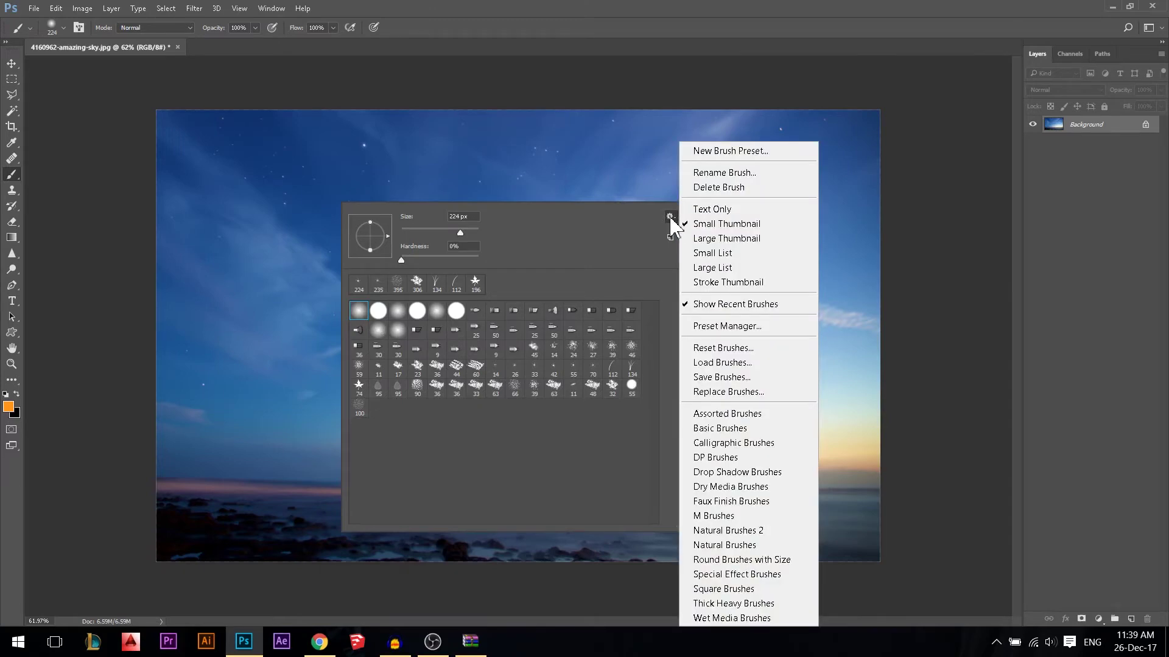
left_click(718, 238)
left_click(670, 216)
left_click(726, 223)
Load the brush file Clouds-by-Mila.abr from the Desktop into the brush presets.
left_click(671, 217)
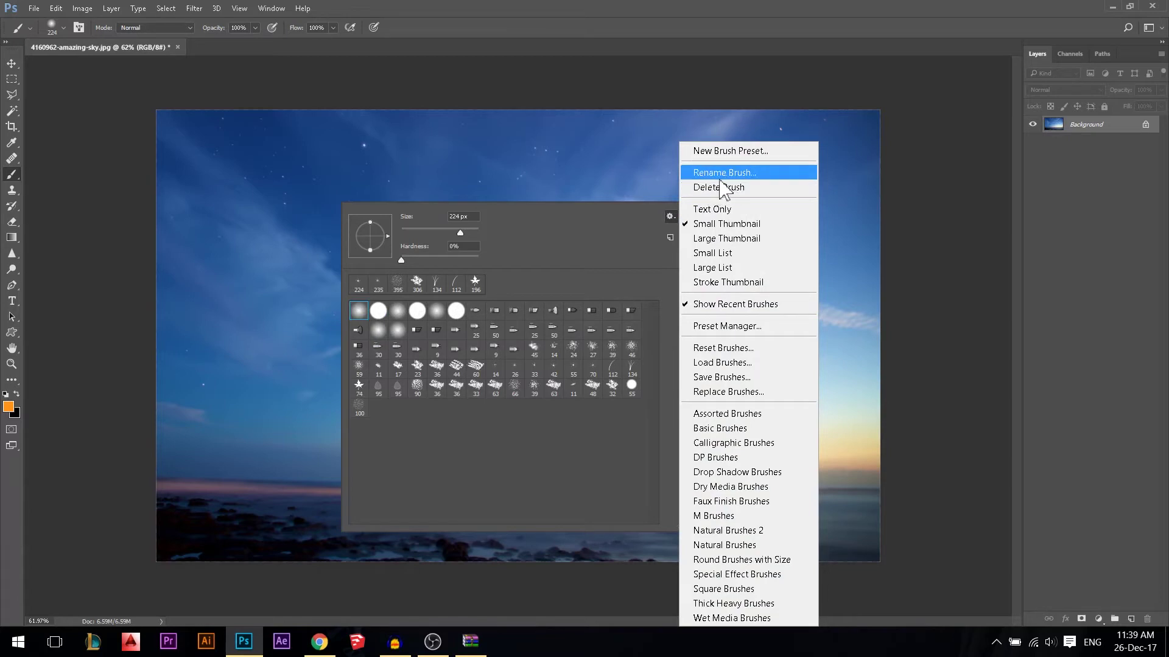
left_click(727, 365)
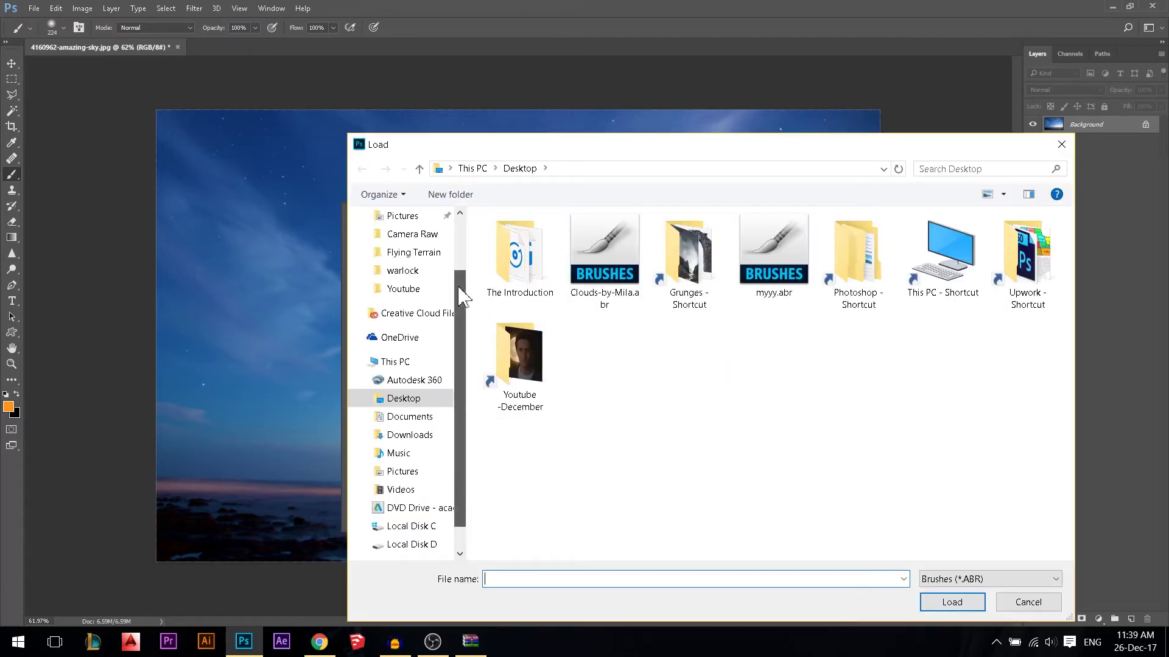
scroll(399, 274, "up", 2)
left_click(402, 241)
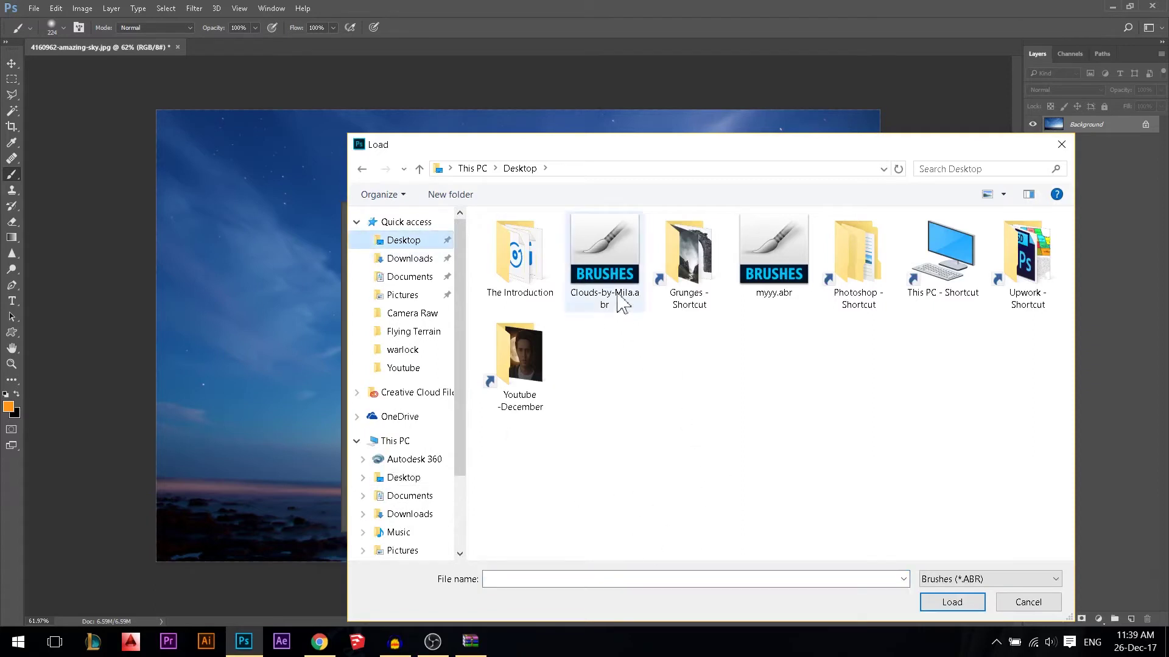
left_click(604, 313)
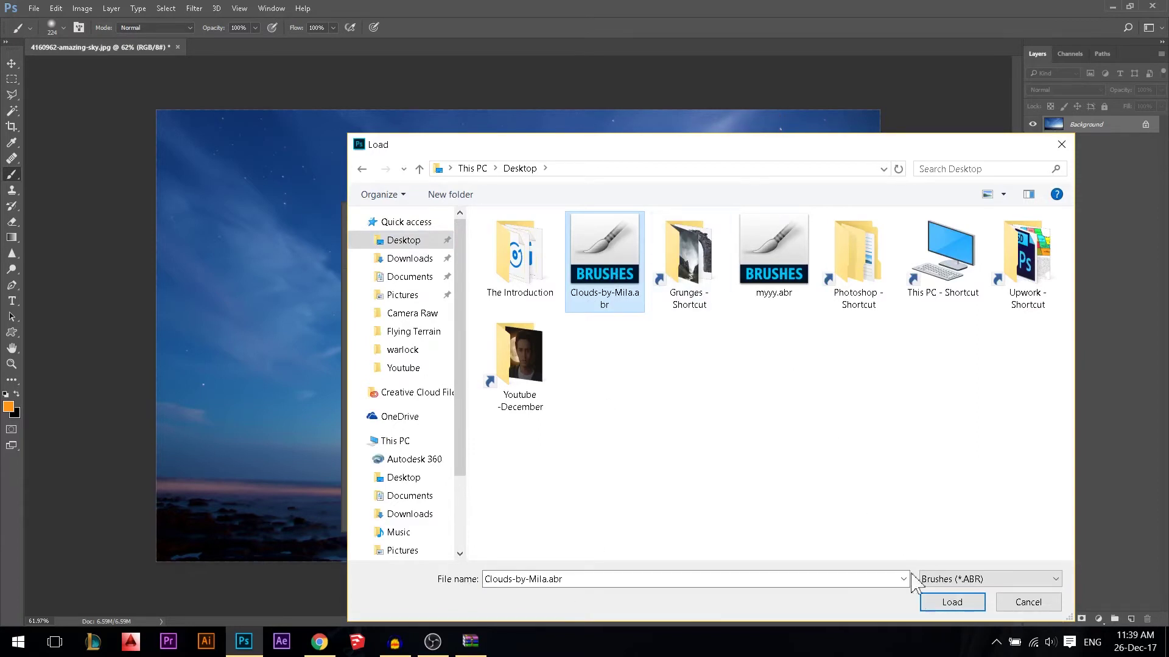
left_click(950, 602)
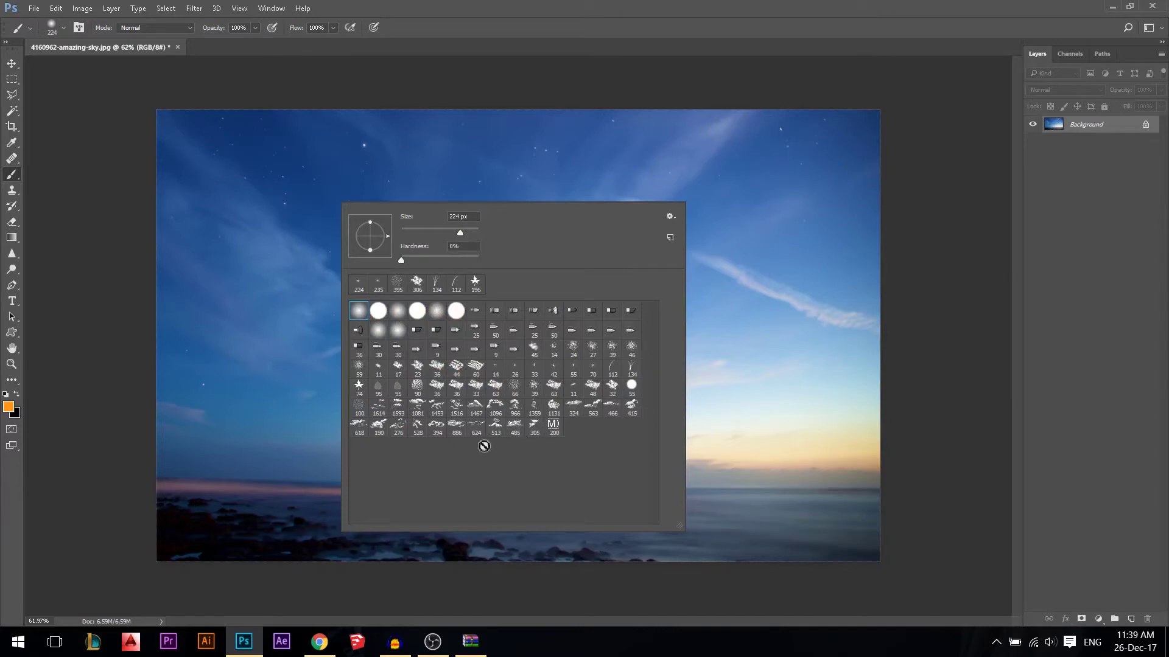
Stamp the 200 px logo brush on the left of the sky in orange and again above it with white (ffffff) as foreground color.
left_click(551, 428)
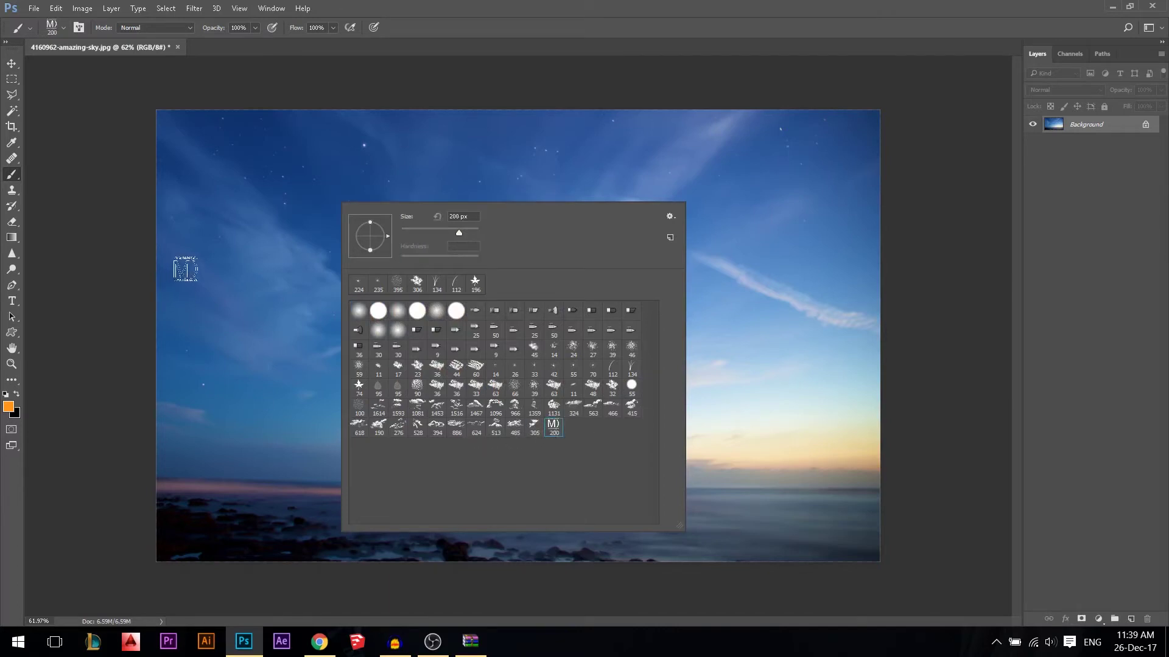
left_click(233, 282)
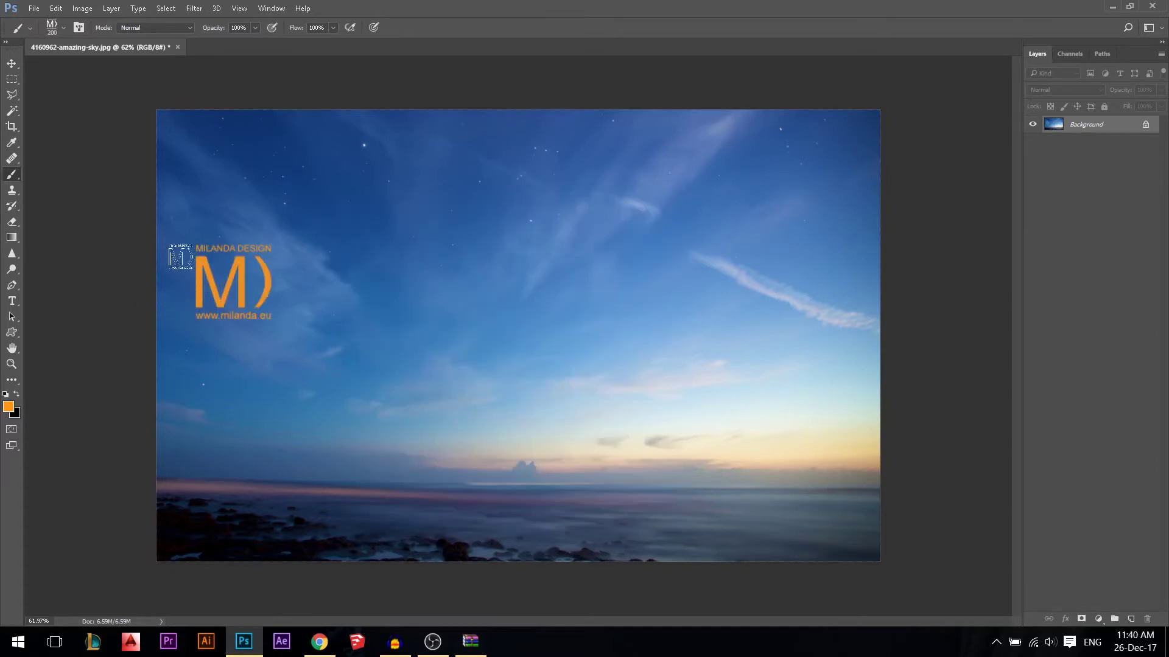
left_click(8, 407)
left_click_drag(506, 271, 383, 135)
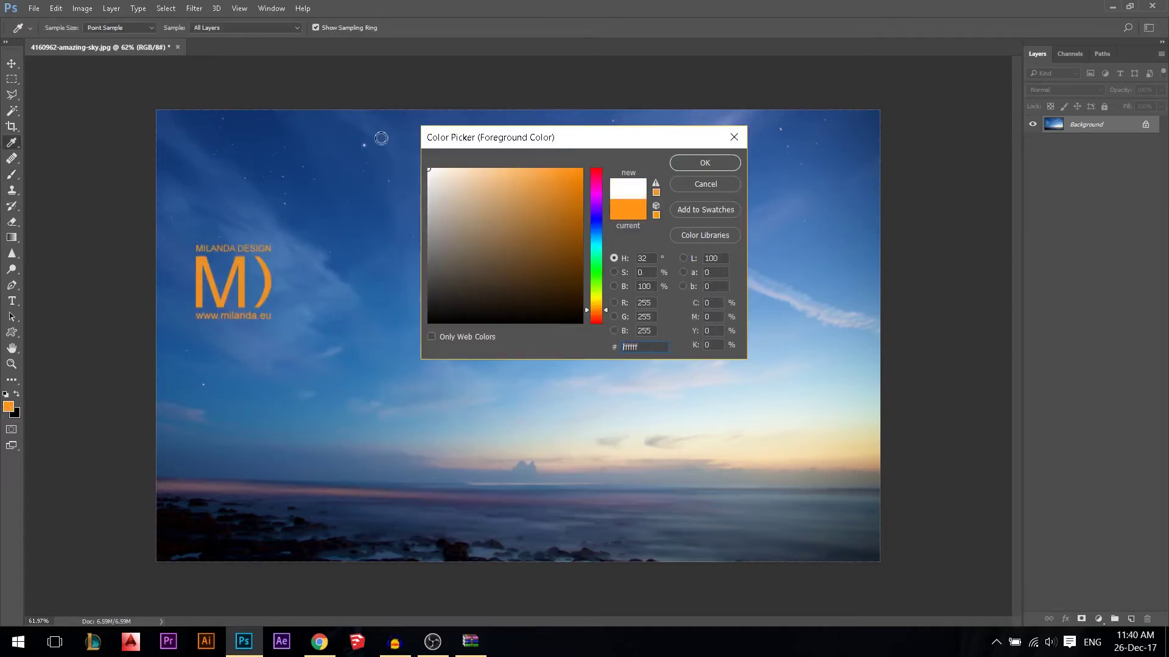
left_click(700, 163)
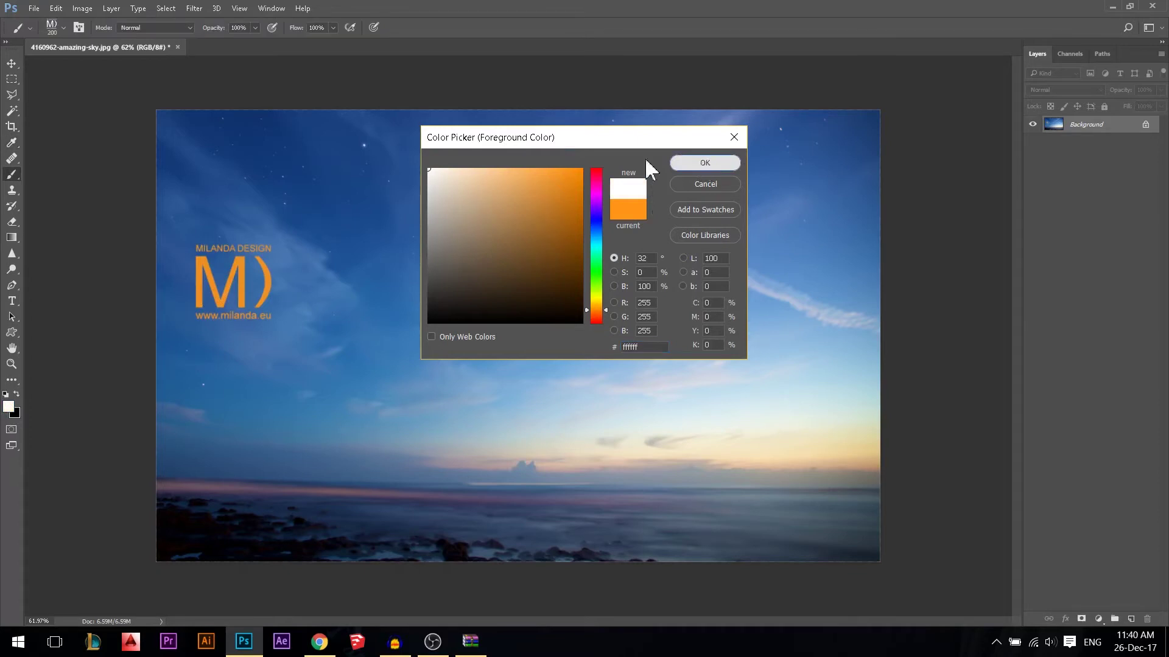
left_click(240, 184)
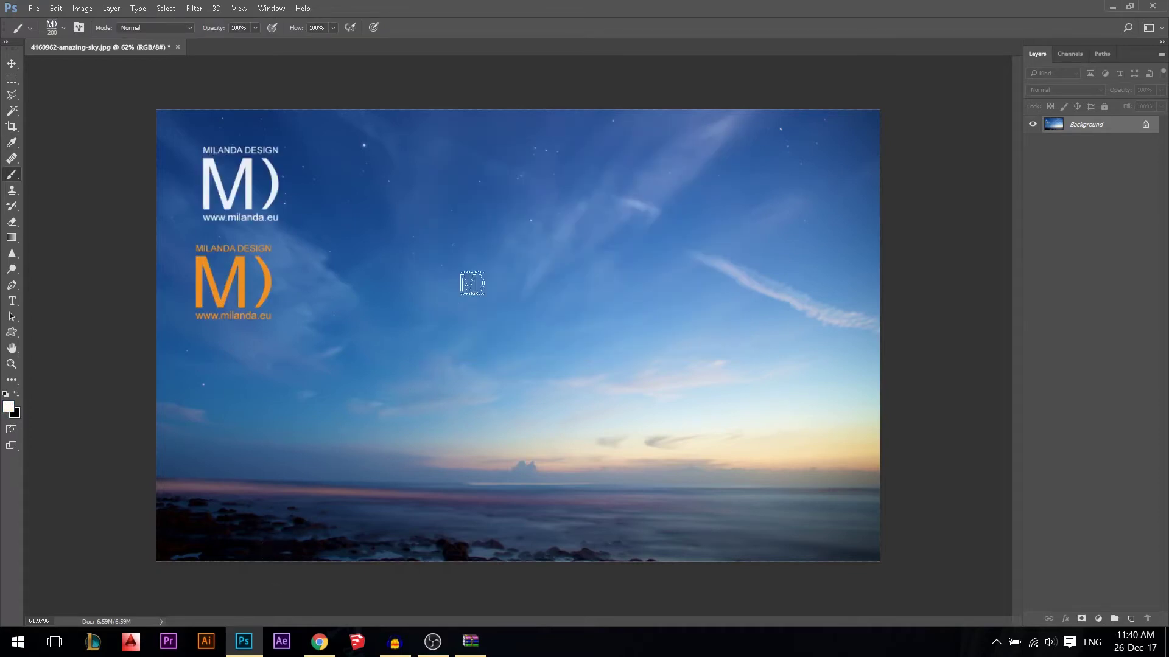
Choose the 324 px cloud brush preset and undo both logo stamps.
right_click(472, 283)
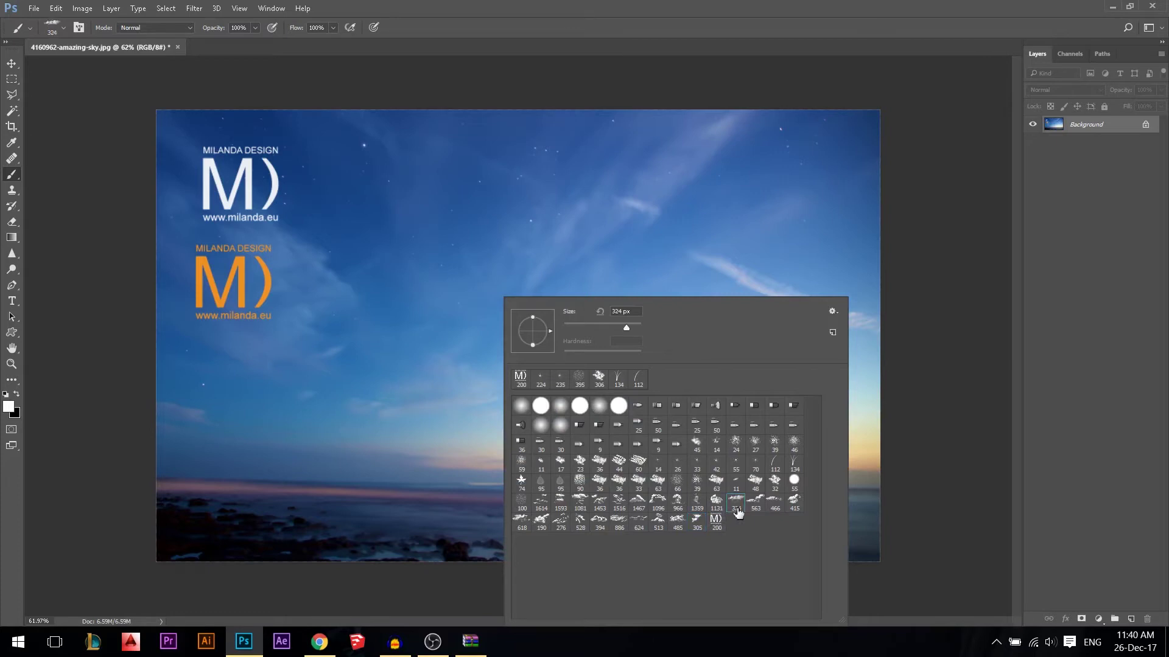
left_click(631, 30)
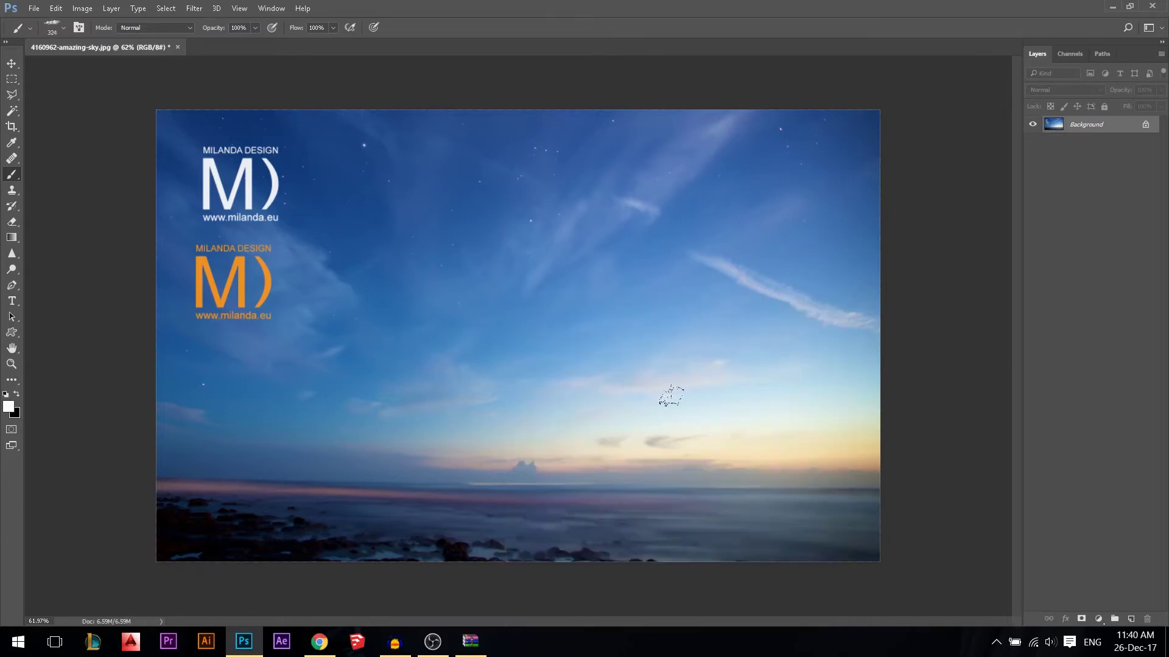
key("ctrl+alt+z")
key("ctrl+alt+z")
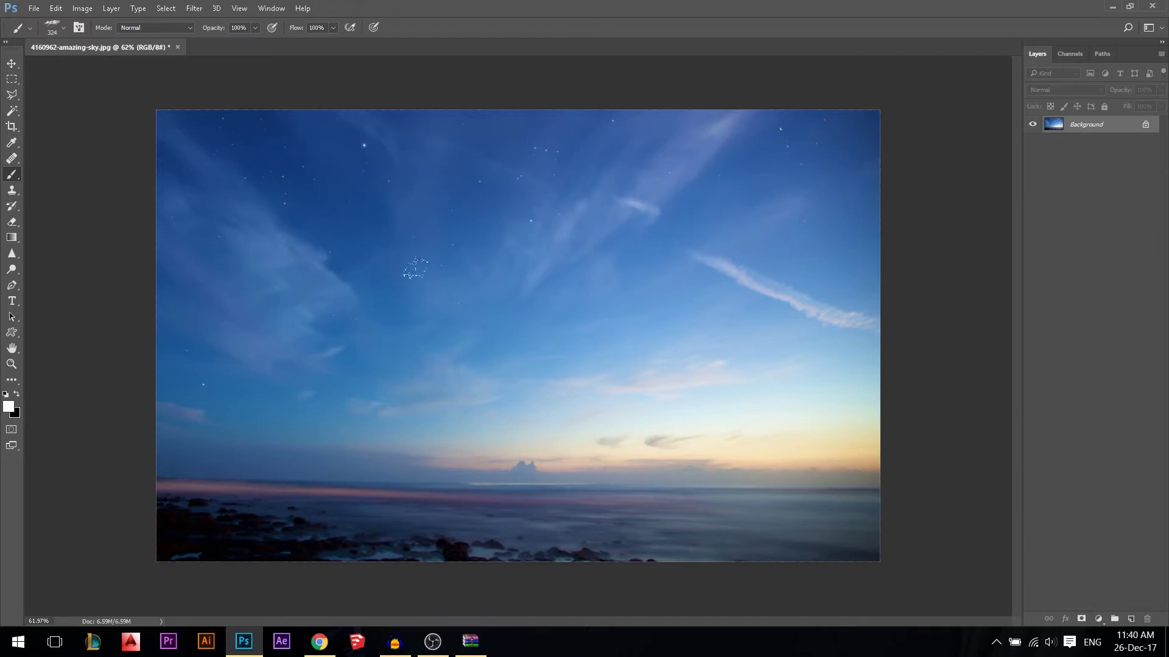
Enlarge the cloud brush to 1612 px and stamp white clouds across the left and right of the upper sky.
left_click_drag(429, 292, 650, 253)
left_click_drag(485, 273, 527, 271)
left_click(260, 197)
left_click(715, 210)
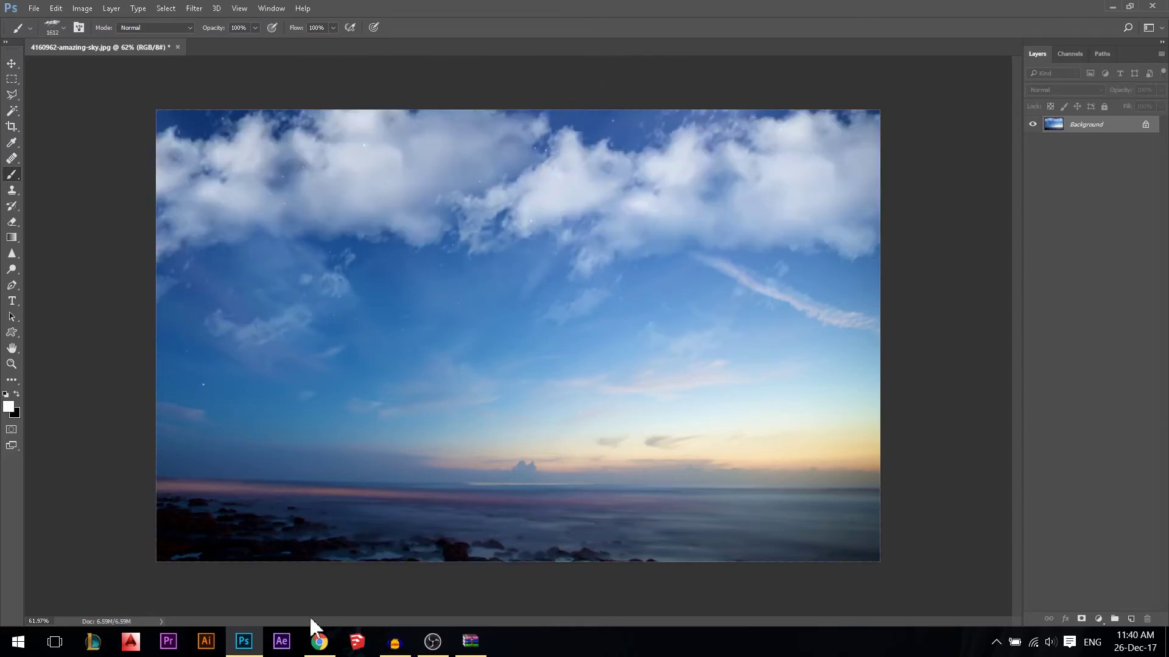
Choose the 466 px cloud brush, enlarge it to 898 px and stamp a cloud in the left-center of the sky.
right_click(622, 298)
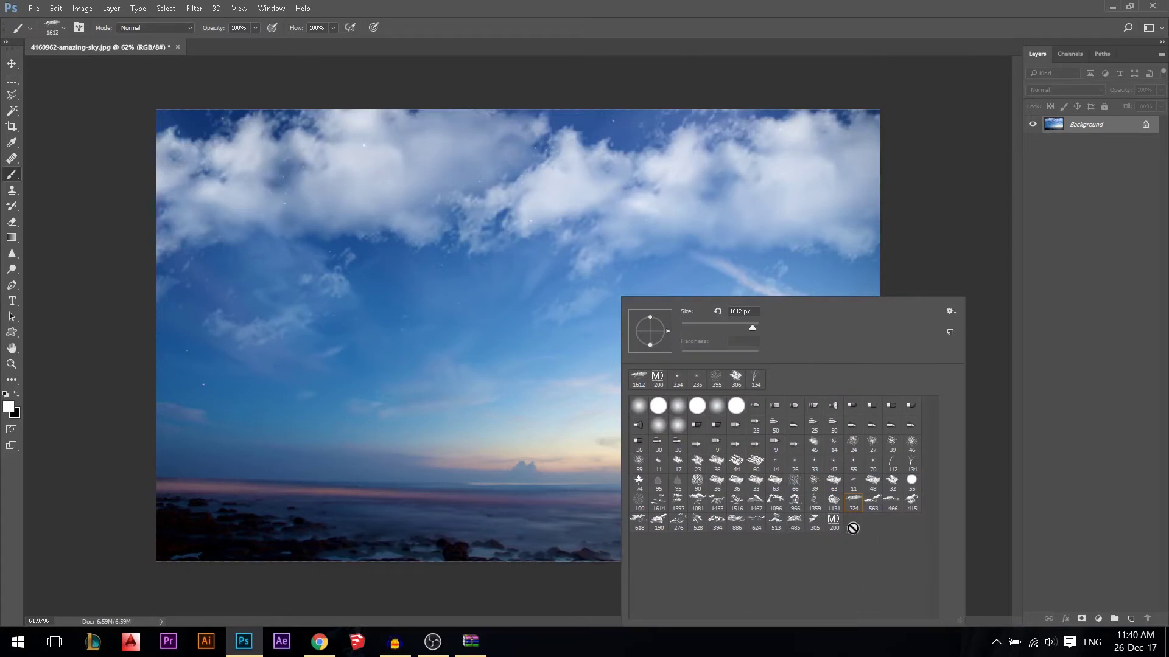
left_click(896, 510)
left_click_drag(414, 281, 520, 280)
left_click_drag(520, 280, 572, 274)
left_click(450, 285)
Choose a different cloud brush, set its size to 1741 px and stamp clouds over the right half of the sky.
right_click(604, 298)
left_click(738, 504)
left_click_drag(478, 369, 566, 381)
left_click(790, 292)
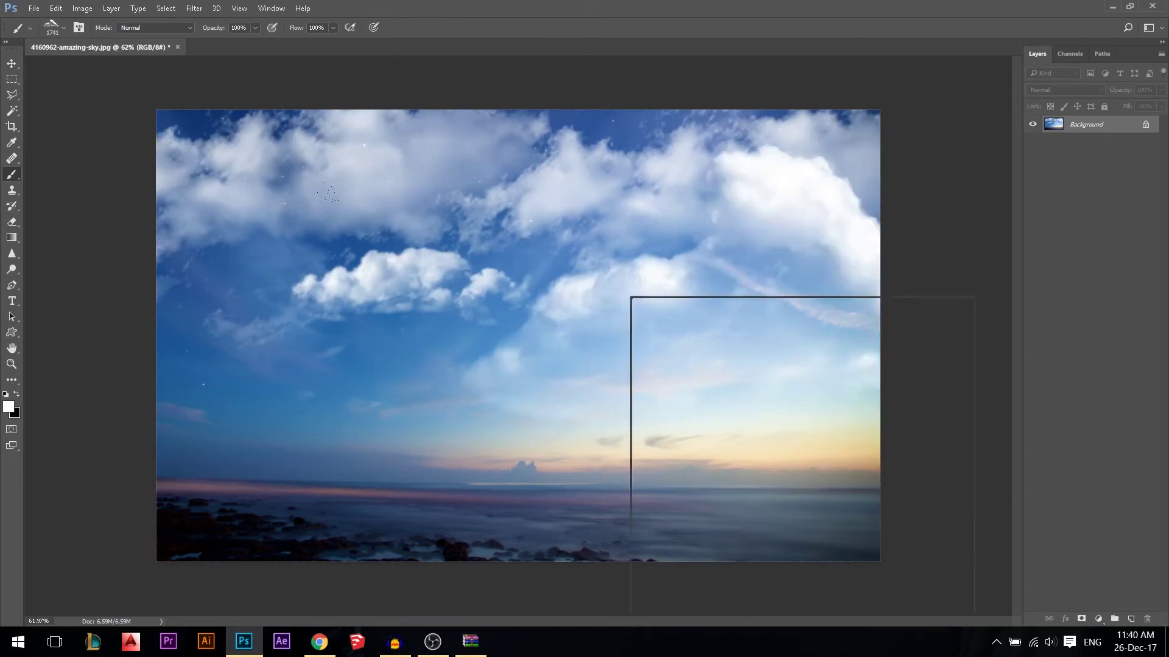
Set the cloud brush size to 1919 px and stamp clouds along the photo's left edge.
right_click(631, 297)
left_click_drag(303, 318, 369, 318)
left_click(137, 305)
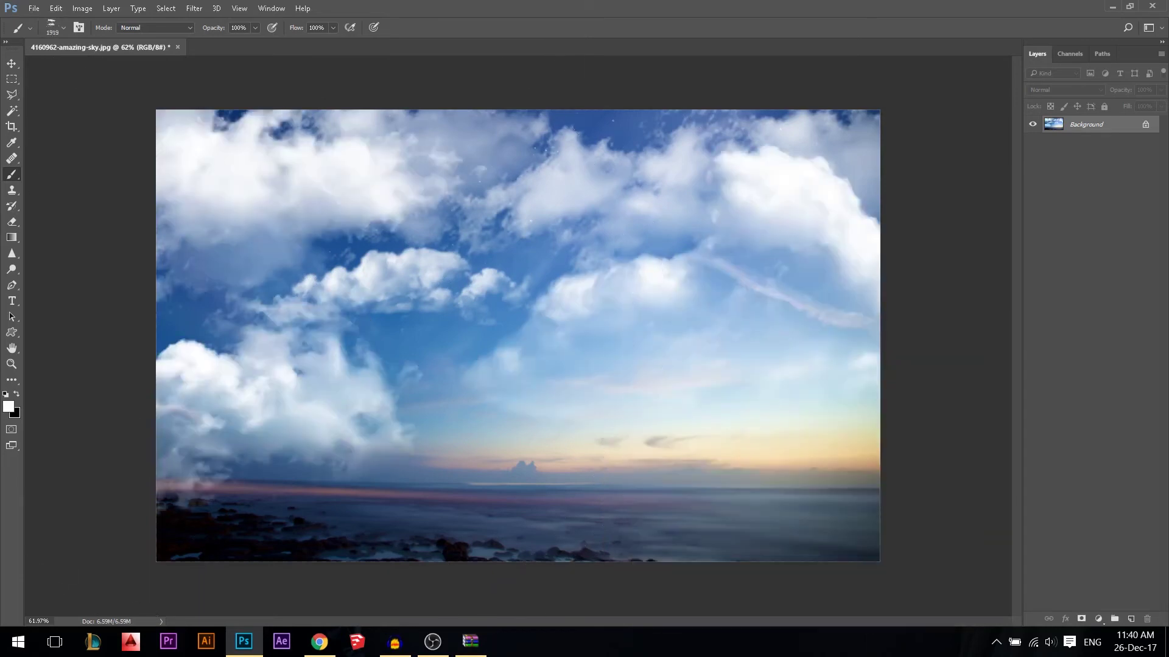
Choose the 415 px cloud brush, enlarge it to 877 px and stamp a cloud above the horizon at the photo's right edge.
right_click(659, 298)
left_click(944, 499)
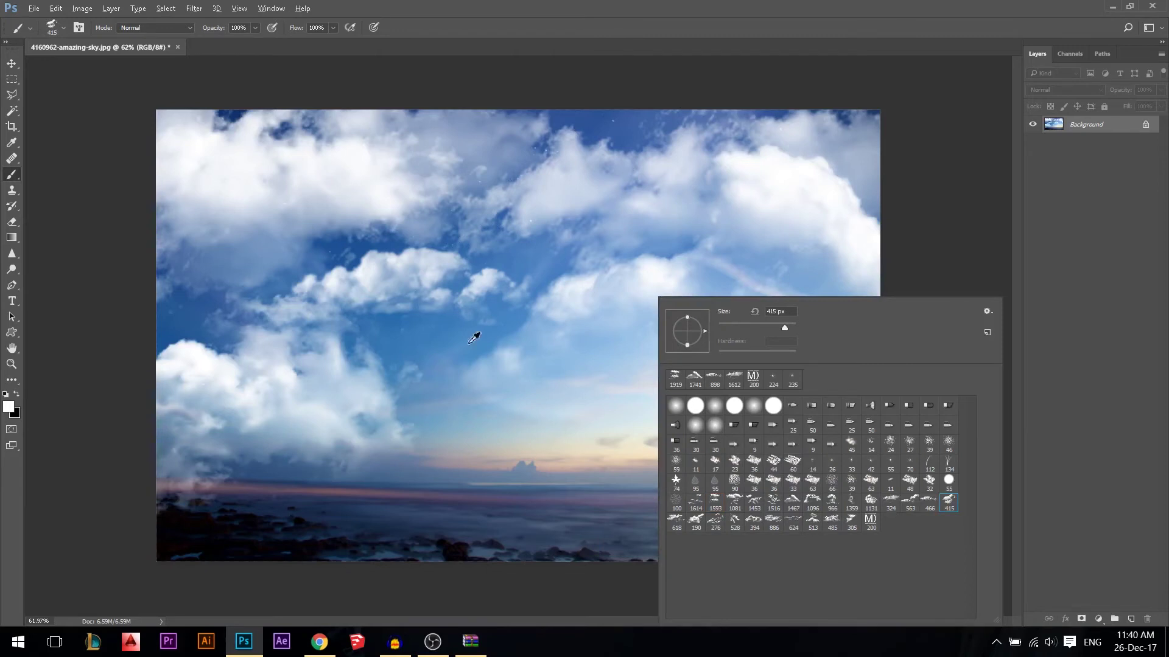
left_click_drag(476, 334, 564, 334)
left_click(809, 389)
Try the 1131 px cloud brush at 1809 px on the sky, undo the stamp and reduce the brush to 1183 px.
right_click(534, 426)
left_click(751, 509)
left_click_drag(389, 302, 517, 299)
left_click(547, 304)
key("ctrl+z")
left_click_drag(580, 274, 240, 274)
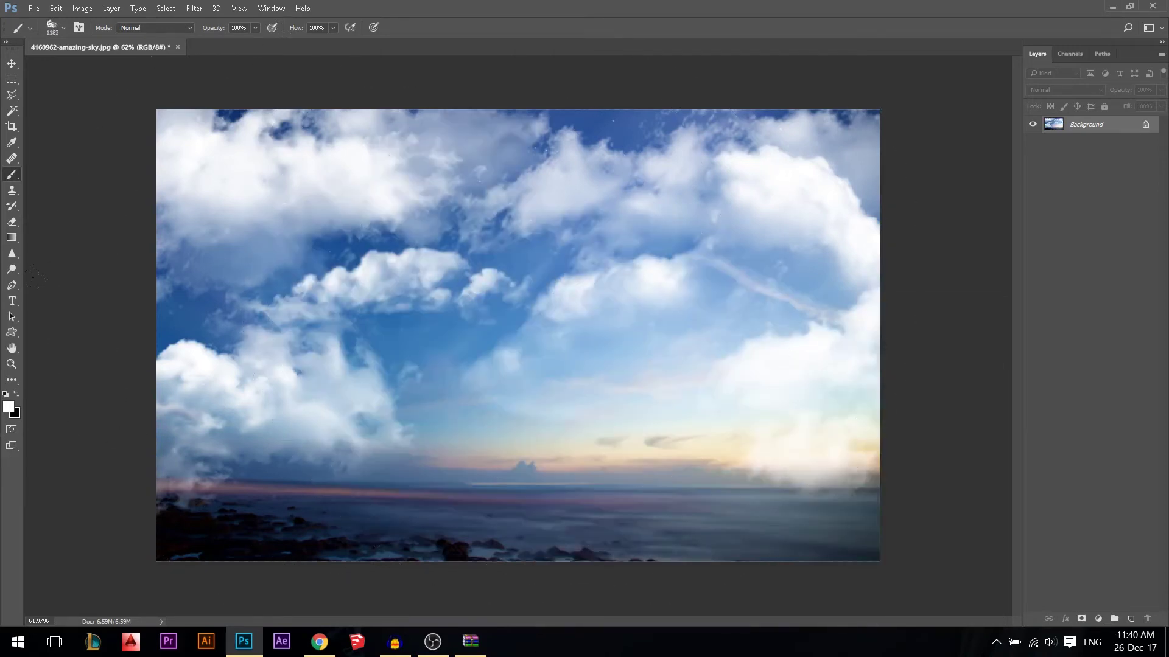
left_click(9, 66)
left_click(11, 175)
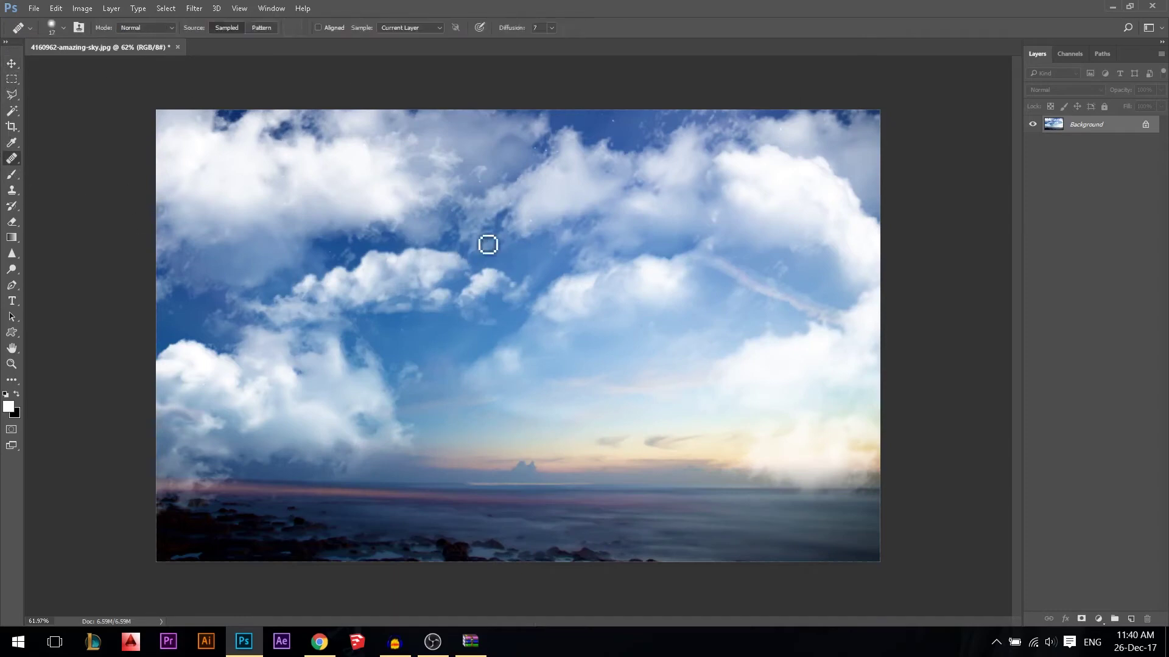
right_click(569, 297)
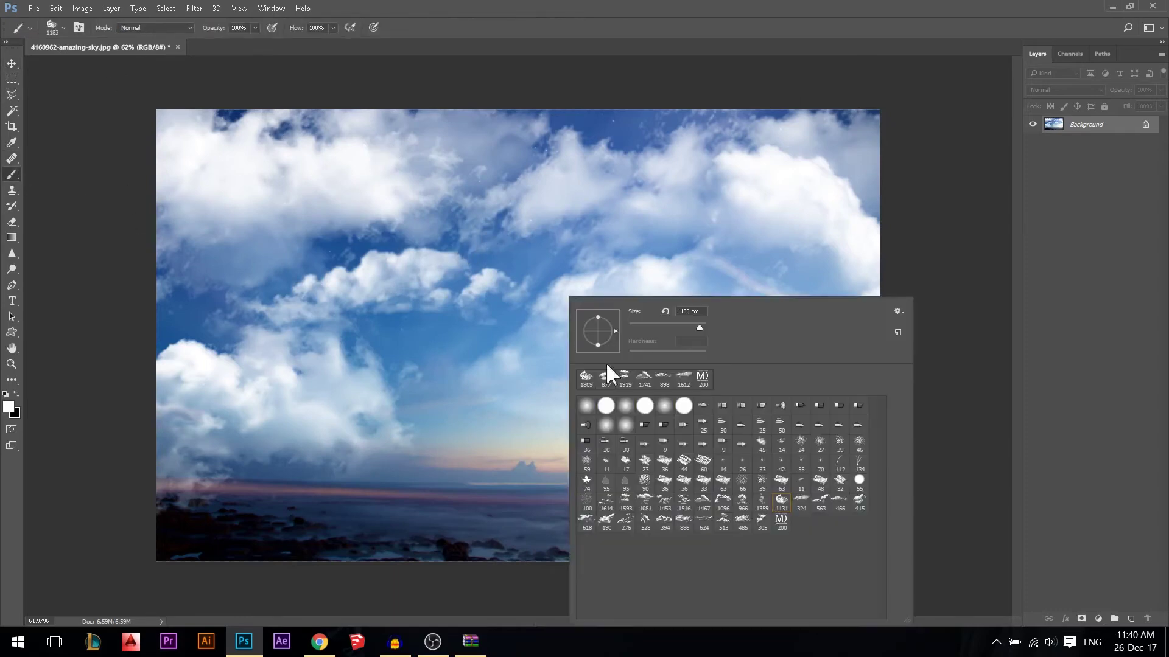
left_click(897, 312)
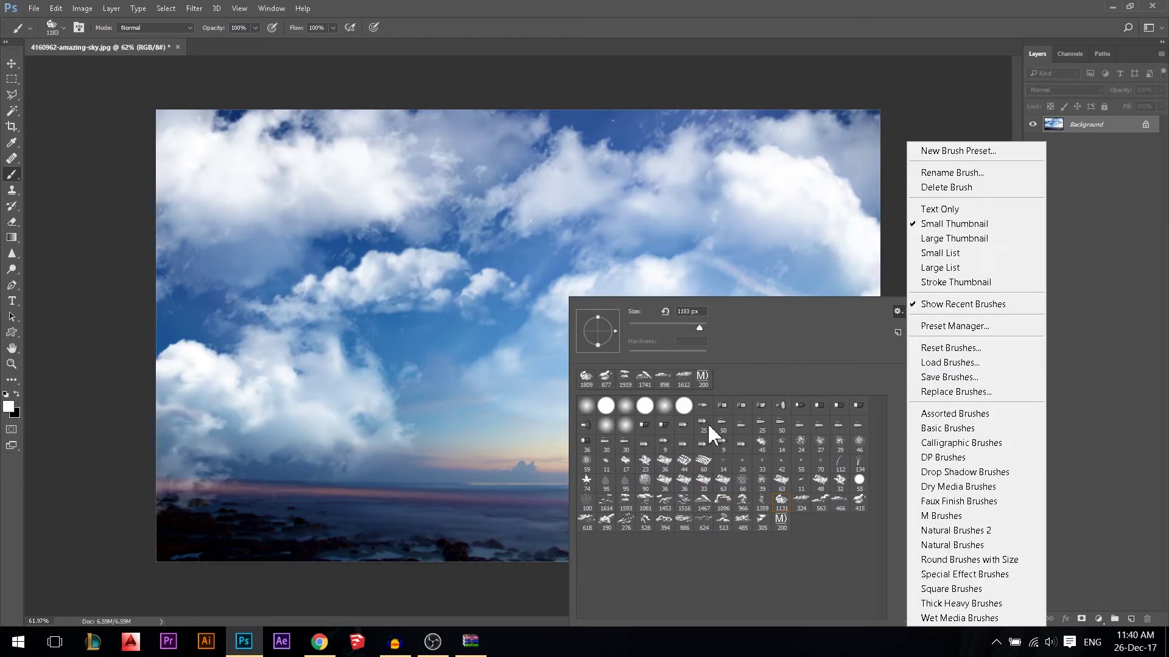
left_click(751, 16)
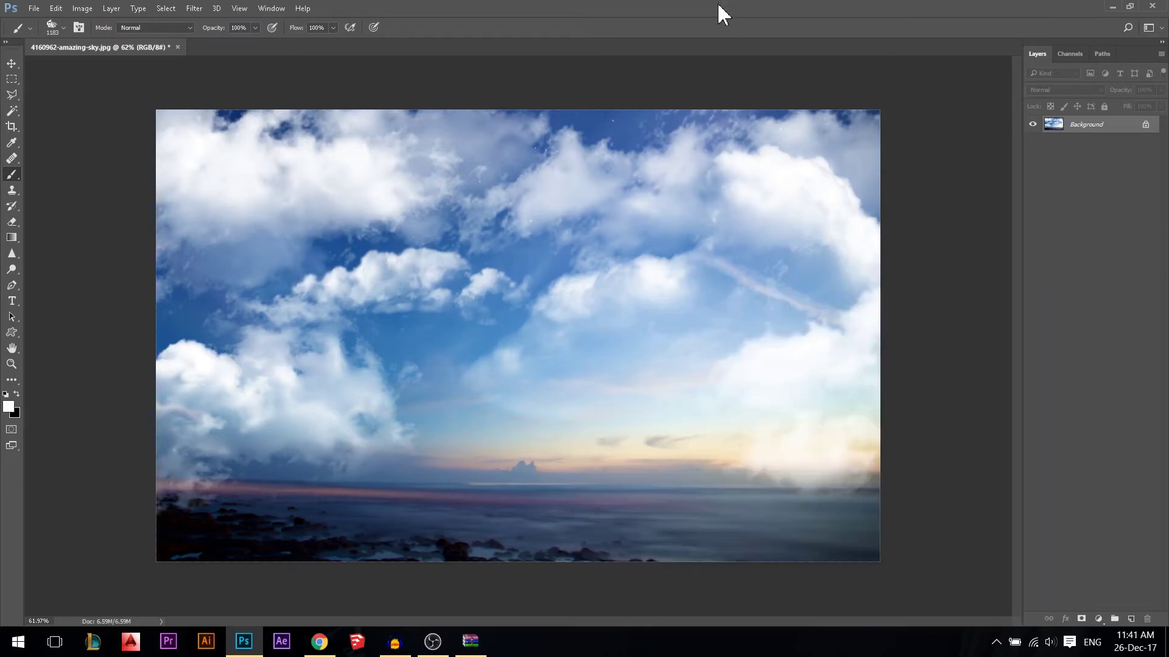
Reduce the cloud brush to 776 px and undo all the cloud stamps on the sky photo.
left_click_drag(632, 277, 554, 279)
key("ctrl+alt+z")
key("ctrl+alt+z")
key("ctrl+alt+z")
key("ctrl+alt+z")
key("ctrl+alt+z")
key("ctrl+alt+z")
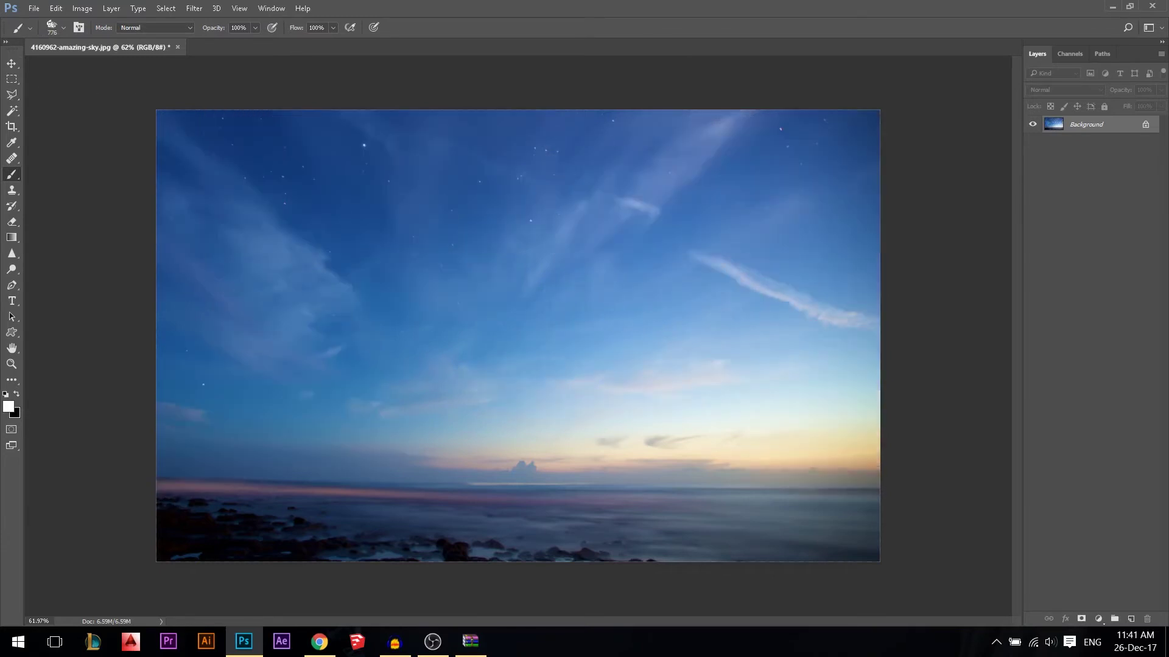
Reduce the cloud brush to 424 px and unlock the Background layer.
left_click_drag(397, 239, 329, 244)
left_click(310, 220)
left_click(1146, 125)
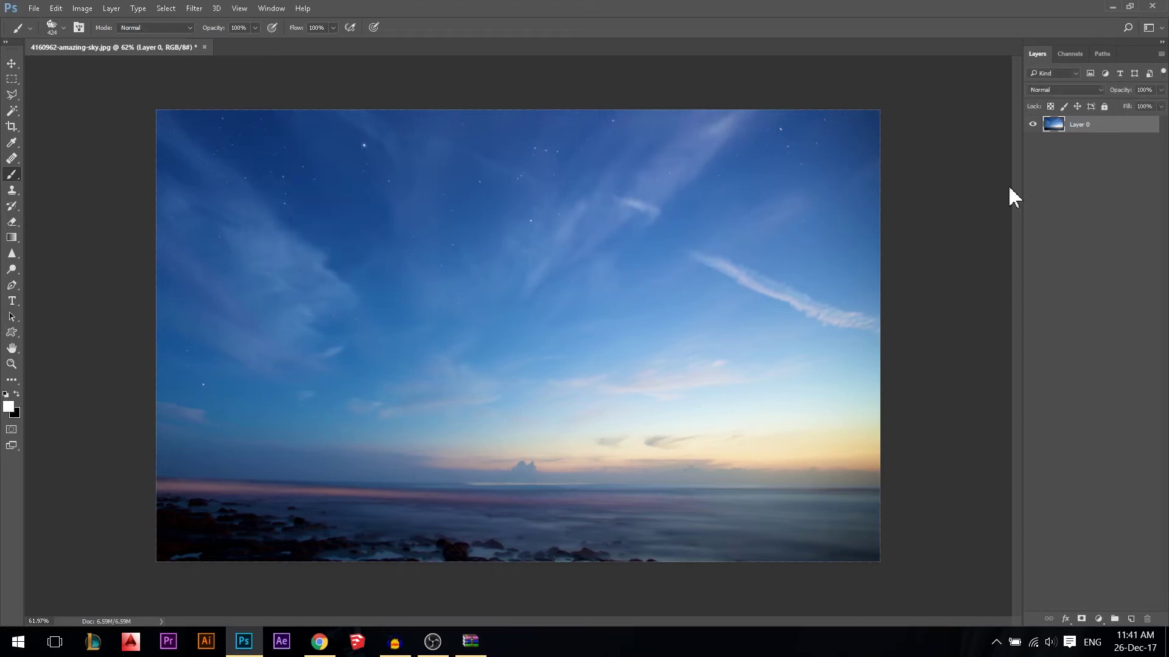
With the Clone Stamp at 137 px, sample the bright star in the upper left and clone it onto the right side of the sky.
left_click(11, 192)
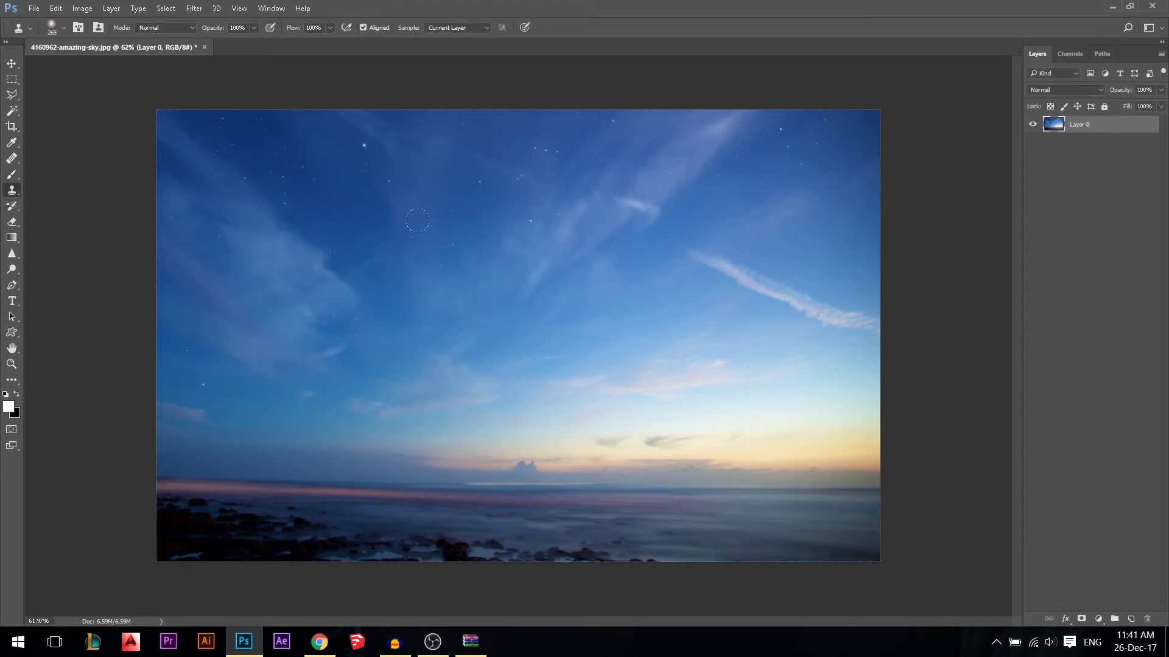
left_click_drag(439, 236, 435, 236)
scroll(502, 229, "up", 5)
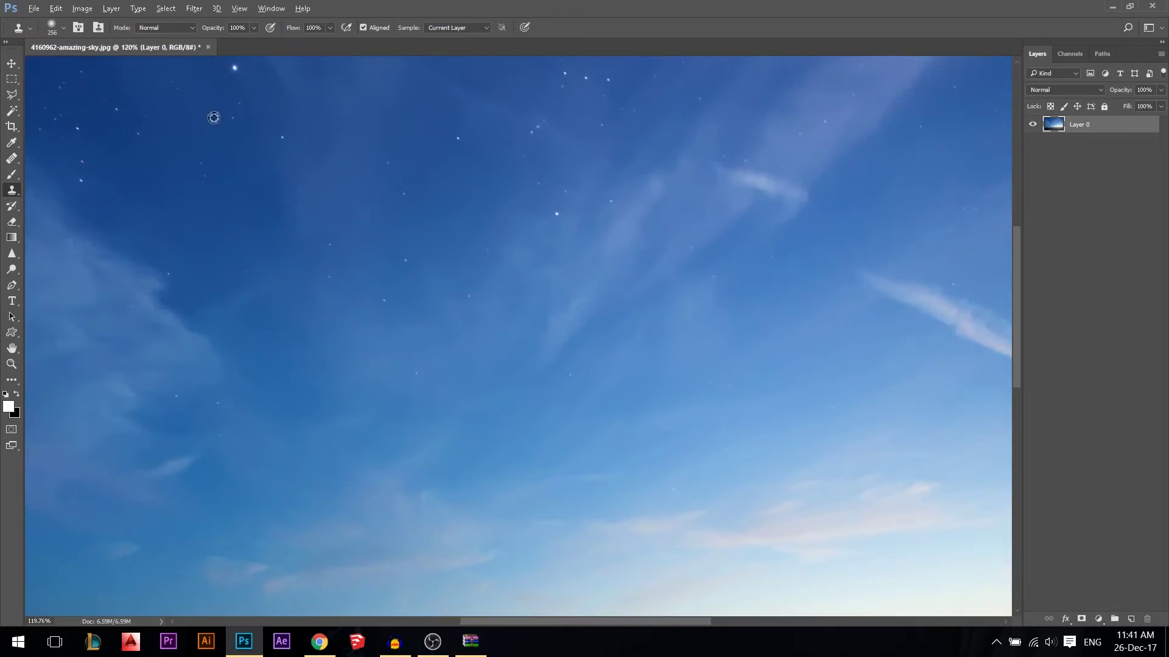
scroll(213, 118, "up", 3)
scroll(164, 90, "up", 1)
left_click_drag(227, 185, 183, 190)
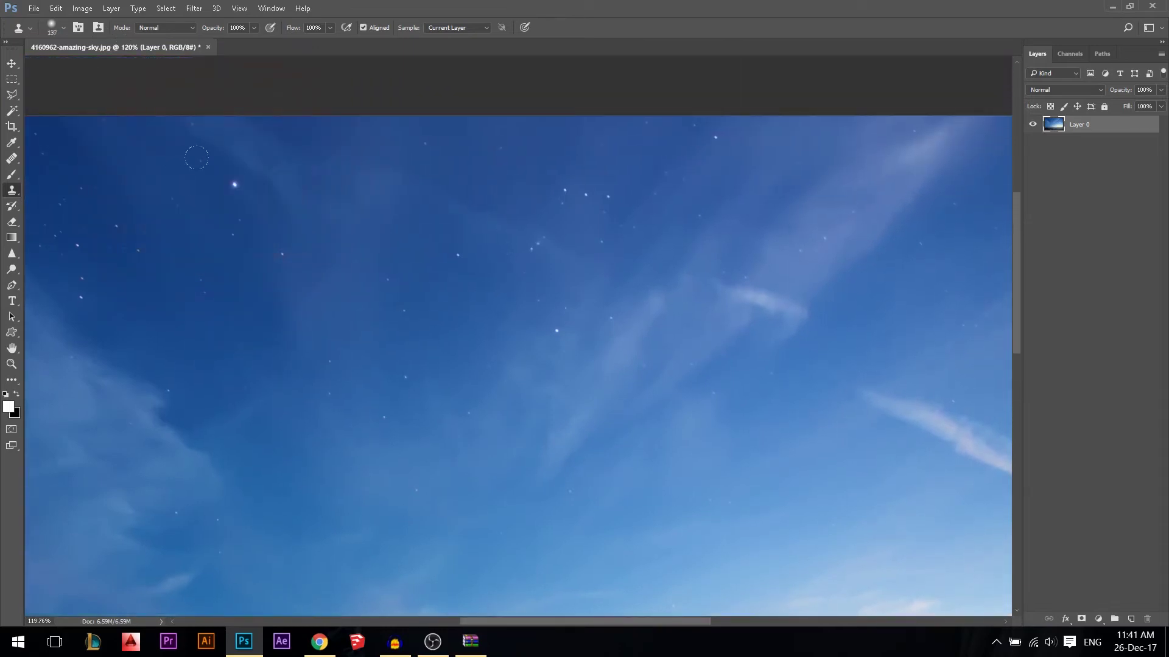
left_click(235, 187)
left_click_drag(215, 153, 344, 168)
left_click(334, 168)
left_click(217, 157)
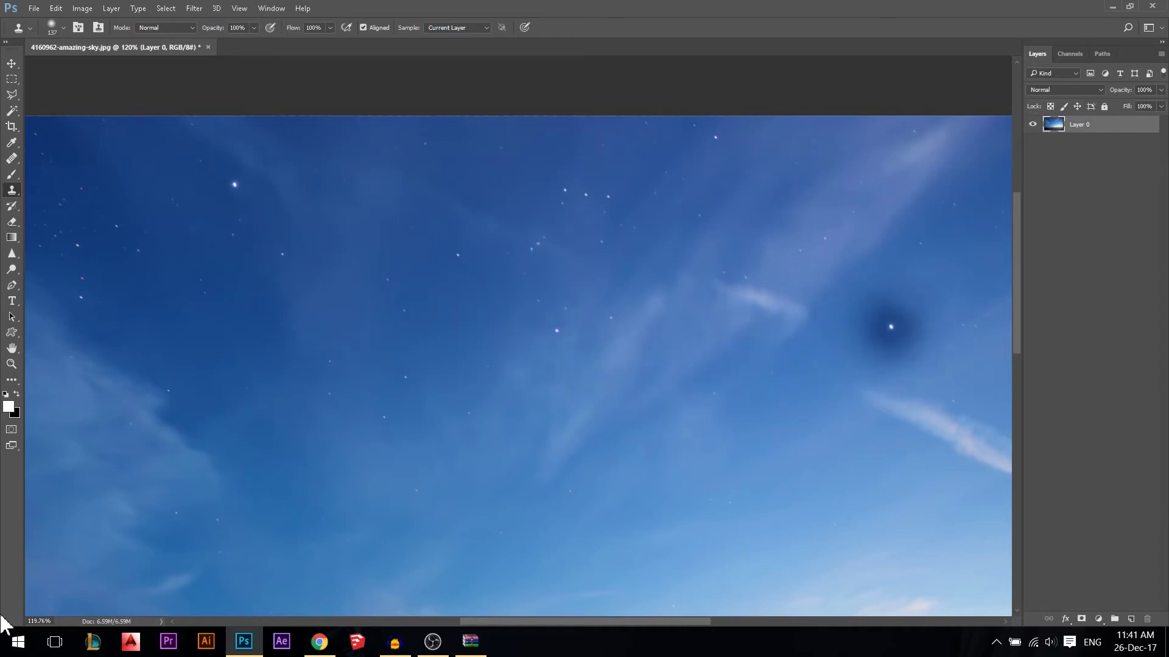
Try another clone stamp near the middle of the sky and undo it.
key("ctrl+0")
left_click(637, 323)
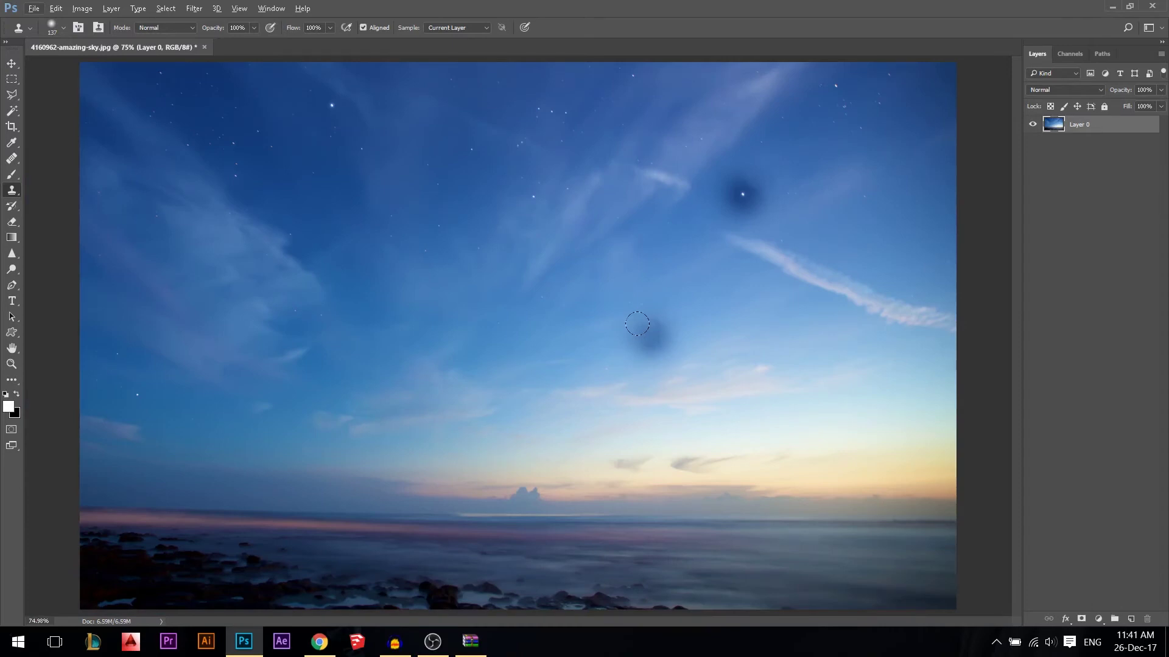
key("ctrl+z")
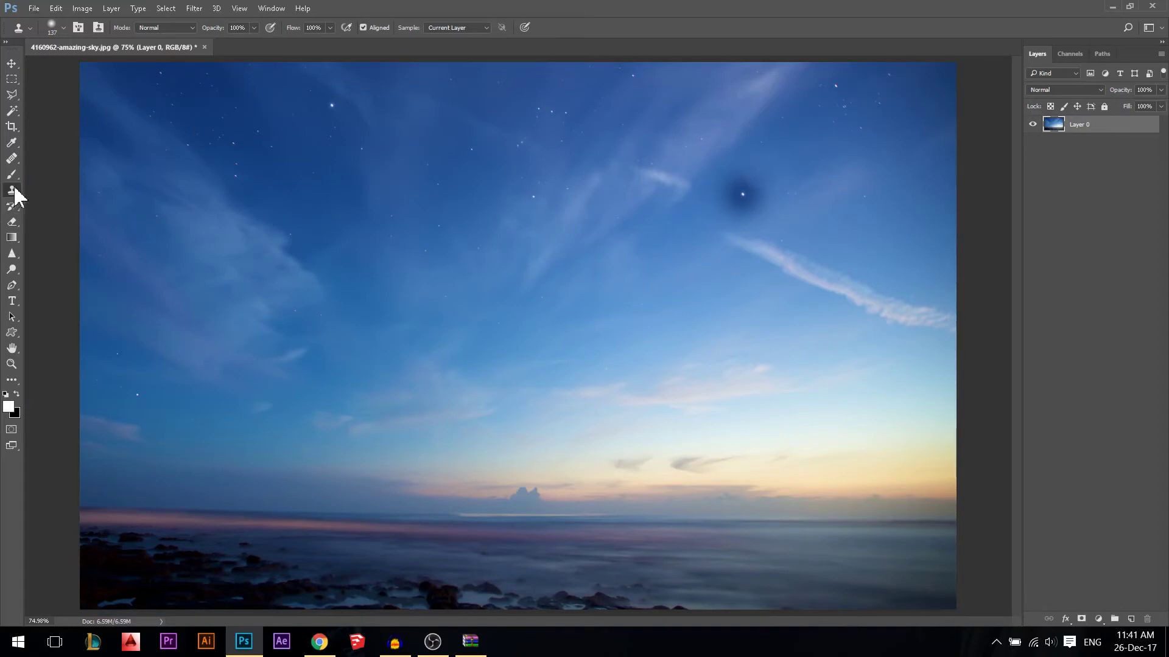
Give the Clone Stamp the 200 px logo brush, enlarge it, sample the rocky shoreline and stamp the logo in the middle of the sky.
right_click(506, 171)
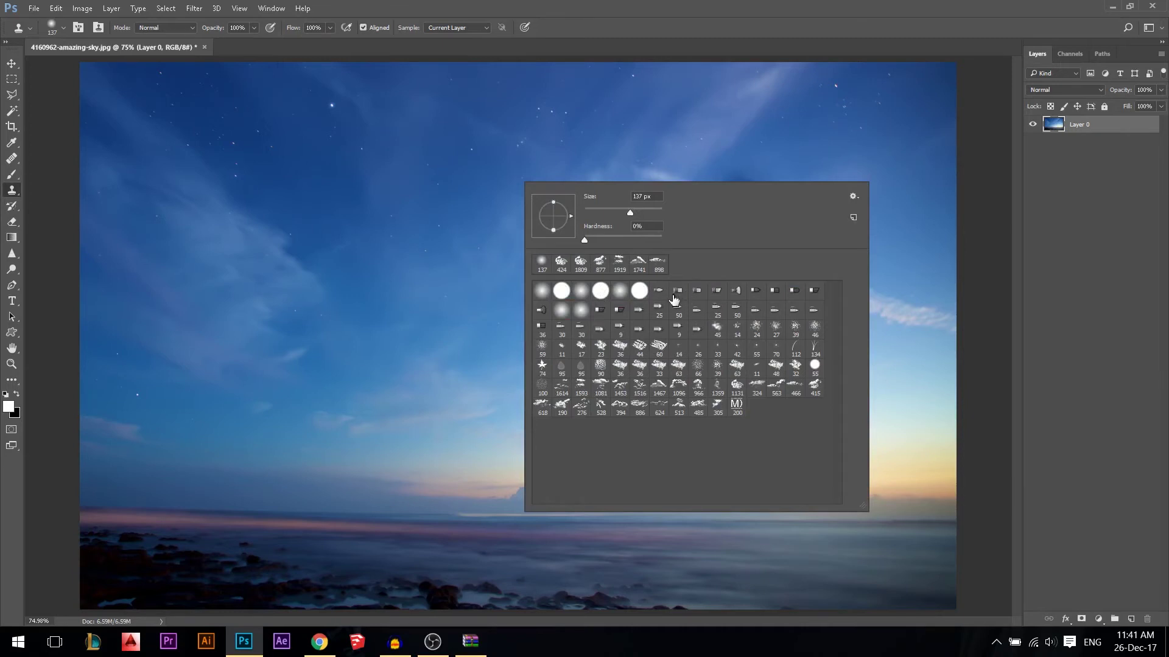
left_click(679, 406)
left_click(736, 406)
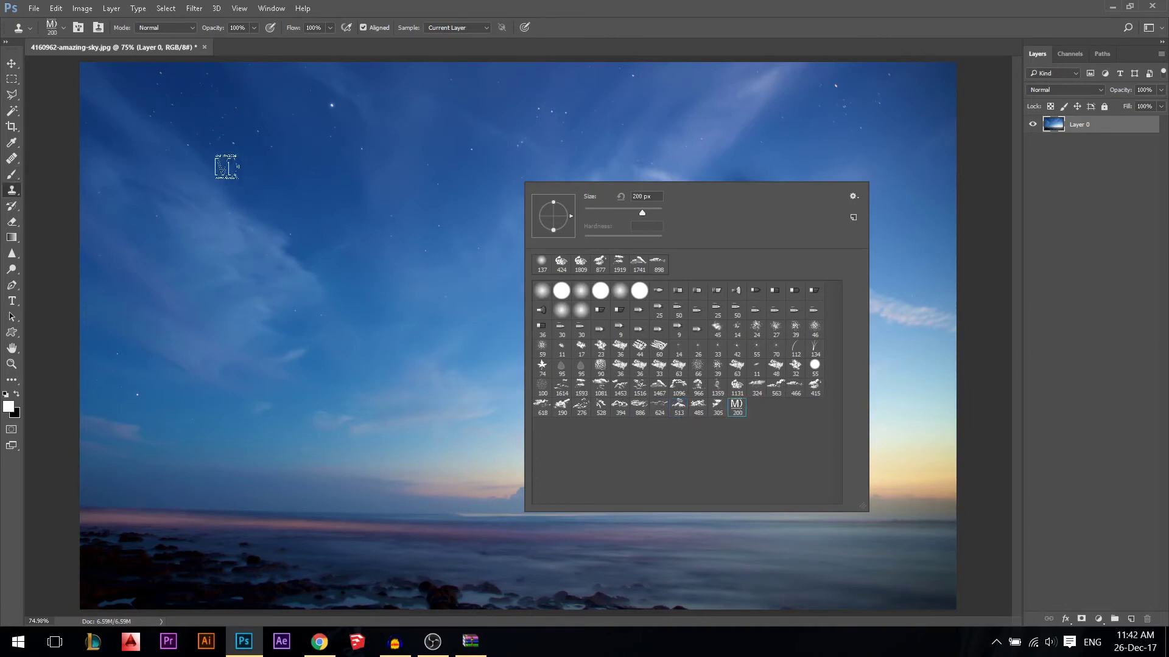
left_click(451, 222, "alt")
mouse_move(451, 223)
left_mouse_down()
mouse_move(418, 227)
mouse_move(524, 209)
mouse_move(475, 207)
left_mouse_up()
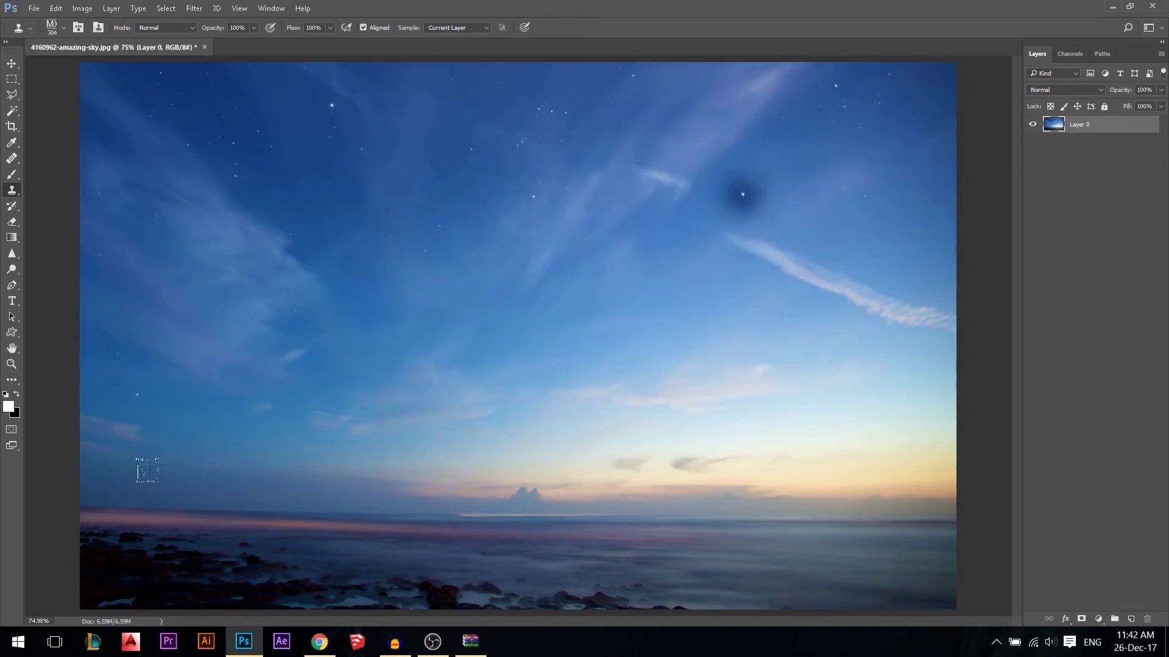
left_click(184, 530, "alt")
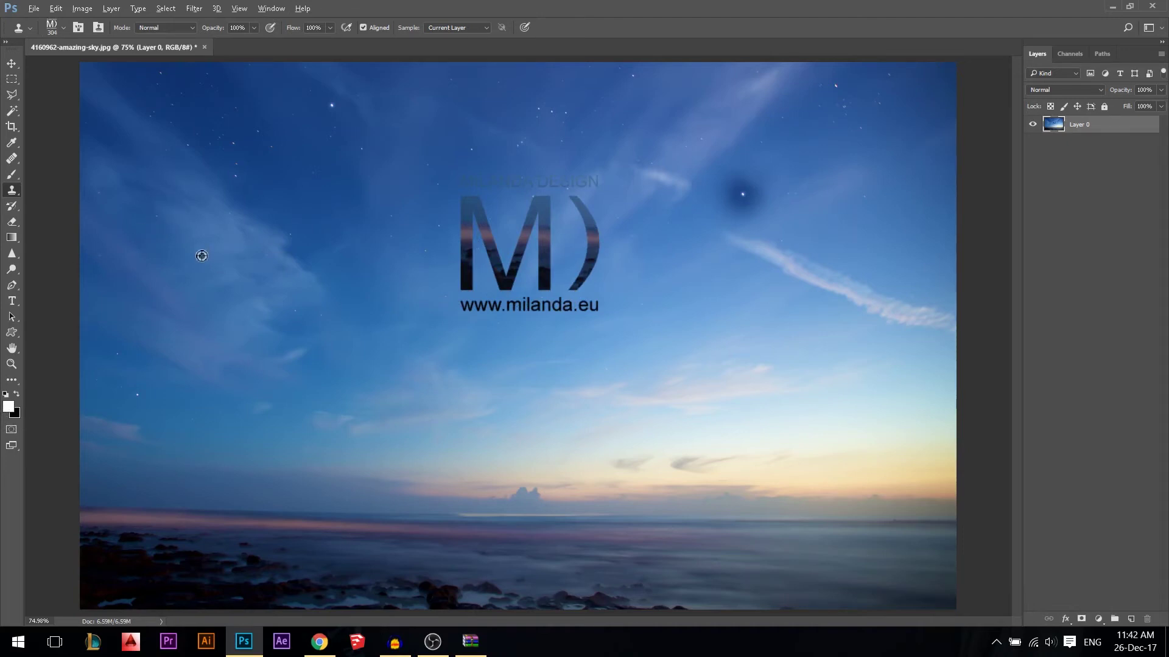
With the Clone Stamp's enlarged logo brush, sample the blue sky and stamp the logo over the sunset glow at the lower right of the photo.
left_click(201, 255, "alt")
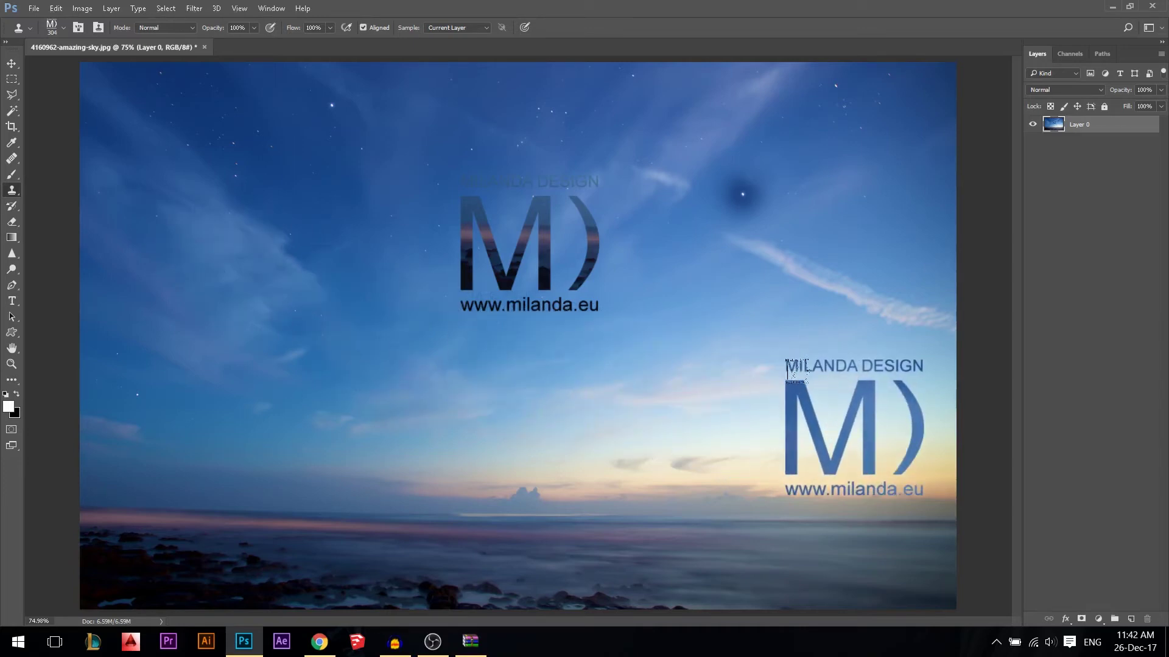
left_click(798, 371)
left_click(136, 195, "alt")
left_click(770, 358)
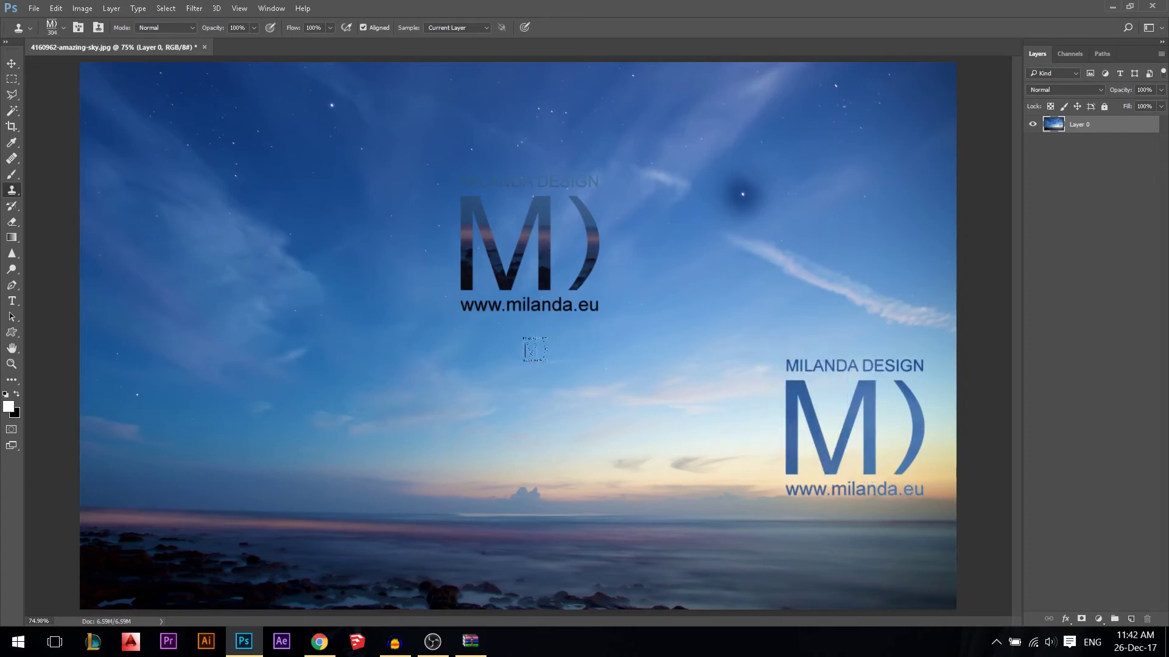
Try erasing broad strokes across the upper sky with the 97 px hard Eraser and undo them.
right_click(16, 187)
left_click(53, 187)
left_click(12, 222)
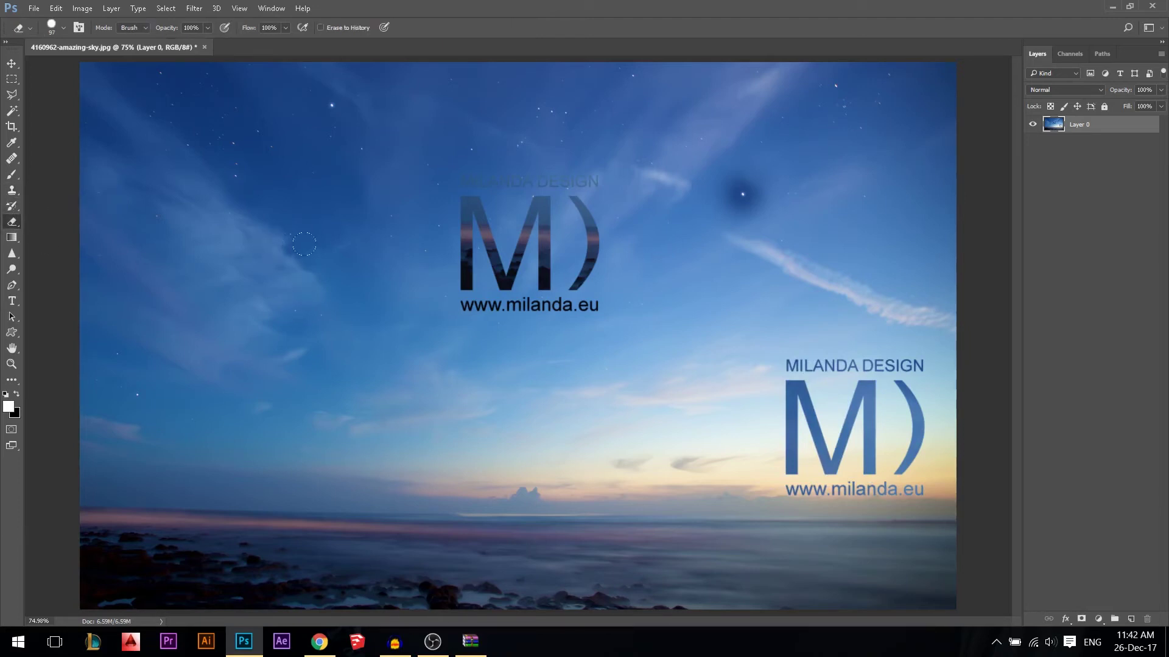
mouse_move(371, 111)
left_mouse_down()
mouse_move(207, 149)
mouse_move(669, 85)
mouse_move(774, 98)
left_mouse_up()
key("ctrl+z")
mouse_move(476, 119)
left_mouse_down()
mouse_move(517, 85)
mouse_move(207, 143)
left_mouse_up()
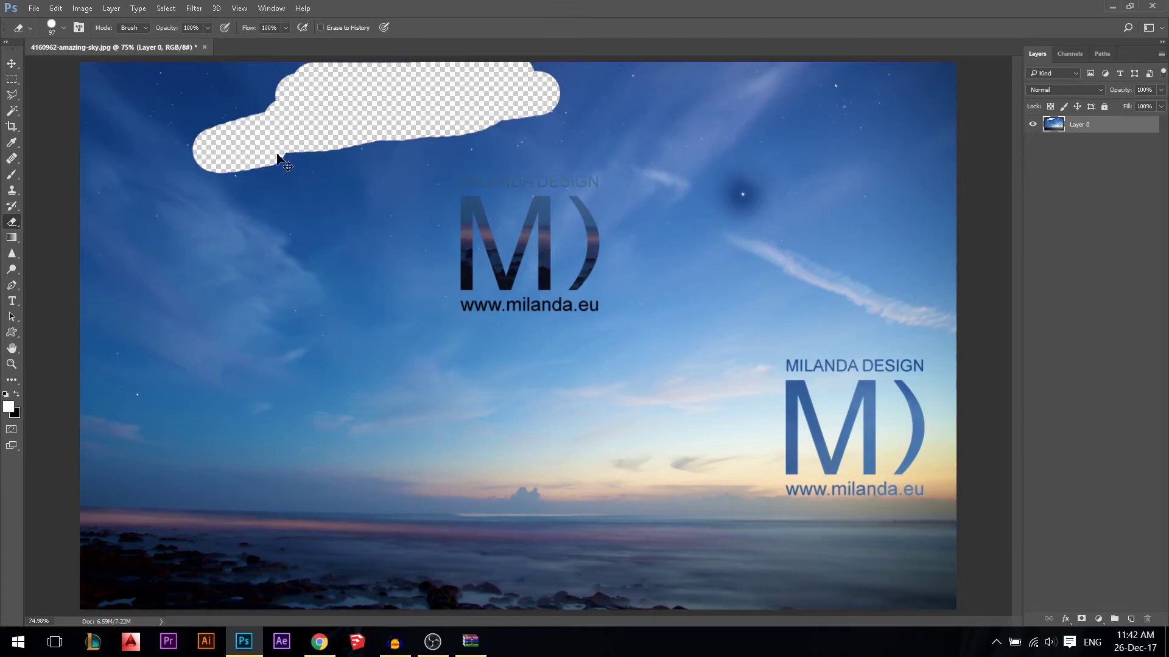
key("ctrl+z")
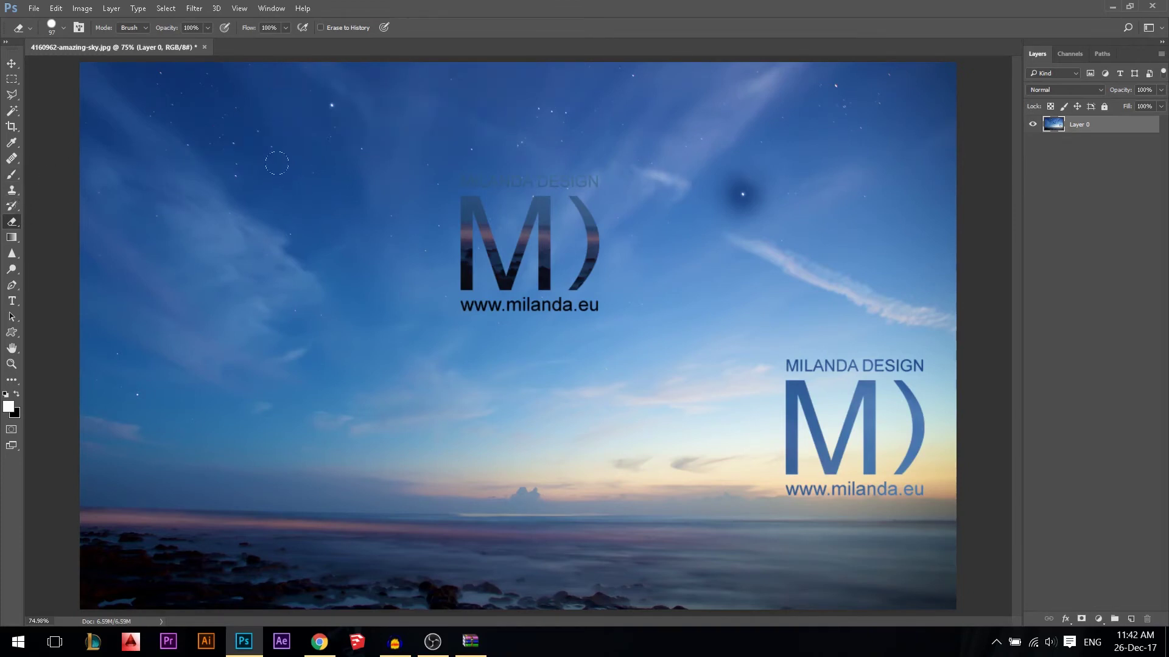
Try the Eraser on the upper sky at several different opacities, undoing each stroke.
left_click_drag(174, 34, 144, 33)
mouse_move(463, 102)
left_mouse_down()
mouse_move(286, 127)
mouse_move(309, 129)
left_mouse_up()
key("ctrl+z")
left_click_drag(173, 31, 141, 33)
mouse_move(451, 85)
left_mouse_down()
mouse_move(336, 128)
mouse_move(281, 114)
left_mouse_up()
key("ctrl+z")
left_click_drag(164, 33, 188, 32)
mouse_move(404, 88)
left_mouse_down()
mouse_move(355, 113)
mouse_move(426, 101)
left_mouse_up()
key("ctrl+z")
Set the Eraser's hardness to 0%, try a soft erase in the upper-left sky, undo it and enlarge the brush to 384 px.
right_click(271, 156)
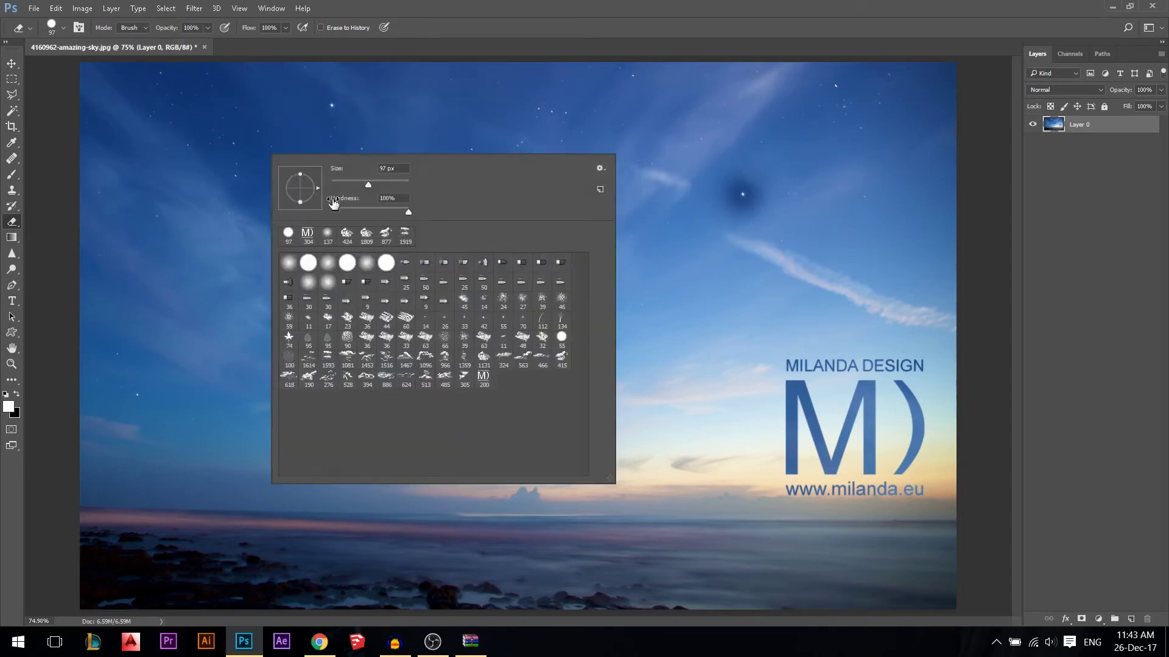
left_click_drag(394, 212, 332, 212)
mouse_move(259, 113)
left_mouse_down()
mouse_move(213, 137)
mouse_move(301, 91)
left_mouse_up()
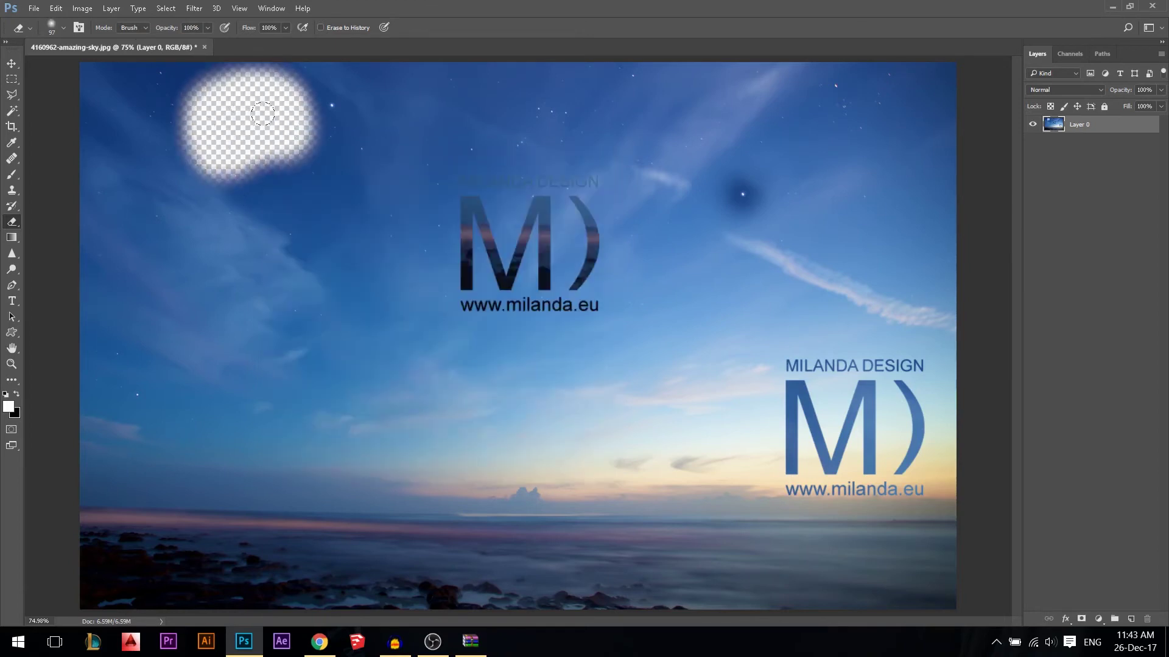
key("ctrl+z")
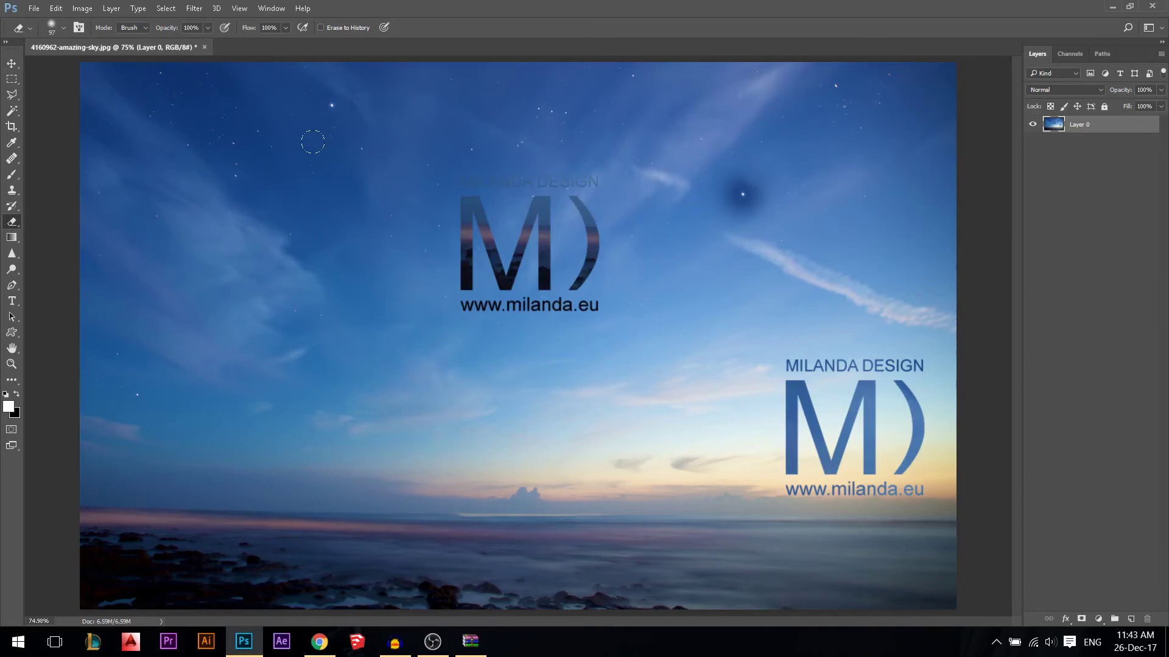
mouse_move(320, 199)
left_mouse_down()
mouse_move(245, 190)
mouse_move(329, 188)
mouse_move(308, 183)
mouse_move(327, 164)
left_mouse_up()
Give the Eraser the 485 px cloud brush and erase five cloud shapes across the upper sky.
right_click(321, 180)
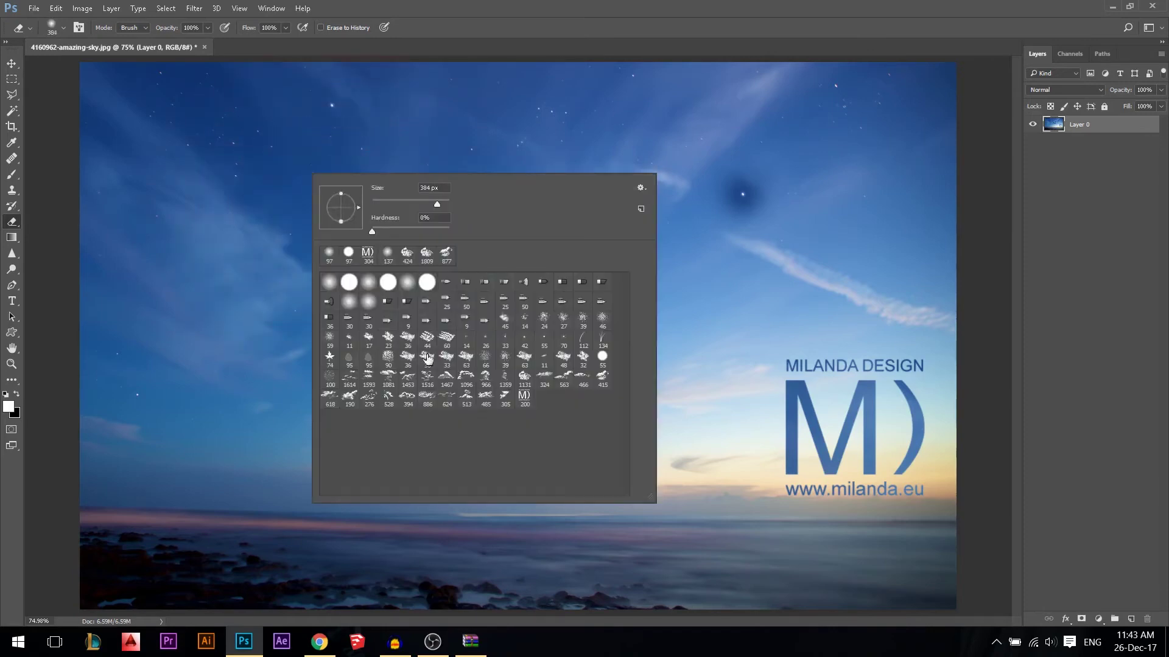
left_click(487, 398)
left_click(133, 95)
left_click(286, 105)
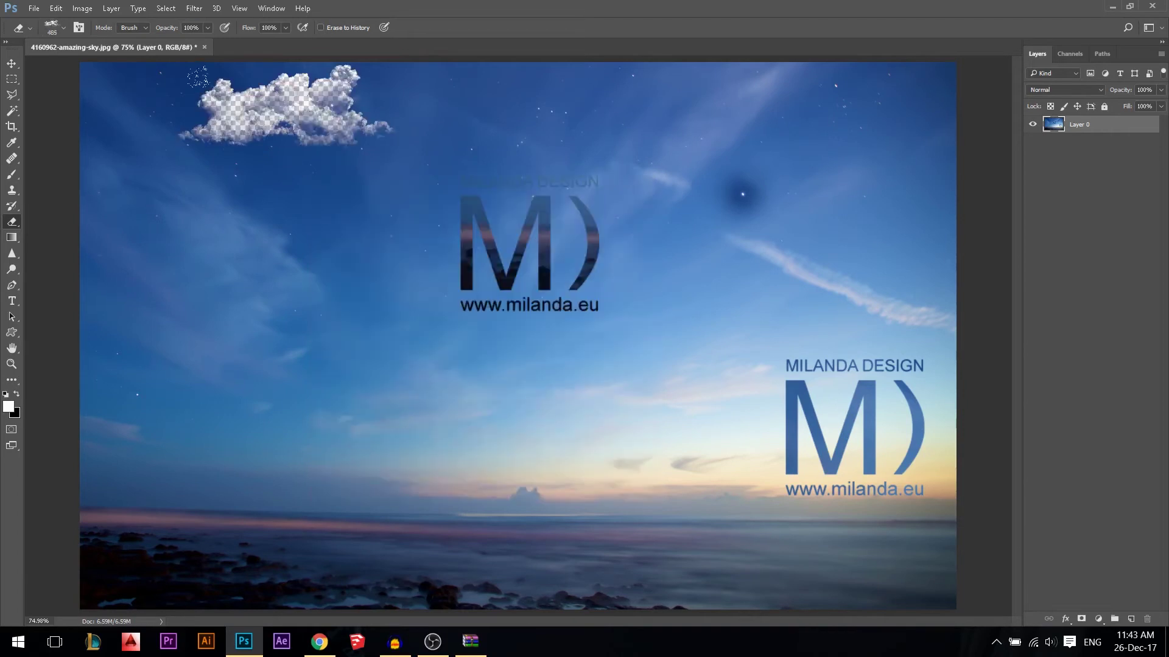
left_click(521, 138)
left_click(349, 199)
left_click(745, 114)
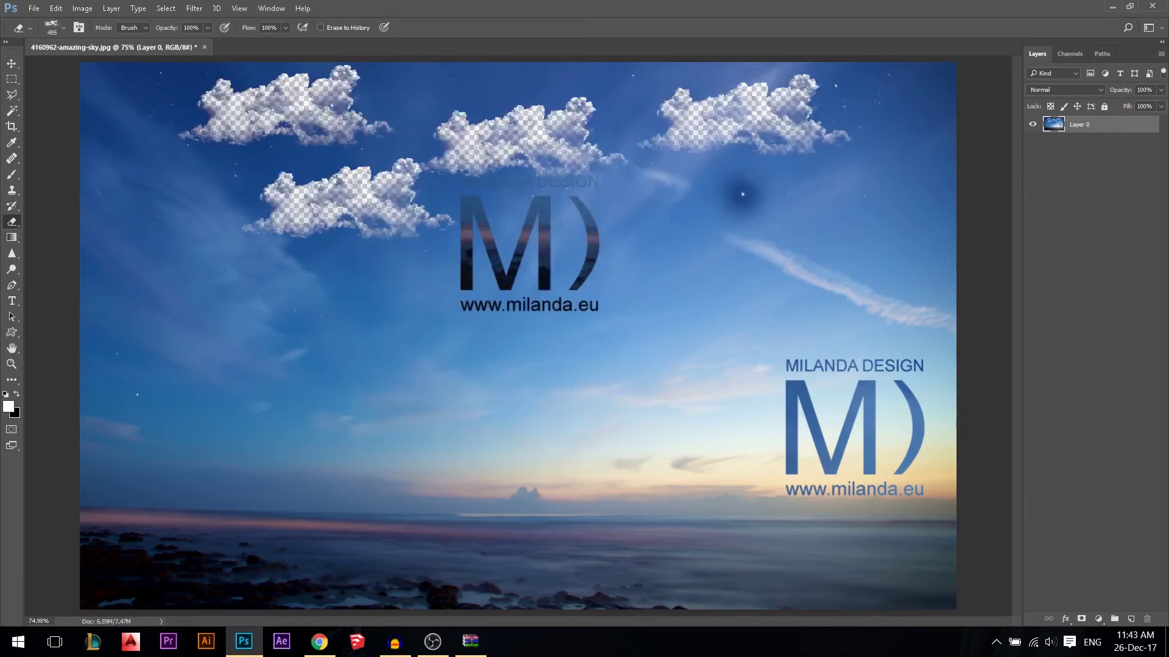
left_click(743, 194)
Give the Eraser the 200 px logo brush and erase the logo shape out of the left side of the sky.
right_click(597, 298)
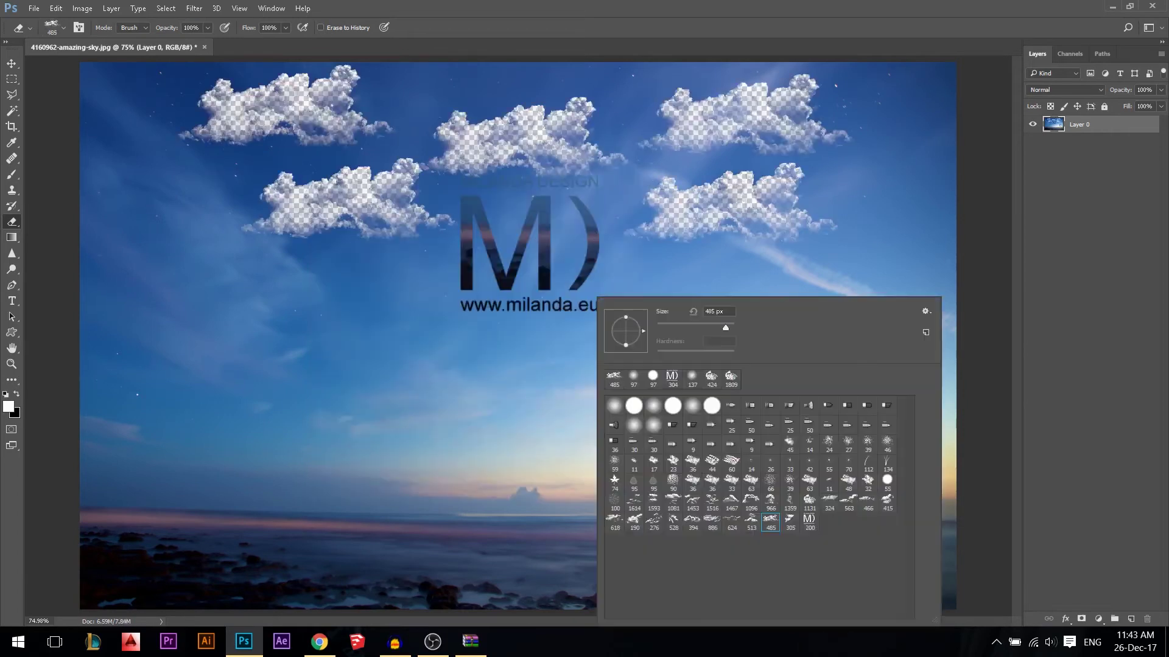
left_click(809, 522)
key("Return")
left_click(196, 316)
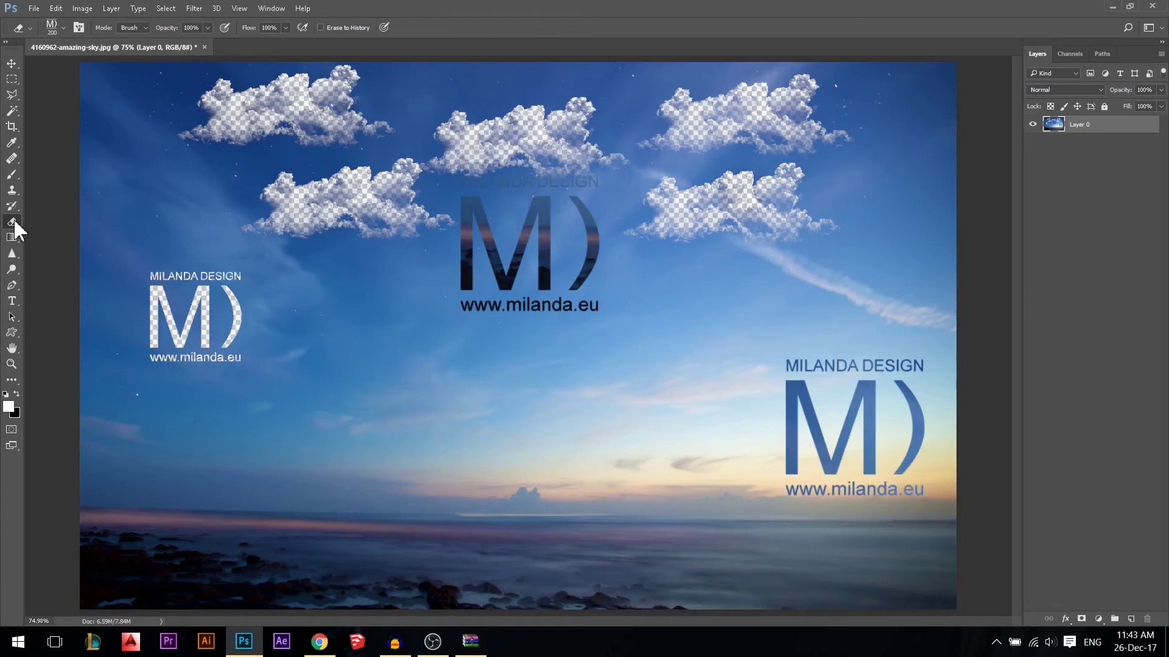
Switch to the Blur Tool and reduce its brush to 97 px over the small cloud on the horizon.
left_click(12, 255)
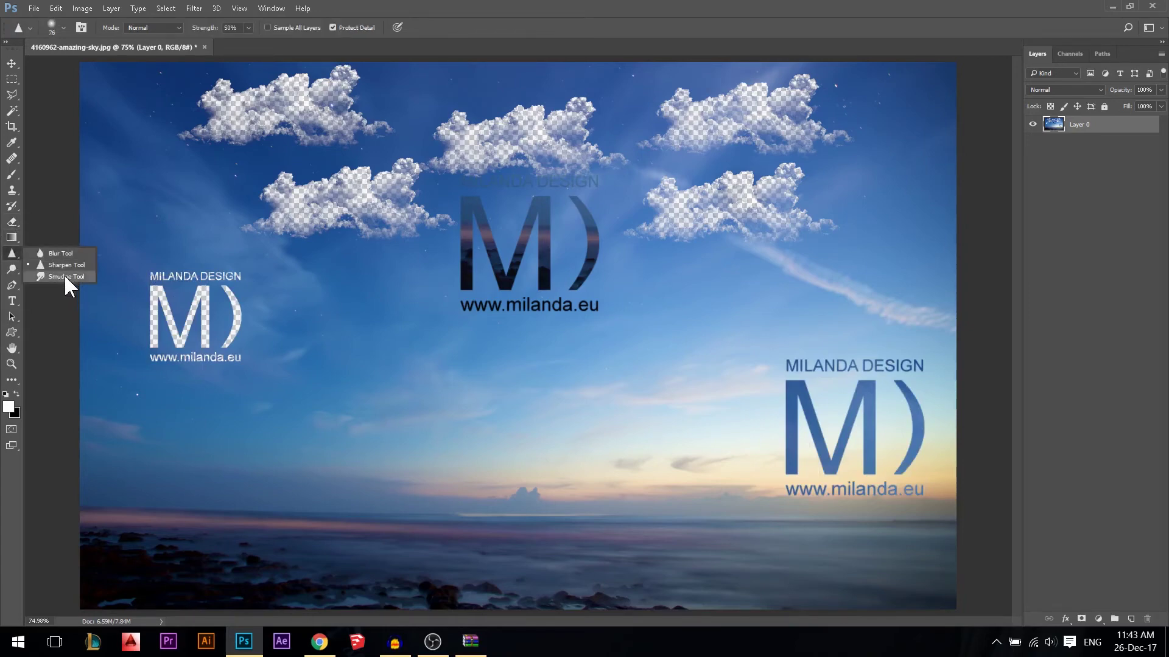
left_click(70, 261)
left_click(12, 254)
left_click(52, 253)
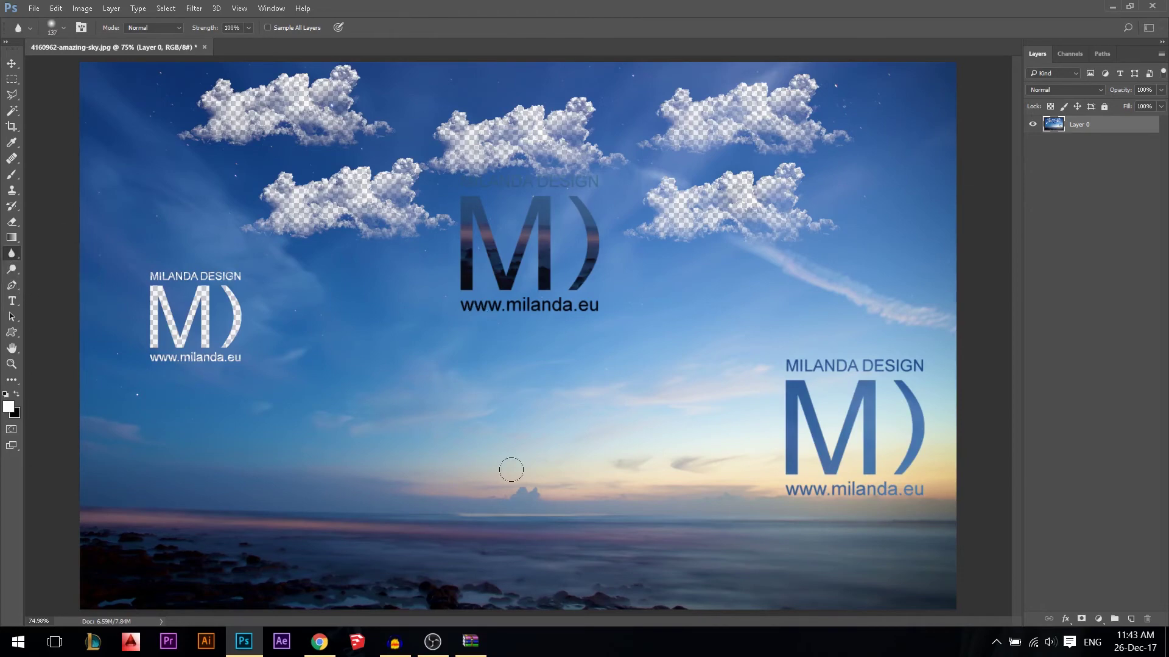
scroll(511, 470, "up", 5)
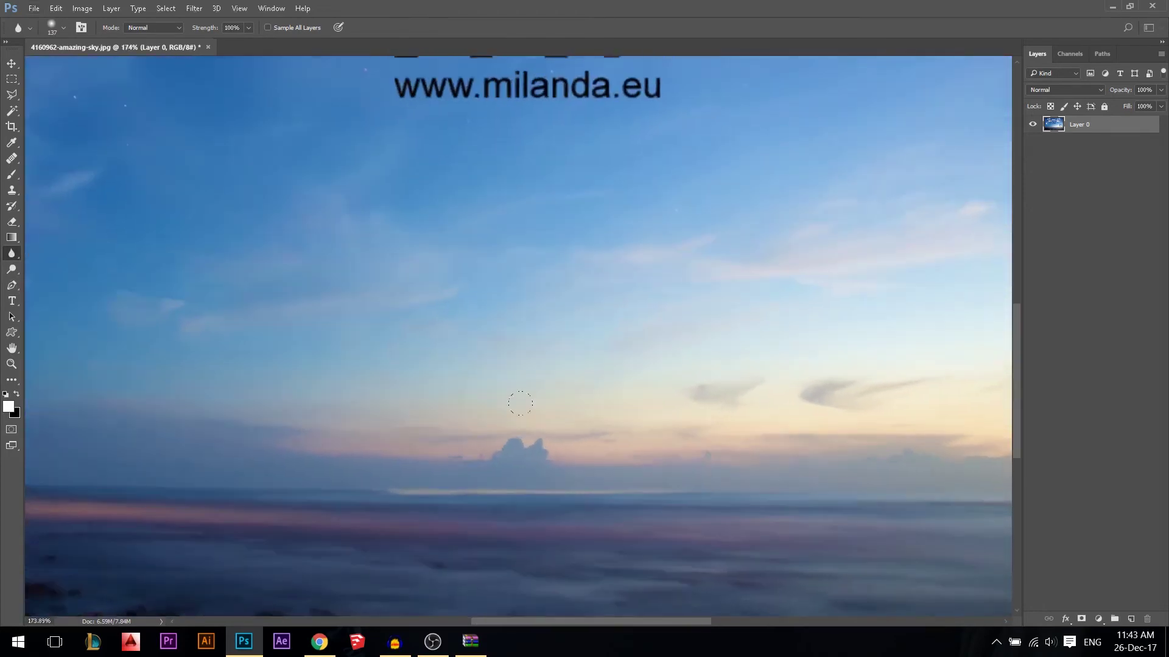
scroll(520, 404, "up", 4)
left_click_drag(540, 427, 505, 424)
Choose the hard round 97 px brush, keep the strength at 100% and blur the small cloud on the horizon.
right_click(455, 264)
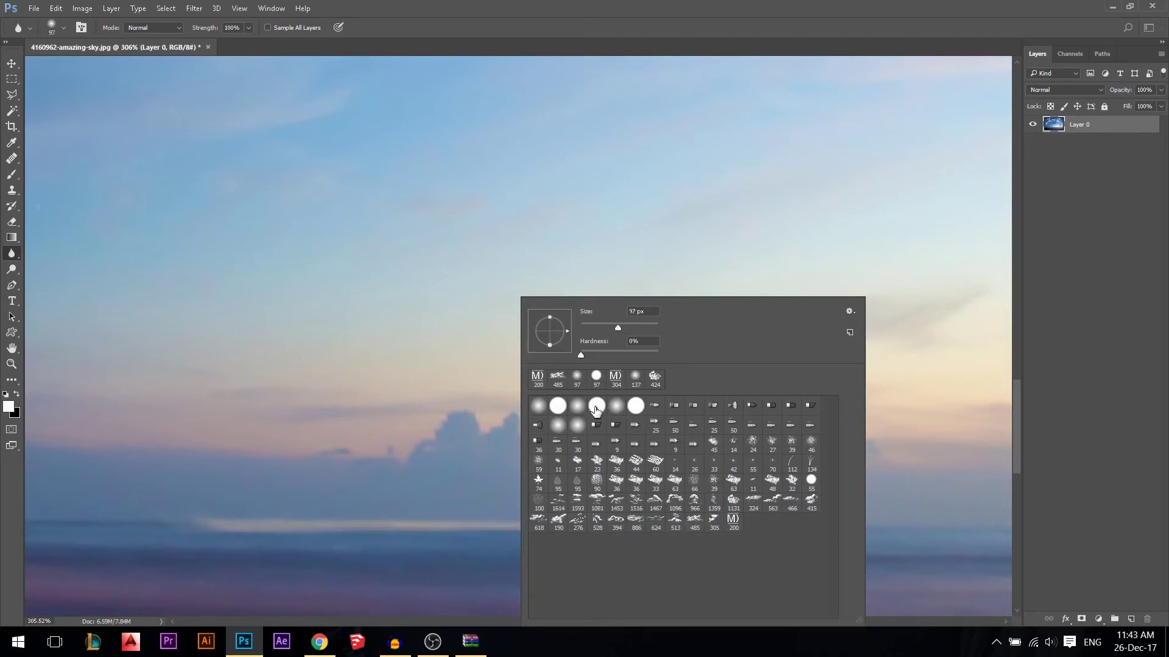
left_click(597, 410)
left_click_drag(200, 27, 238, 30)
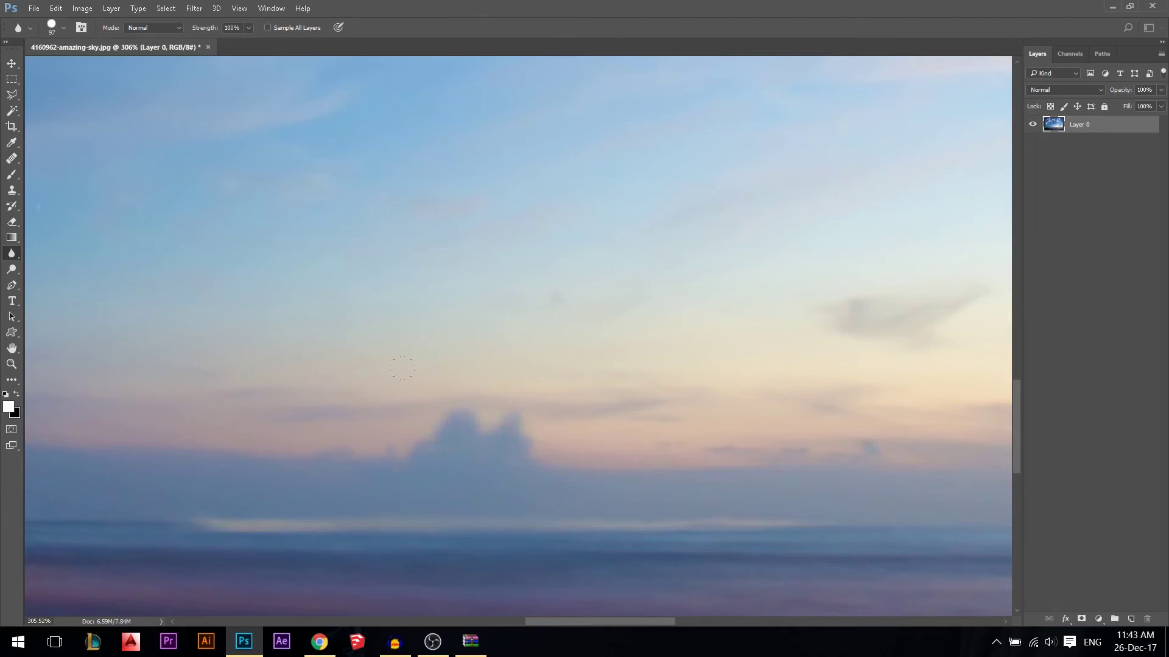
Give the Blur Tool the 200 px logo brush and apply it near the horizon.
right_click(632, 252)
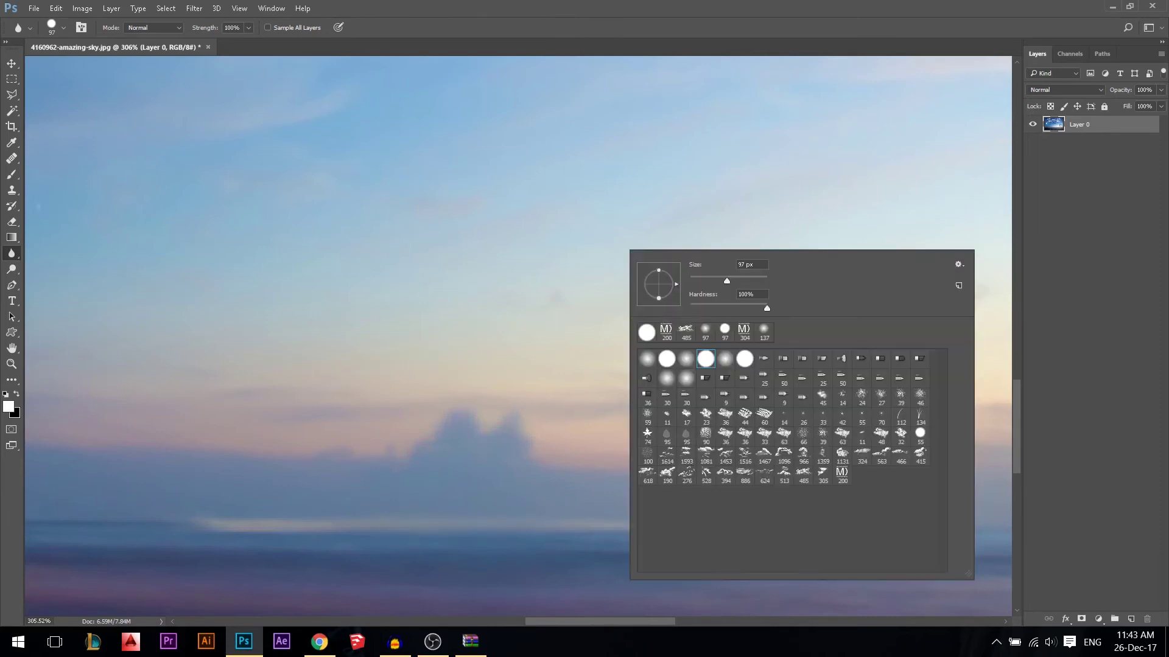
left_click(803, 475)
left_click(842, 475)
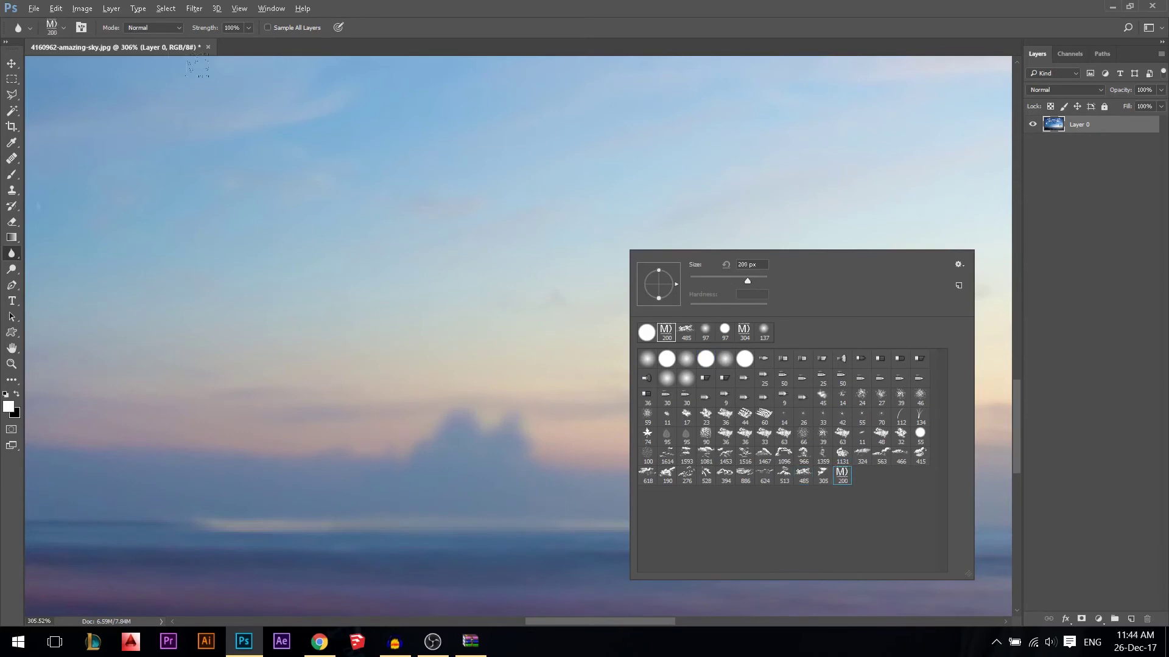
scroll(300, 135, "down", 4)
left_click(363, 347)
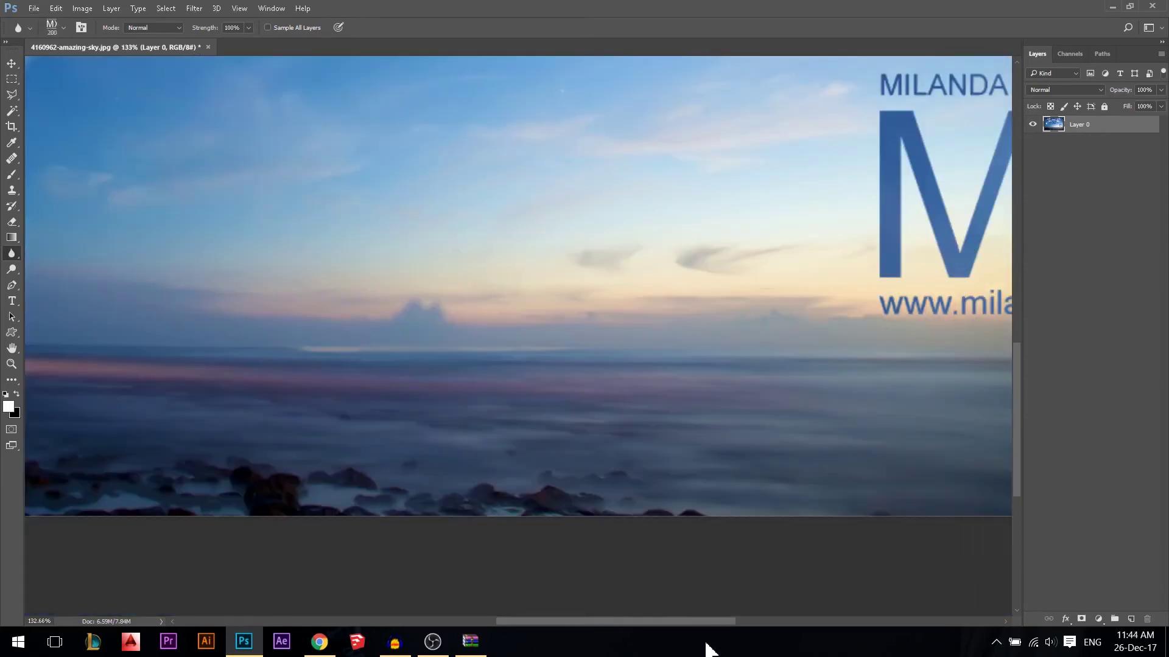
scroll(392, 420, "up", 2)
scroll(578, 405, "down", 1)
scroll(554, 342, "down", 2)
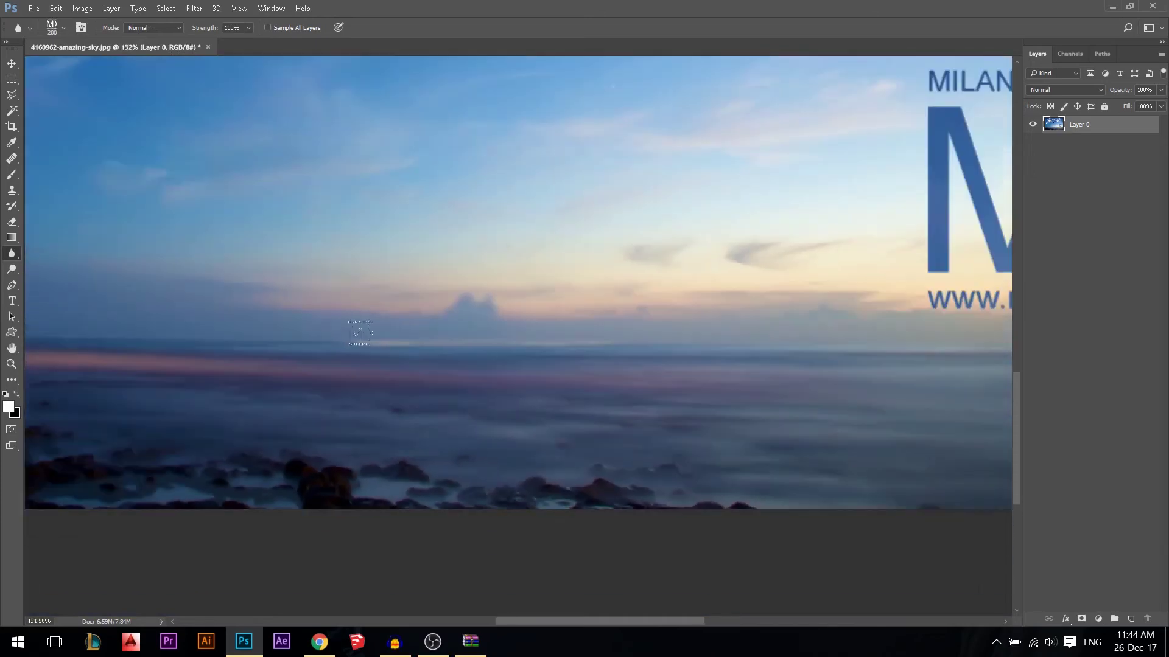
scroll(233, 195, "up", 1)
scroll(595, 318, "down", 4)
scroll(529, 311, "up", 2)
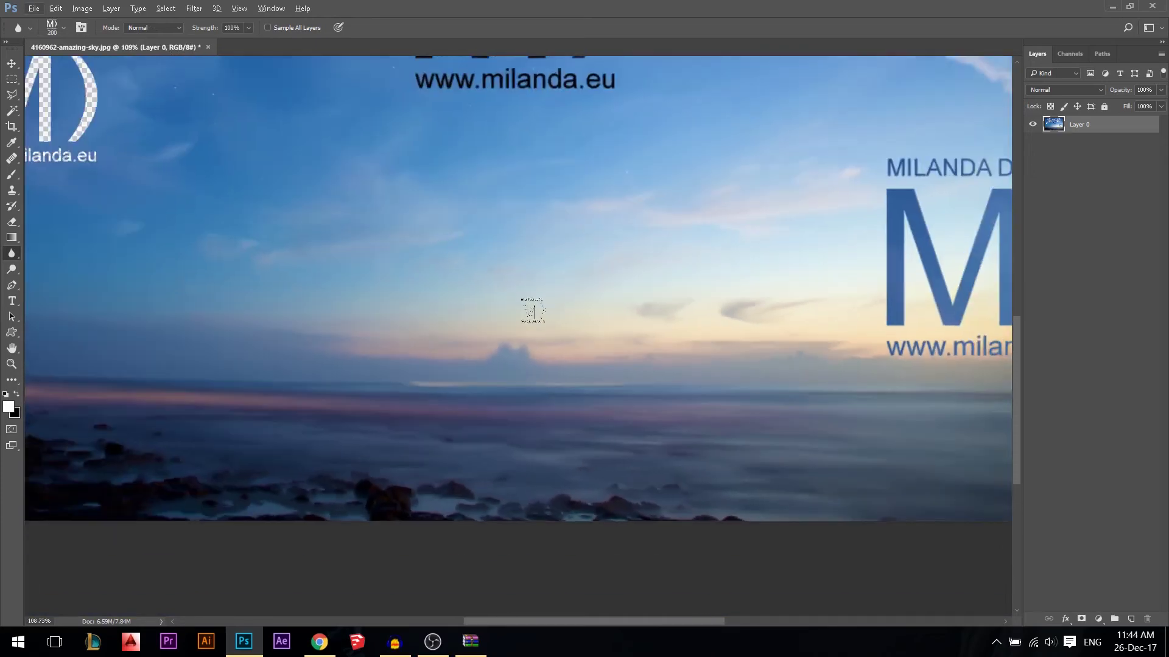
Switch to the Sharpen Tool with a 108 px hard round brush and set its strength to 100%.
right_click(19, 253)
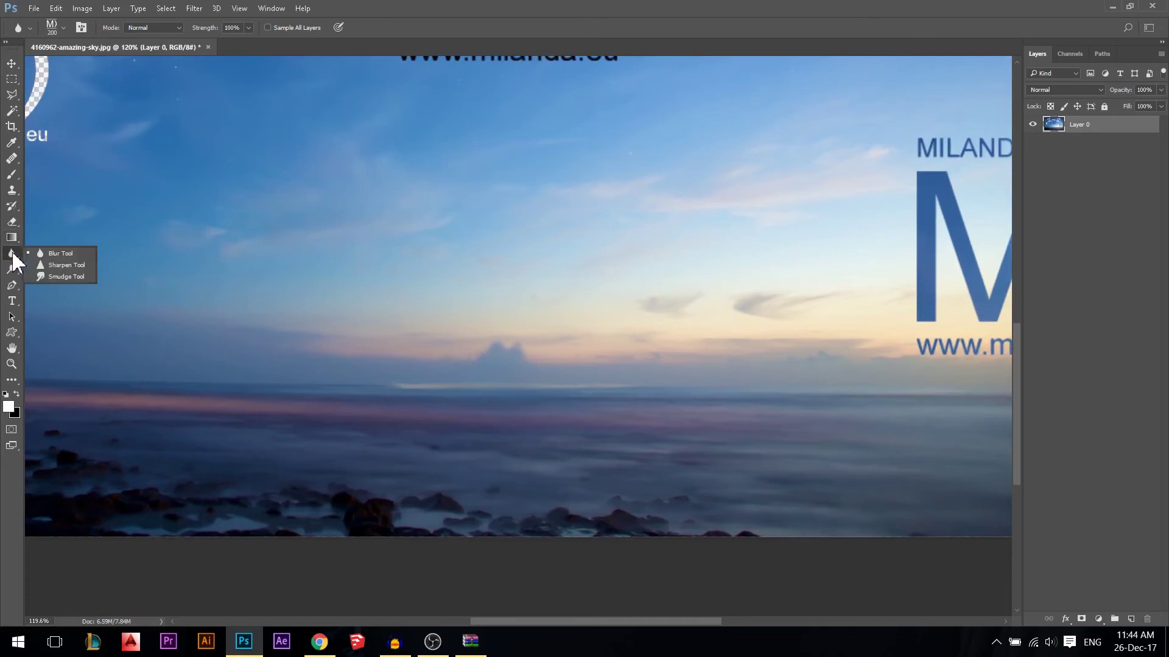
left_click(45, 262)
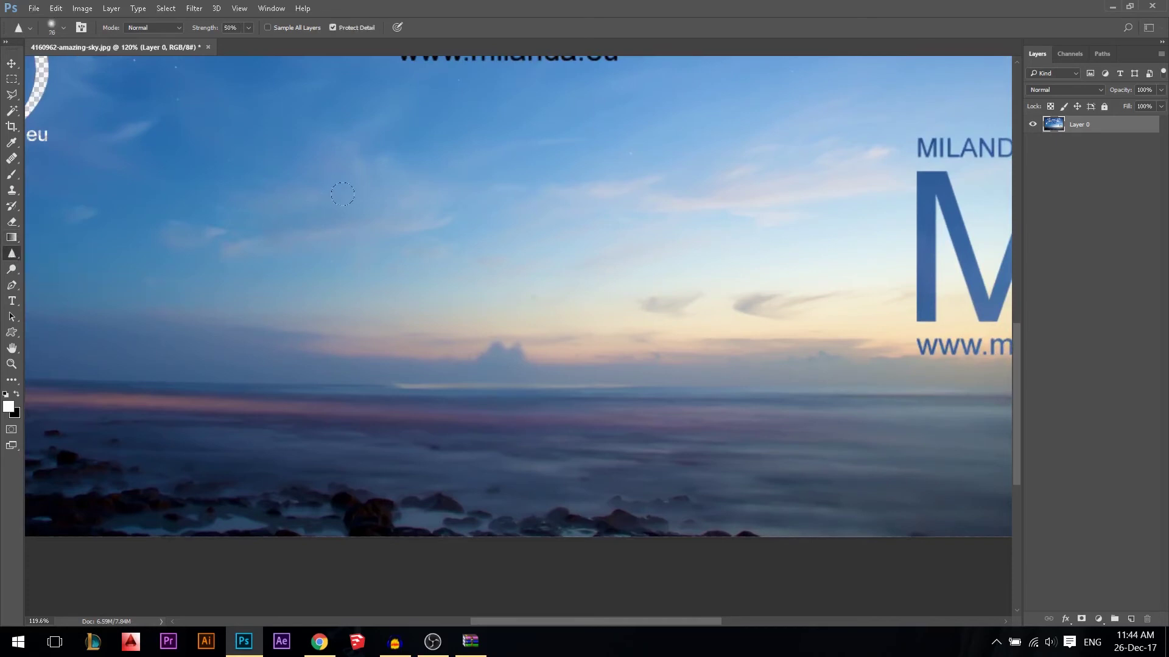
right_click(358, 202)
left_click(395, 312)
left_click_drag(207, 380, 214, 379)
scroll(222, 341, "down", 2)
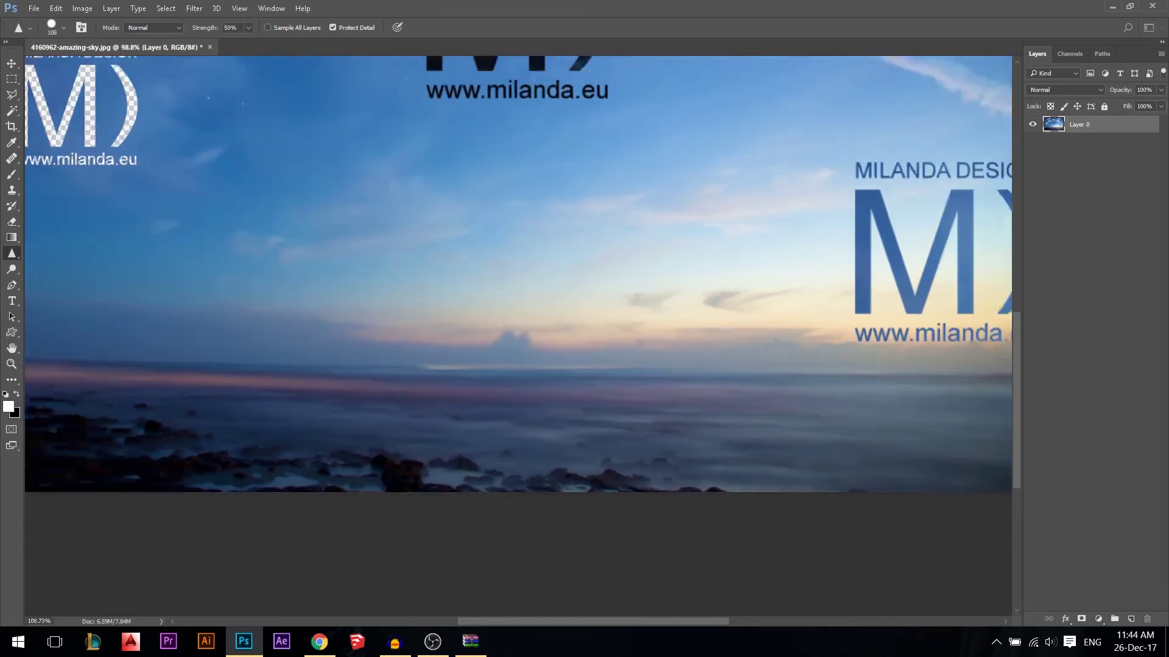
scroll(194, 305, "up", 3)
scroll(258, 258, "up", 3)
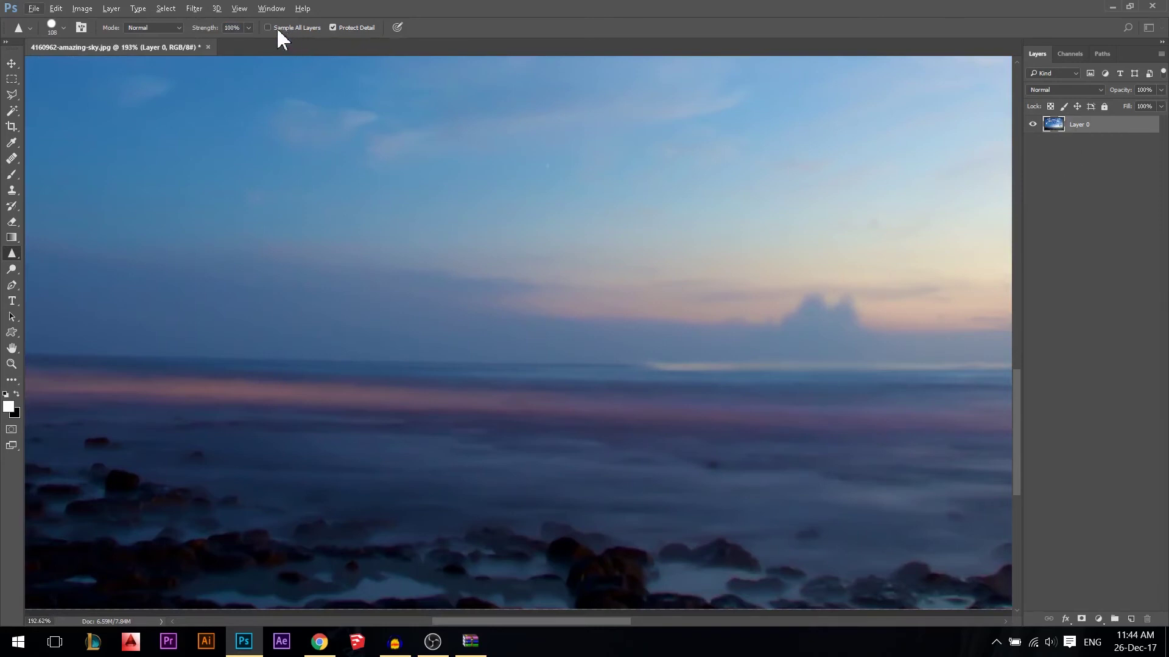
Reduce the Sharpen brush to 40 px over the shoreline rocks.
scroll(426, 256, "down", 4)
scroll(273, 450, "up", 8)
scroll(579, 439, "down", 4)
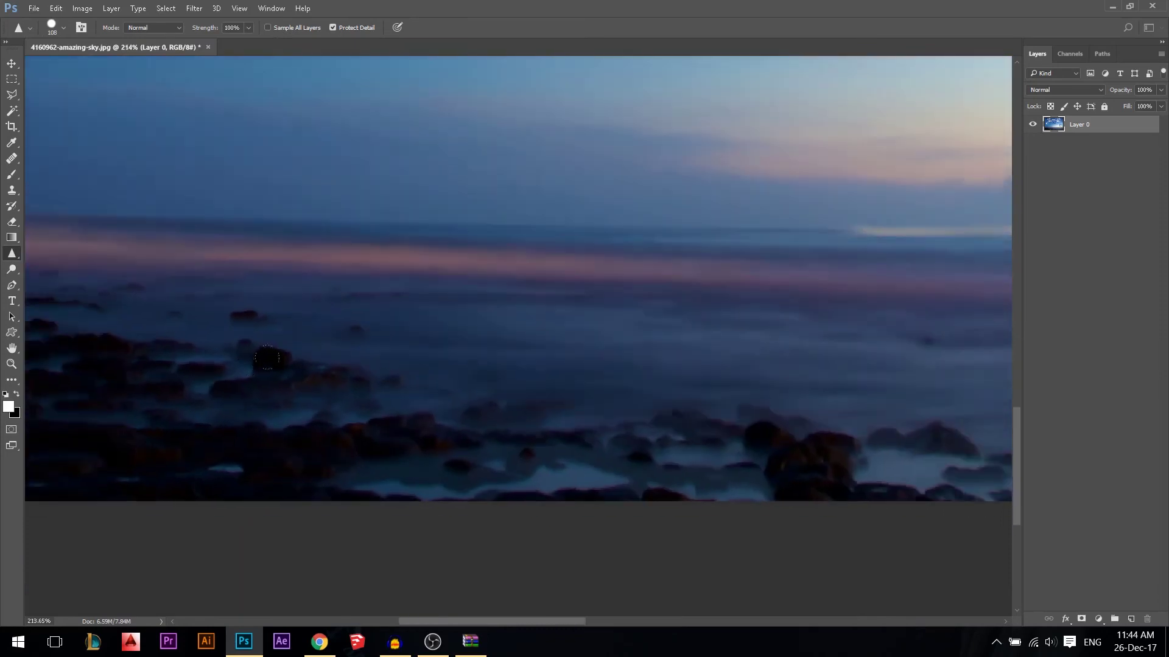
scroll(724, 413, "up", 4)
scroll(739, 360, "up", 3)
scroll(426, 398, "down", 2)
left_click_drag(443, 396, 372, 397)
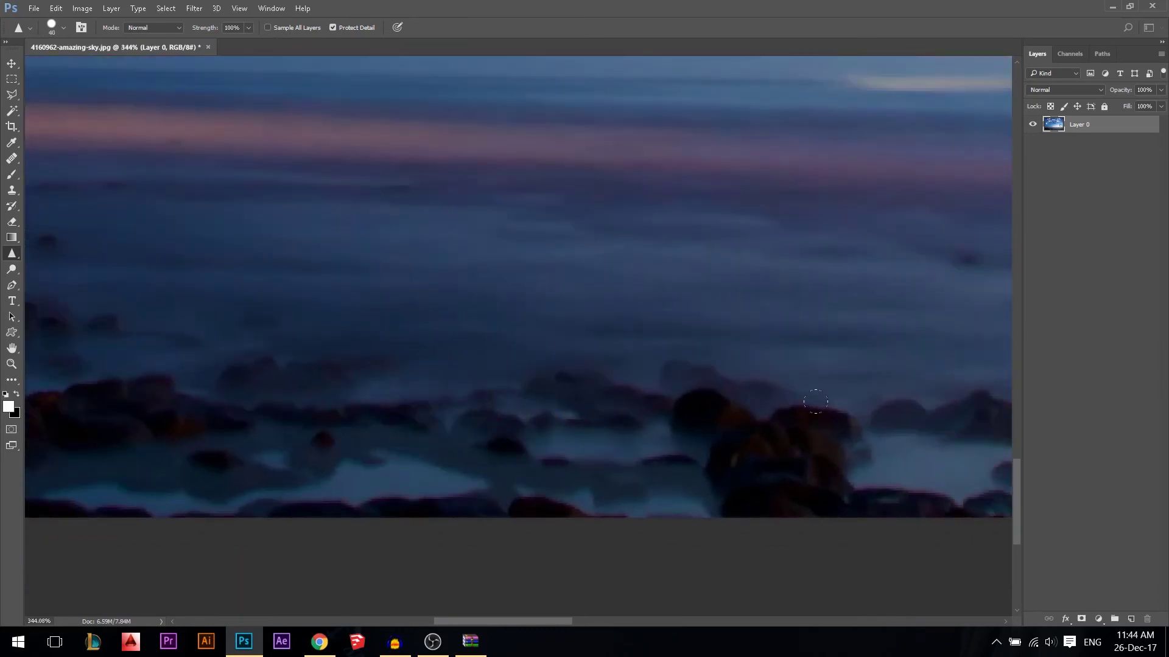
Try sharpening the shoreline rocks and the water above them at full strength, and undo it.
mouse_move(811, 401)
left_mouse_down()
mouse_move(864, 429)
mouse_move(645, 457)
mouse_move(791, 462)
mouse_move(547, 396)
left_mouse_up()
mouse_move(344, 286)
left_mouse_down()
mouse_move(676, 329)
mouse_move(292, 274)
mouse_move(730, 231)
mouse_move(437, 133)
mouse_move(919, 192)
mouse_move(481, 240)
left_mouse_up()
scroll(681, 350, "down", 5)
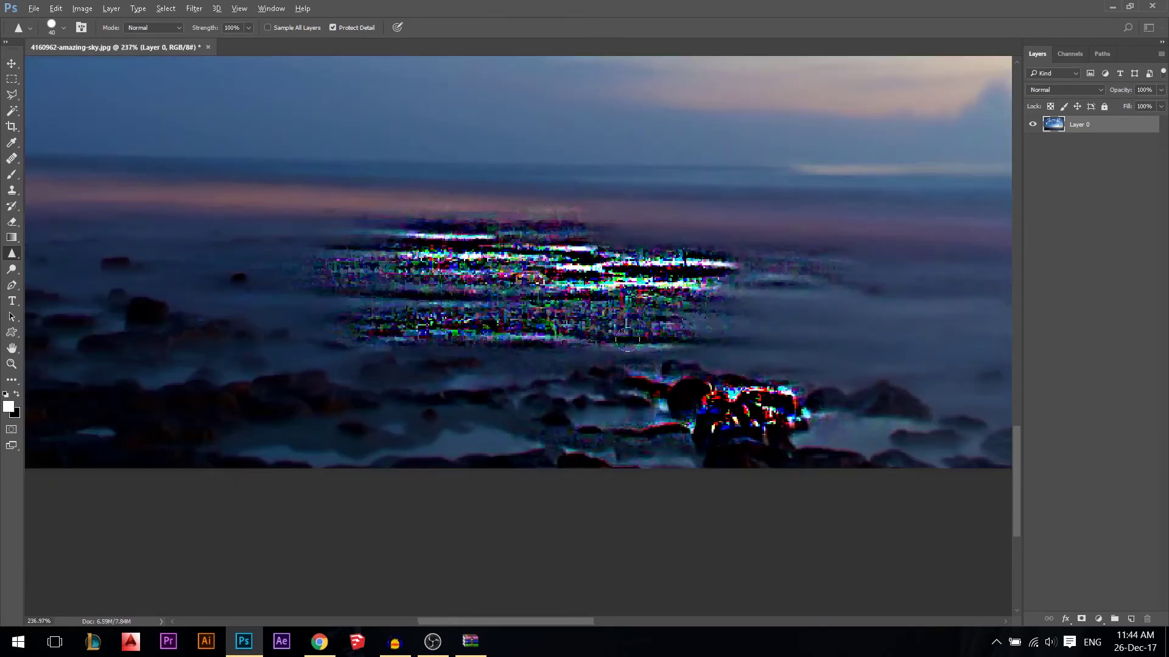
key("ctrl+z")
Lower the Sharpen strength to 42% and sharpen the large rocks and the shoreline to their right.
scroll(532, 347, "up", 3)
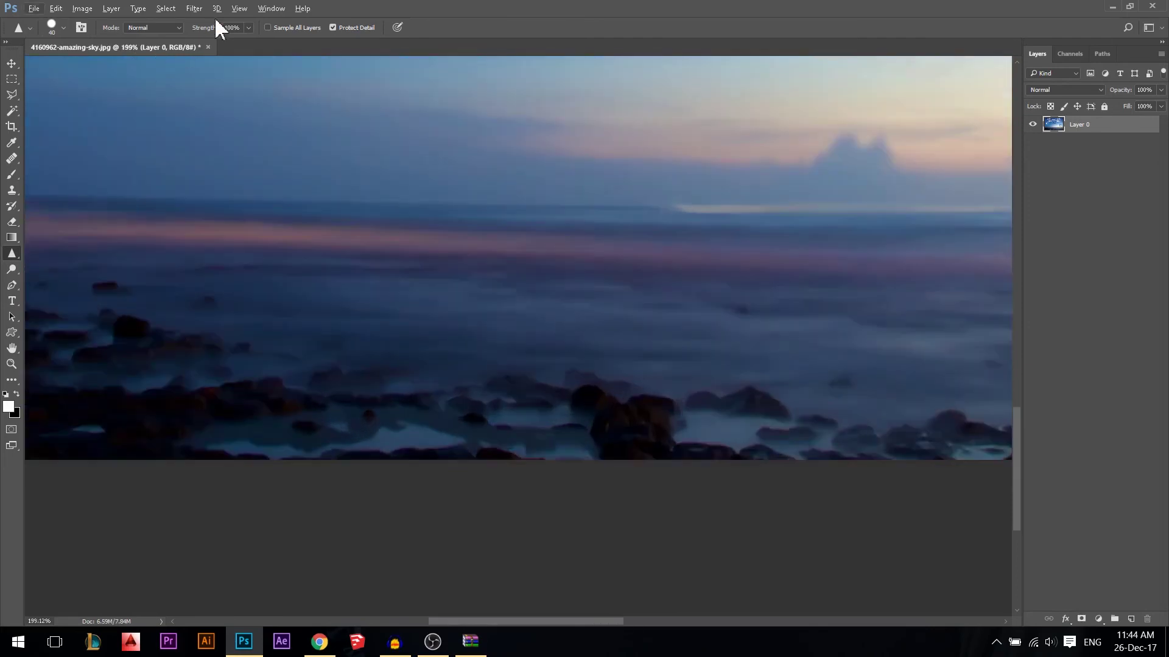
left_click_drag(218, 27, 167, 32)
left_click_drag(196, 28, 217, 34)
mouse_move(762, 388)
left_mouse_down()
mouse_move(903, 414)
mouse_move(1053, 418)
left_mouse_up()
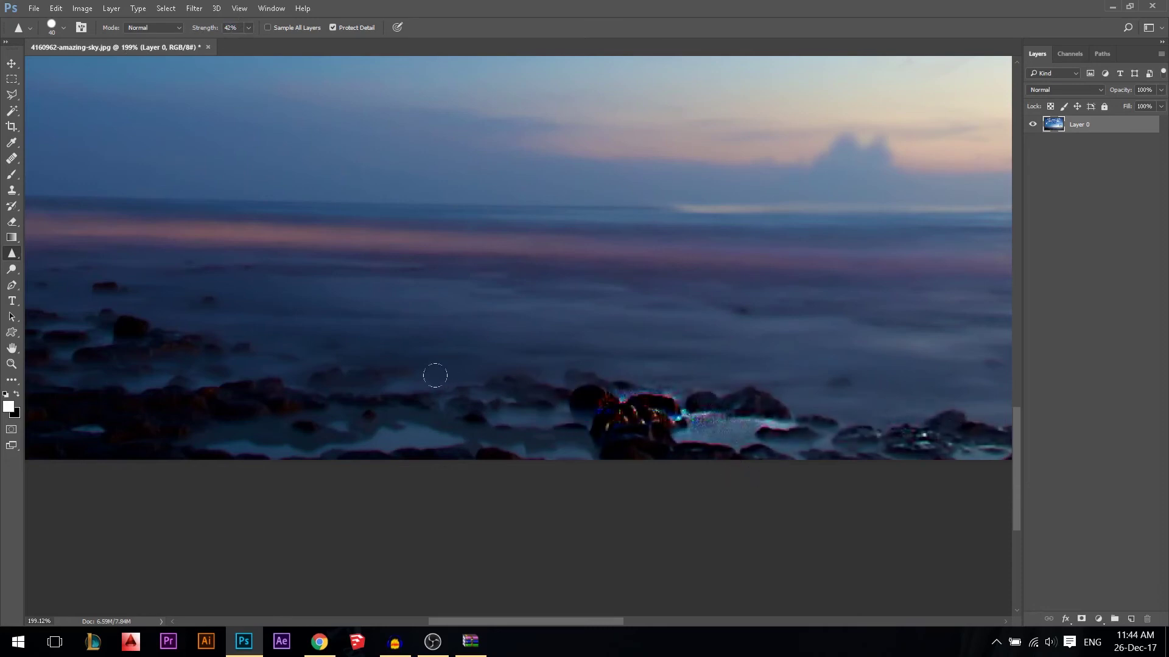
Select the 200 px logo brush preset for the Sharpen Tool.
key("ctrl+0")
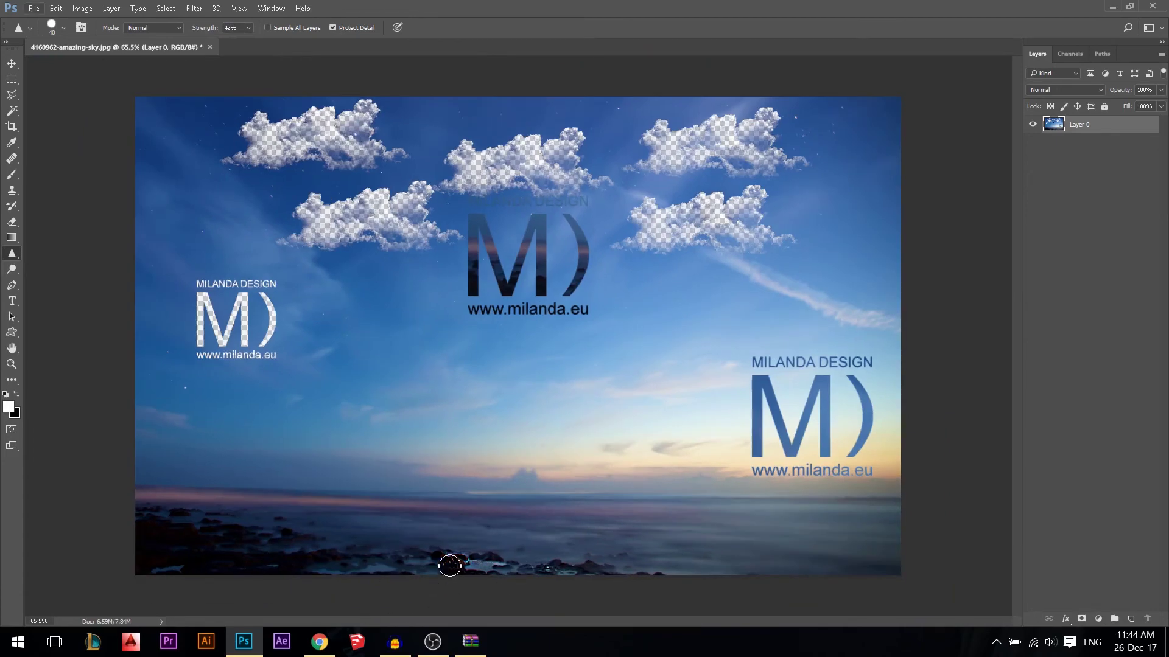
scroll(449, 566, "up", 5)
right_click(455, 279)
left_click(671, 507)
key("Return")
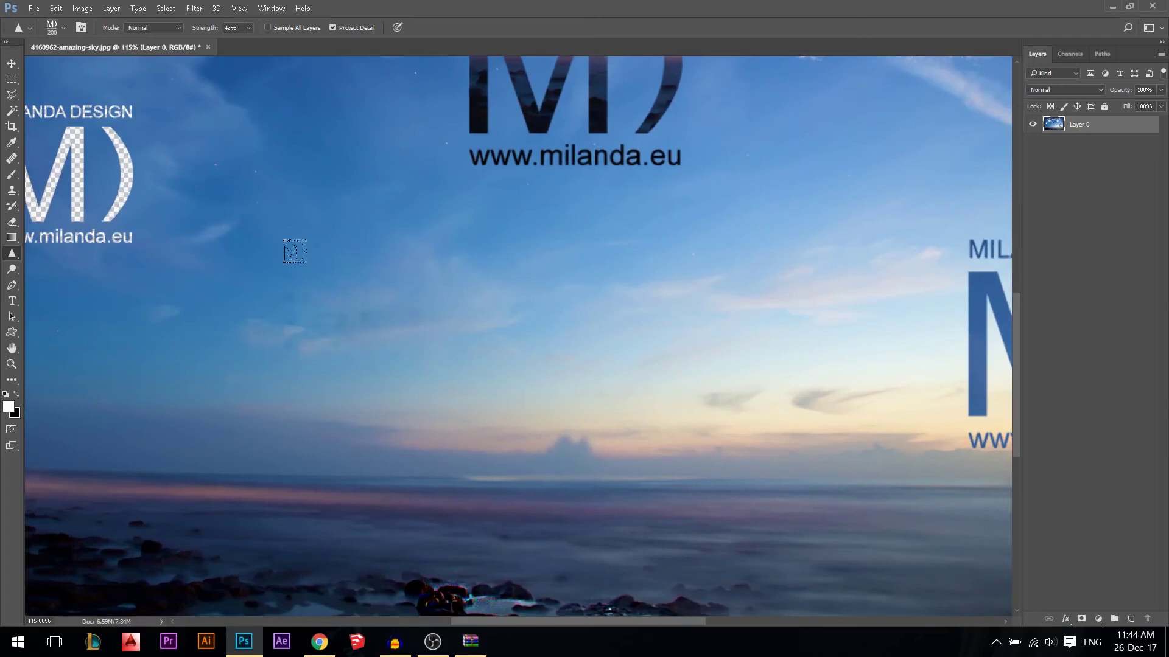
Set the Sharpen strength to 100%, enlarge the logo brush to 266 px and sharpen its shape into the sky above the sunset.
scroll(196, 385, "up", 3)
left_click_drag(198, 28, 285, 50)
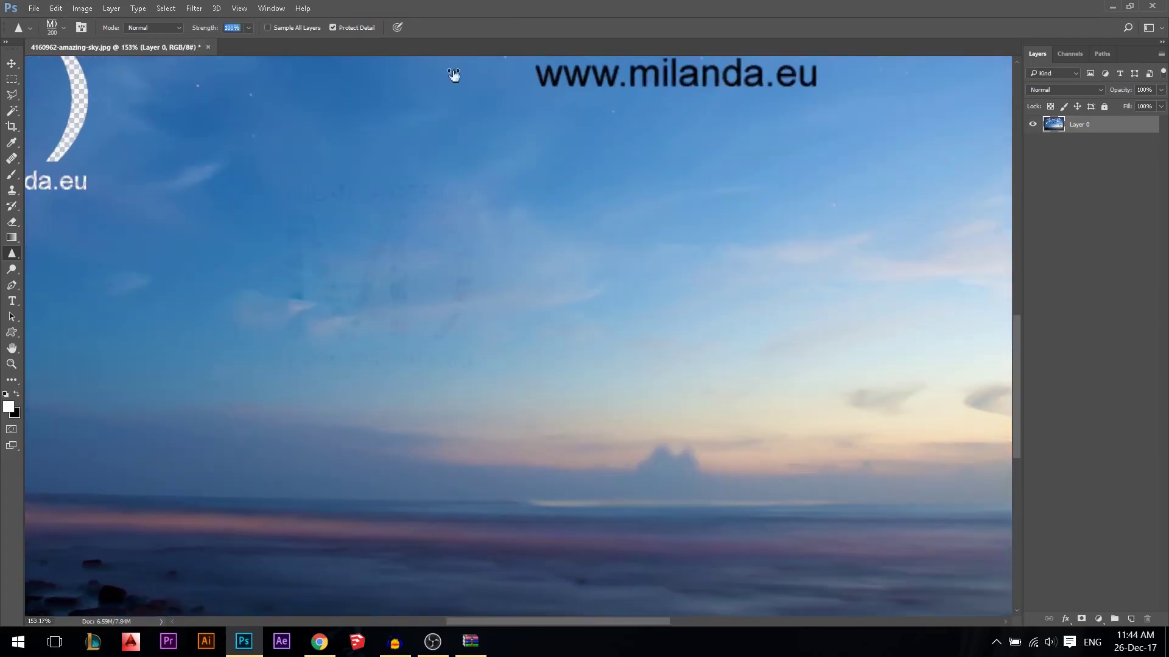
scroll(342, 270, "up", 4)
scroll(420, 268, "down", 3)
mouse_move(468, 273)
left_mouse_down()
mouse_move(457, 273)
mouse_move(511, 272)
left_mouse_up()
scroll(432, 247, "down", 2)
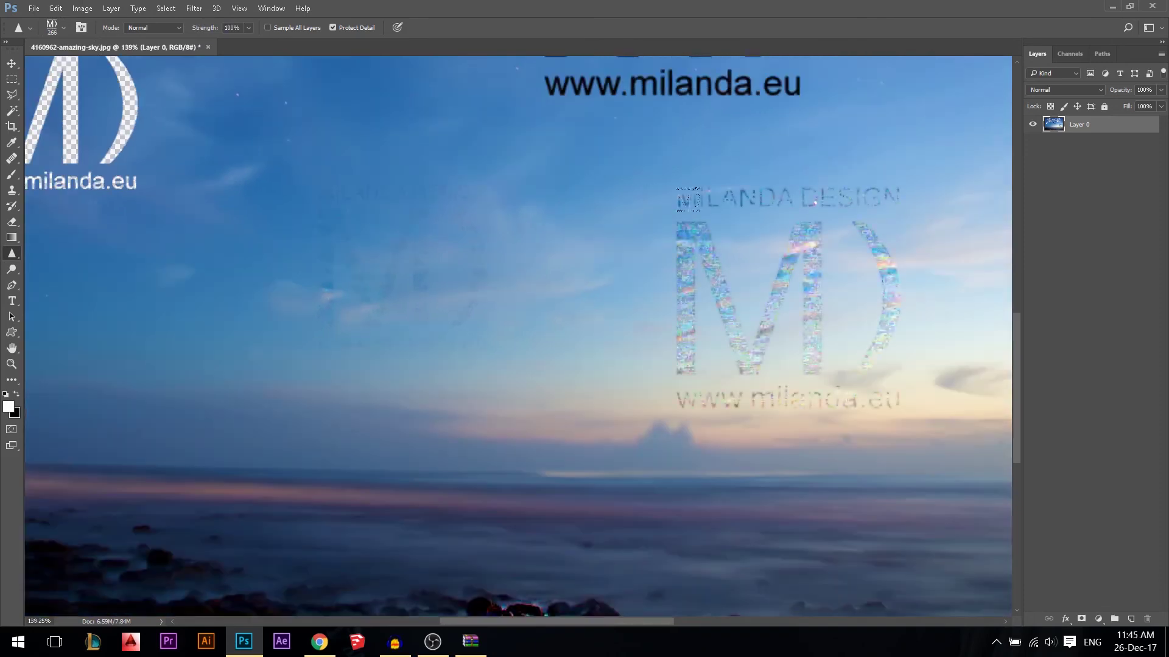
scroll(685, 201, "down", 3)
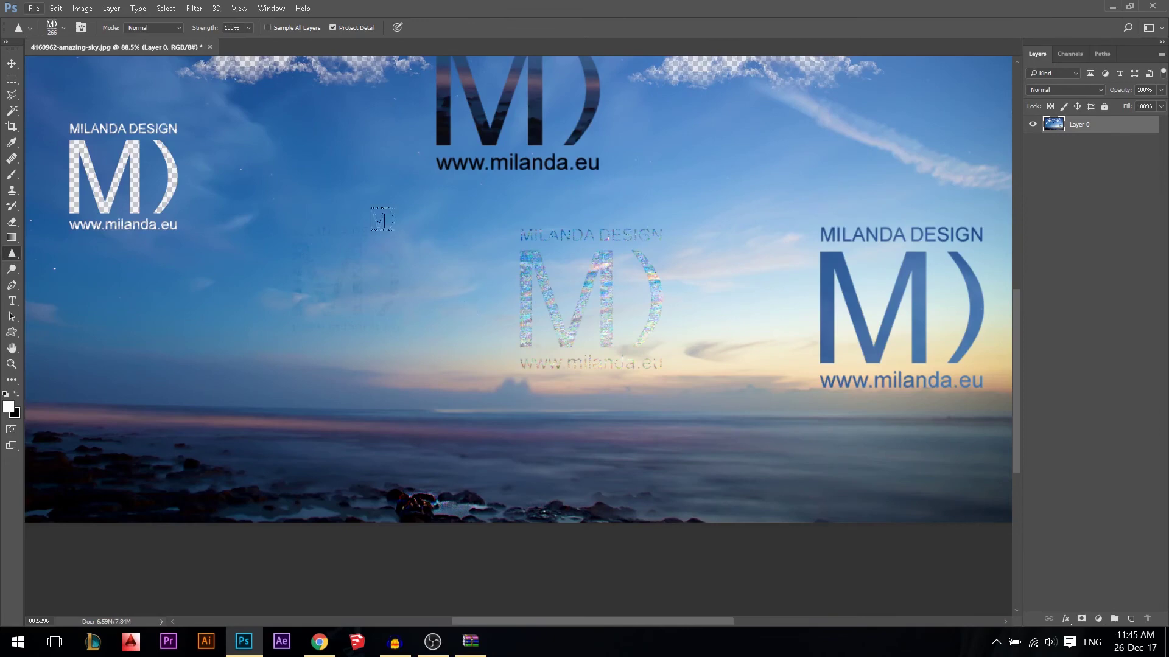
Switch to the Smudge Tool with a soft round brush, enlarge it to 190 px and set its strength to 100%.
right_click(12, 254)
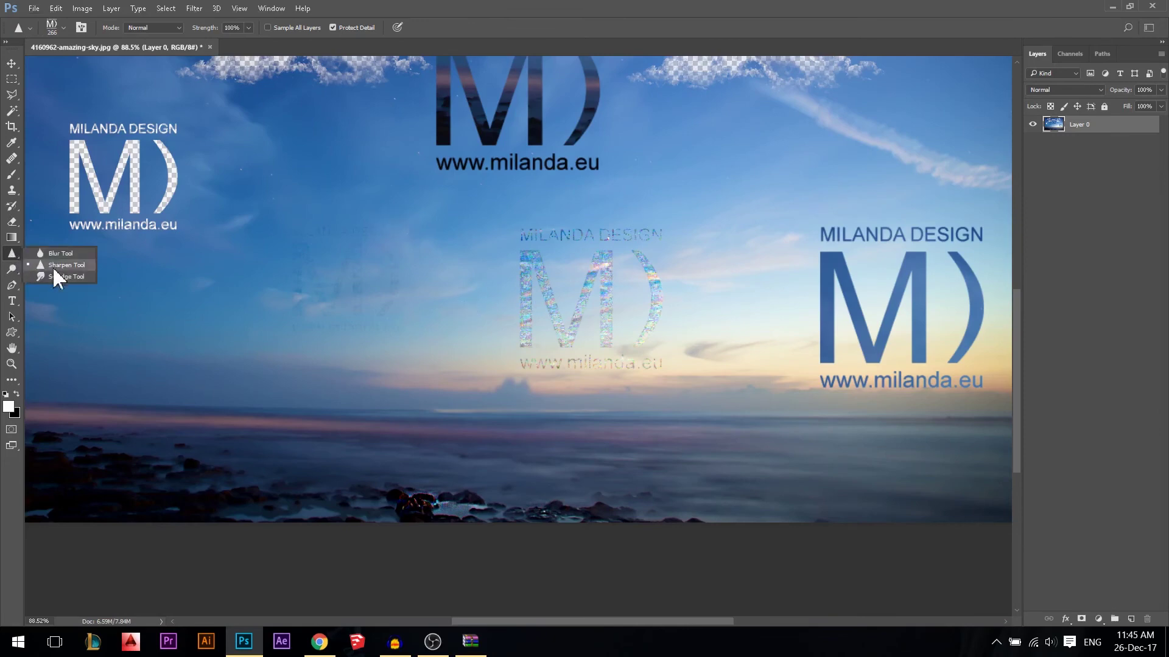
left_click(52, 276)
right_click(269, 378)
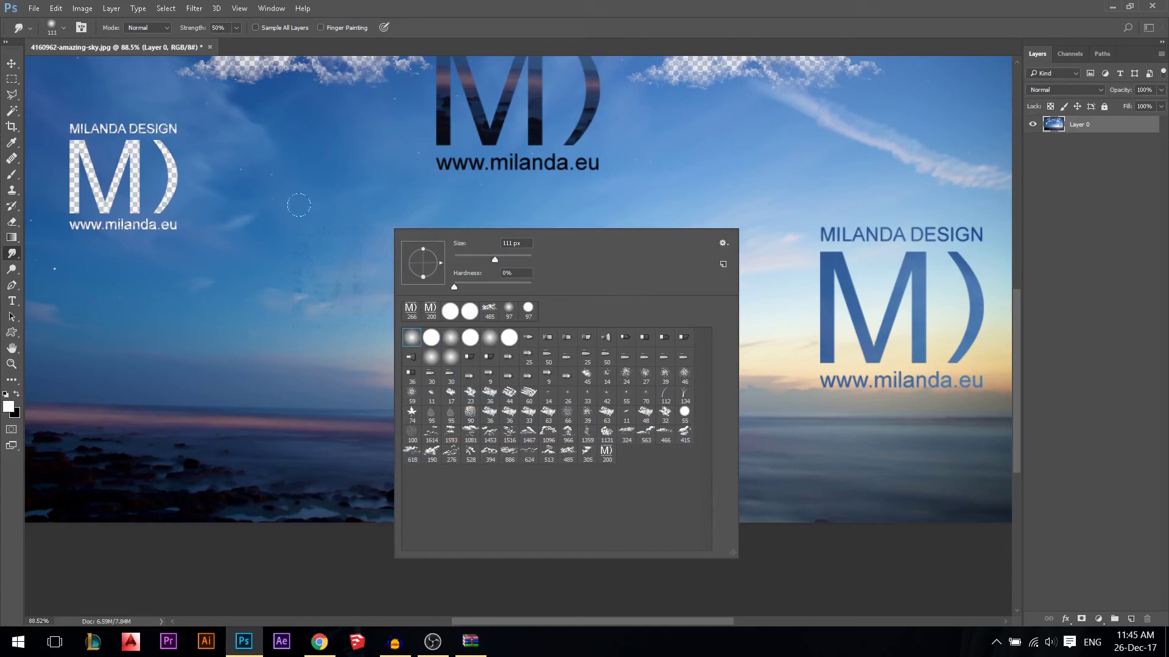
key("ctrl+0")
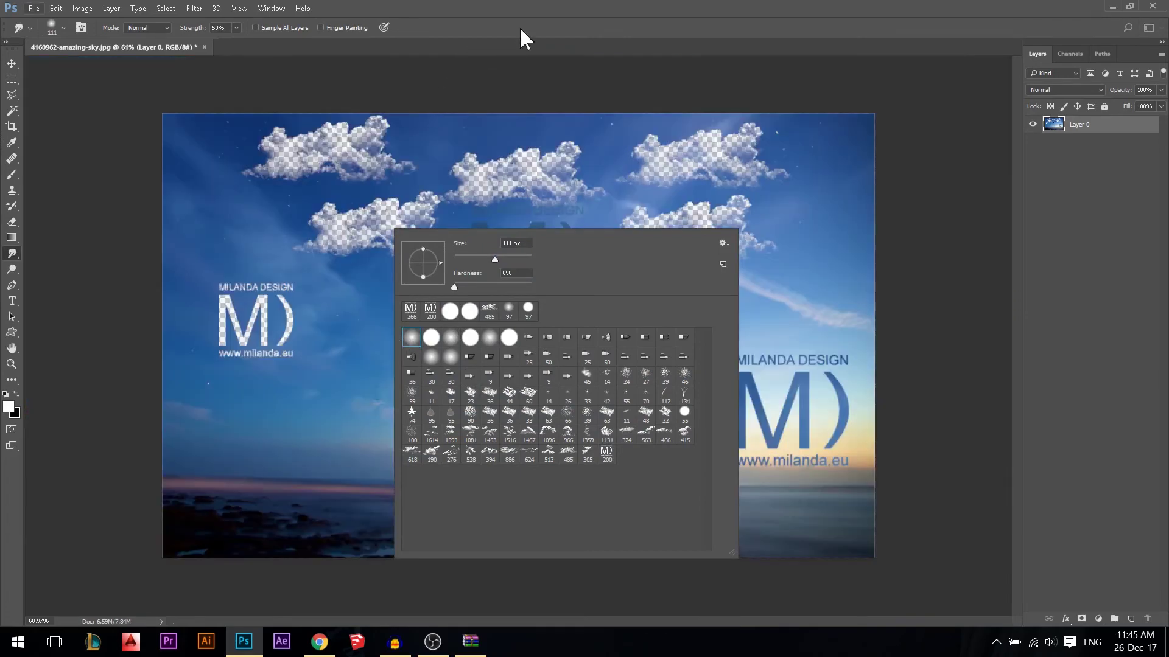
left_click(545, 18)
left_click_drag(567, 394, 586, 393)
scroll(627, 362, "up", 4)
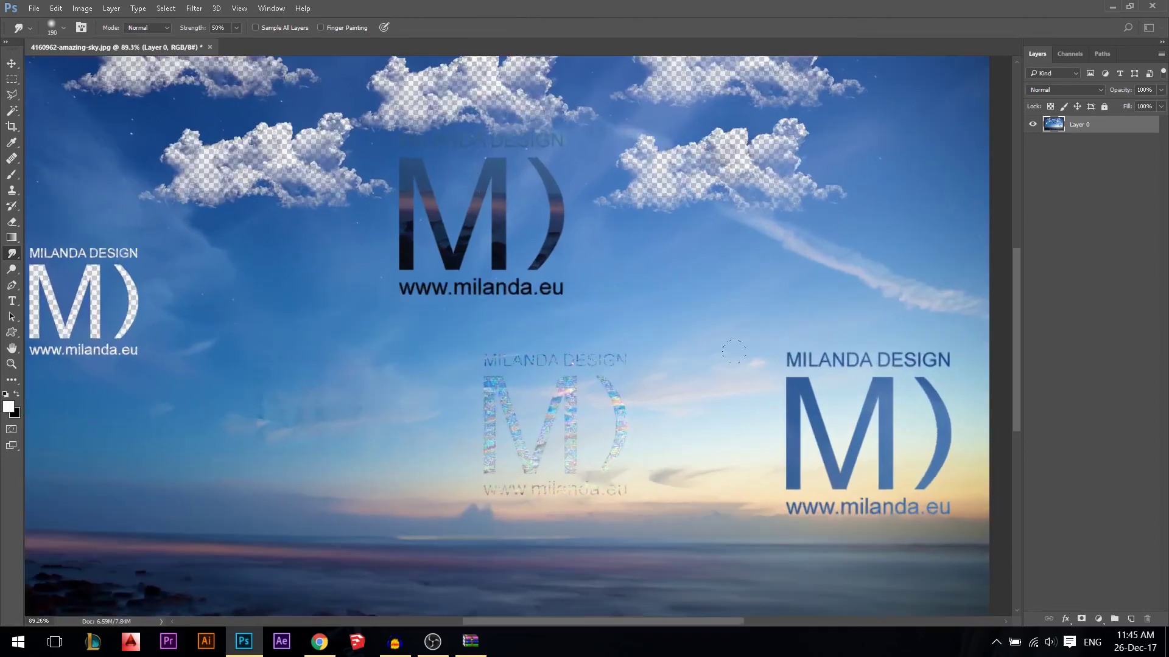
left_click_drag(199, 31, 297, 22)
Smudge the central dark logo and the neighbouring cloud edges with the soft 190 px brush.
mouse_move(804, 226)
left_mouse_down()
mouse_move(746, 253)
mouse_move(536, 254)
left_mouse_up()
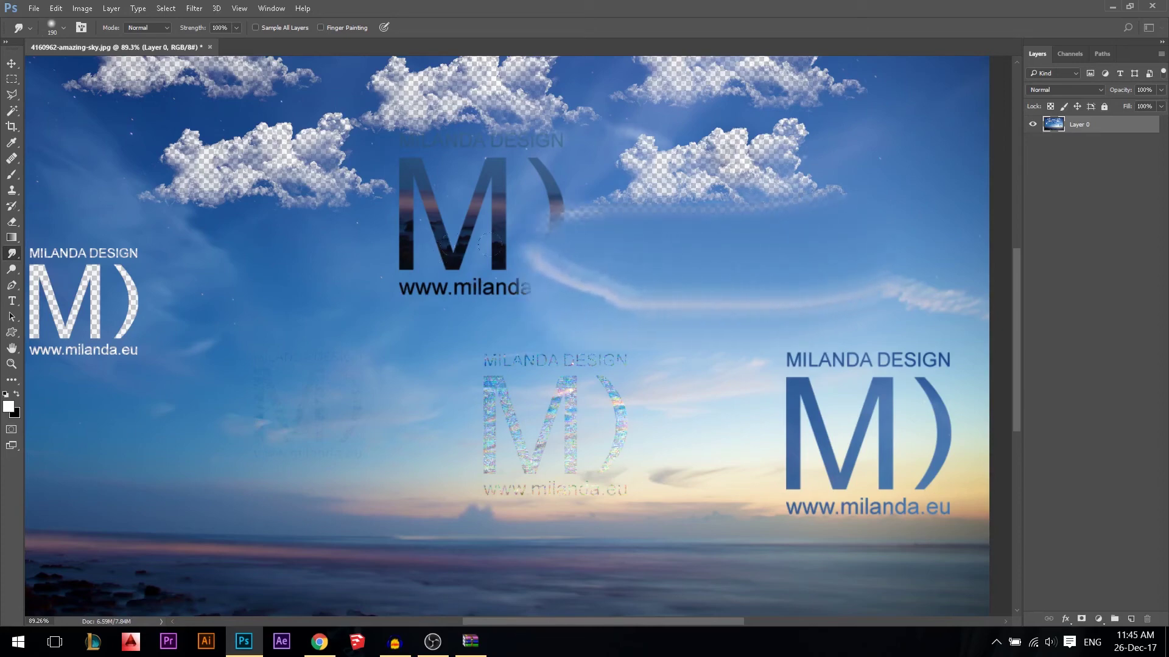
mouse_move(563, 140)
left_mouse_down()
mouse_move(548, 232)
mouse_move(584, 268)
mouse_move(608, 328)
mouse_move(482, 163)
mouse_move(568, 256)
mouse_move(609, 188)
mouse_move(536, 199)
mouse_move(547, 238)
mouse_move(523, 121)
mouse_move(572, 122)
left_mouse_up()
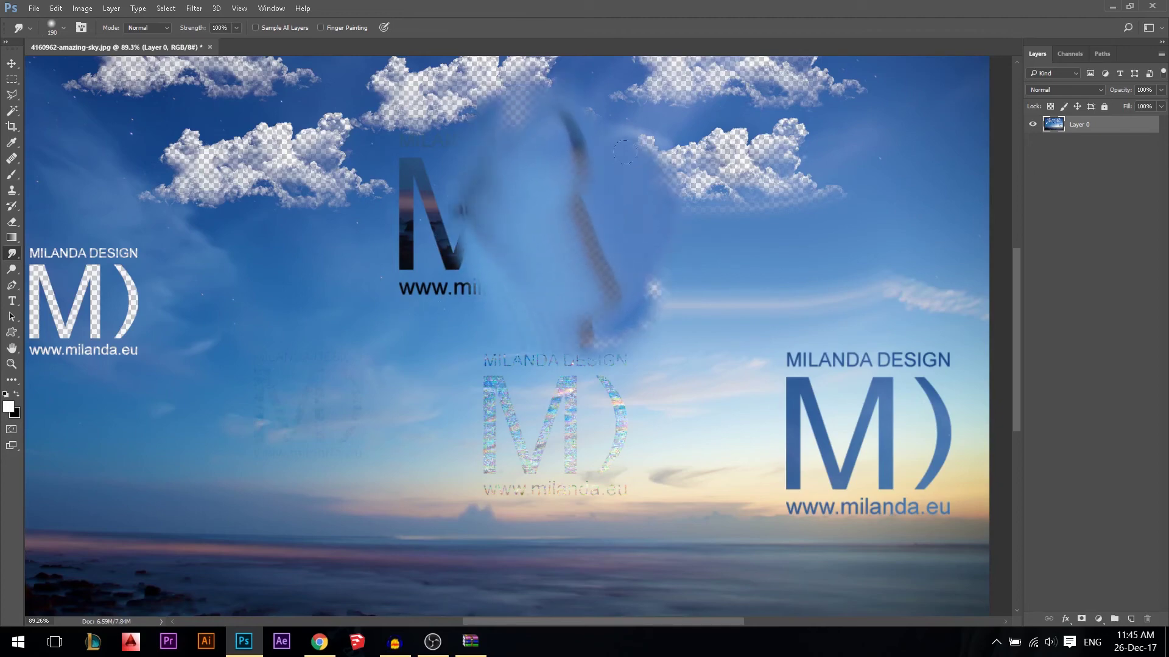
mouse_move(643, 185)
left_mouse_down()
mouse_move(661, 151)
mouse_move(730, 208)
mouse_move(678, 123)
mouse_move(649, 180)
mouse_move(622, 195)
mouse_move(704, 256)
mouse_move(718, 88)
mouse_move(655, 98)
mouse_move(739, 98)
mouse_move(806, 159)
mouse_move(797, 148)
mouse_move(760, 193)
mouse_move(692, 146)
left_mouse_up()
Switch to the hard round brush at 190 px and smudge the lower cloud to the right of the dark logo.
right_click(657, 223)
left_click(752, 307)
left_click_drag(760, 213, 712, 176)
Return to the soft round brush and smudge the sky beside the transparent logo.
right_click(469, 171)
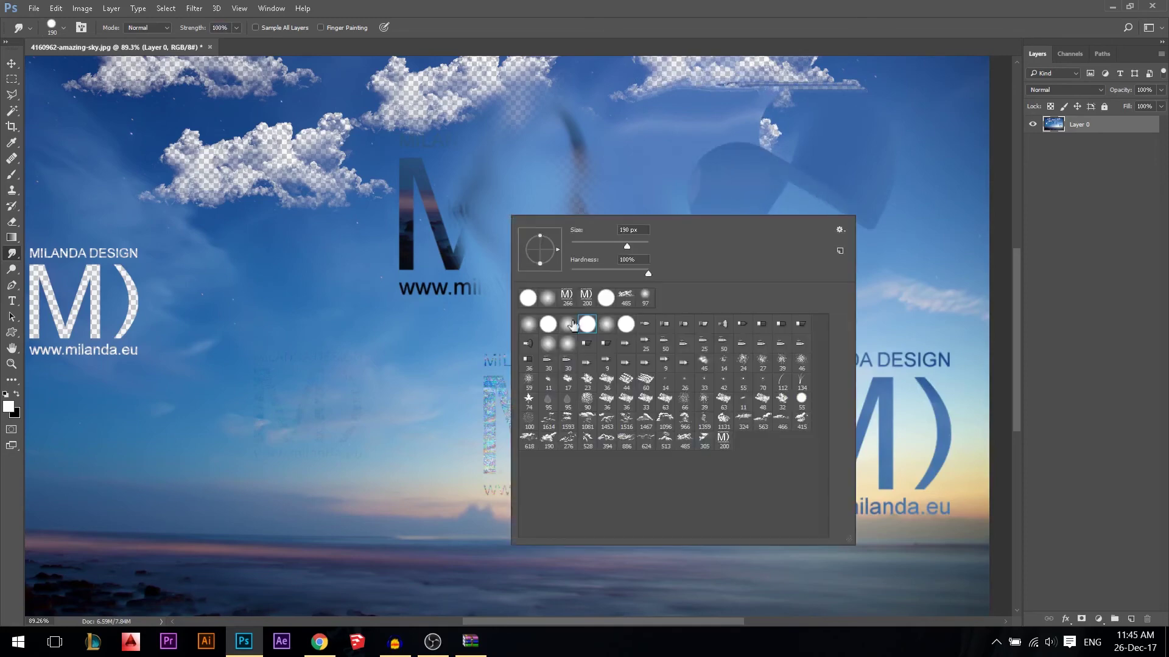
left_click(528, 328)
left_click_drag(210, 350, 309, 317)
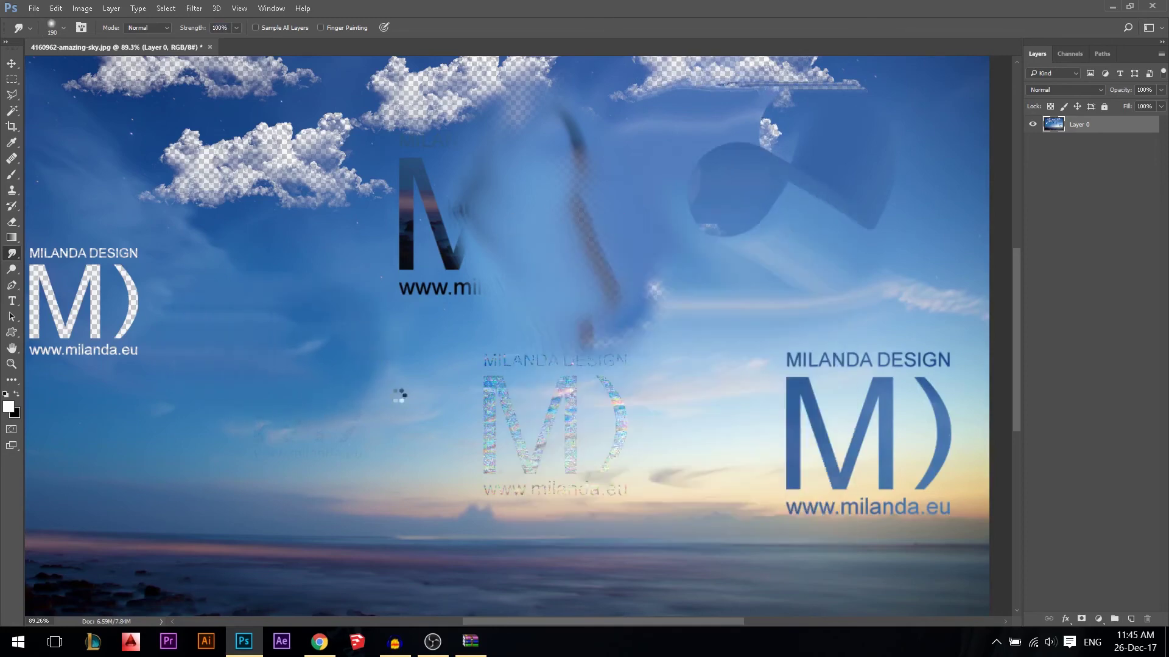
Choose the 90 px textured brush and smudge a winding stroke across the lower sky into the sharpened logo.
right_click(397, 397)
left_click(450, 484)
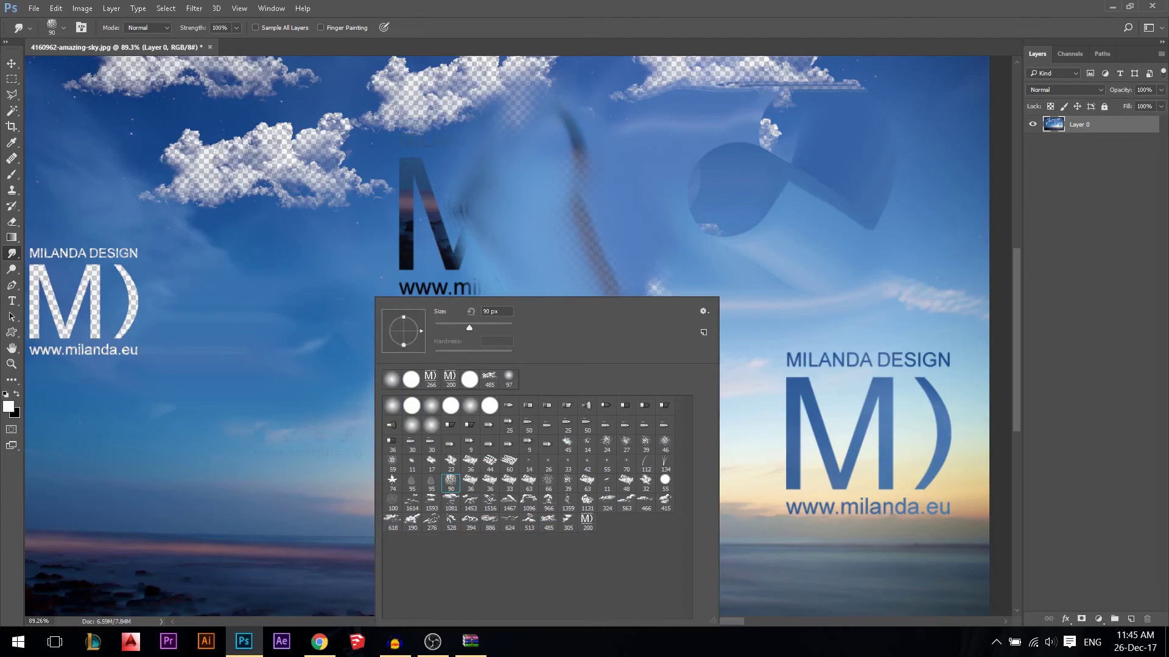
key("Return")
mouse_move(308, 409)
left_mouse_down()
mouse_move(345, 376)
mouse_move(366, 428)
mouse_move(323, 434)
mouse_move(381, 351)
mouse_move(458, 439)
mouse_move(577, 387)
left_mouse_up()
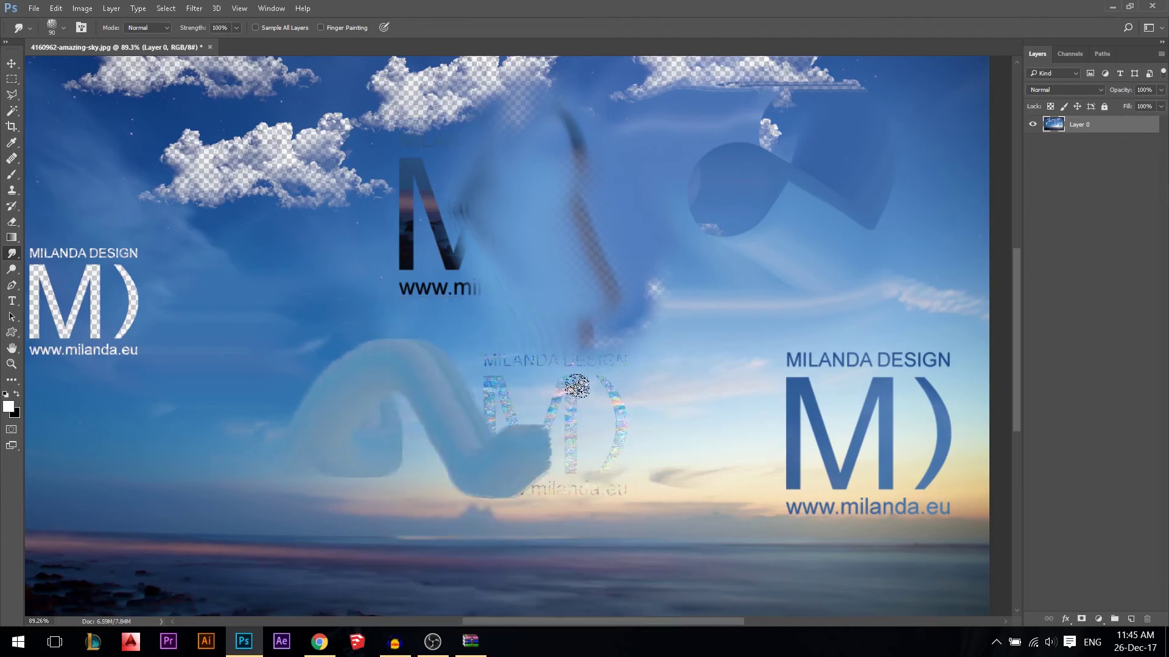
Choose the 200 px logo brush and smudge the sky across the winding stroke.
right_click(659, 383)
scroll(785, 523, "down", 1)
left_click(902, 520)
mouse_move(200, 317)
left_mouse_down()
mouse_move(319, 298)
mouse_move(388, 384)
mouse_move(525, 341)
left_mouse_up()
Smudge the upper-right sky with the 305 px brush, and distort the blue logo below it at 51% strength.
right_click(633, 257)
left_click(875, 521)
left_click_drag(755, 88, 812, 204)
mouse_move(726, 314)
left_mouse_down()
mouse_move(636, 164)
mouse_move(575, 313)
left_mouse_up()
left_click_drag(201, 32, 189, 30)
mouse_move(806, 289)
left_mouse_down()
mouse_move(837, 353)
mouse_move(781, 327)
mouse_move(789, 399)
mouse_move(871, 368)
mouse_move(792, 439)
left_mouse_up()
right_click(658, 295)
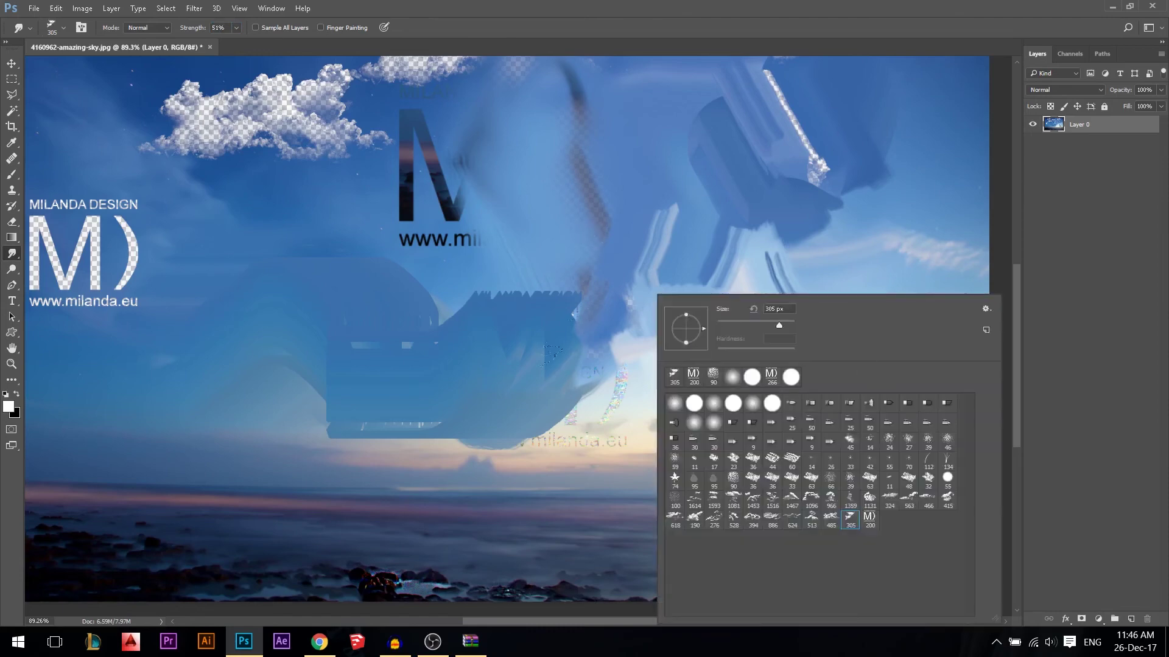
left_click(986, 308)
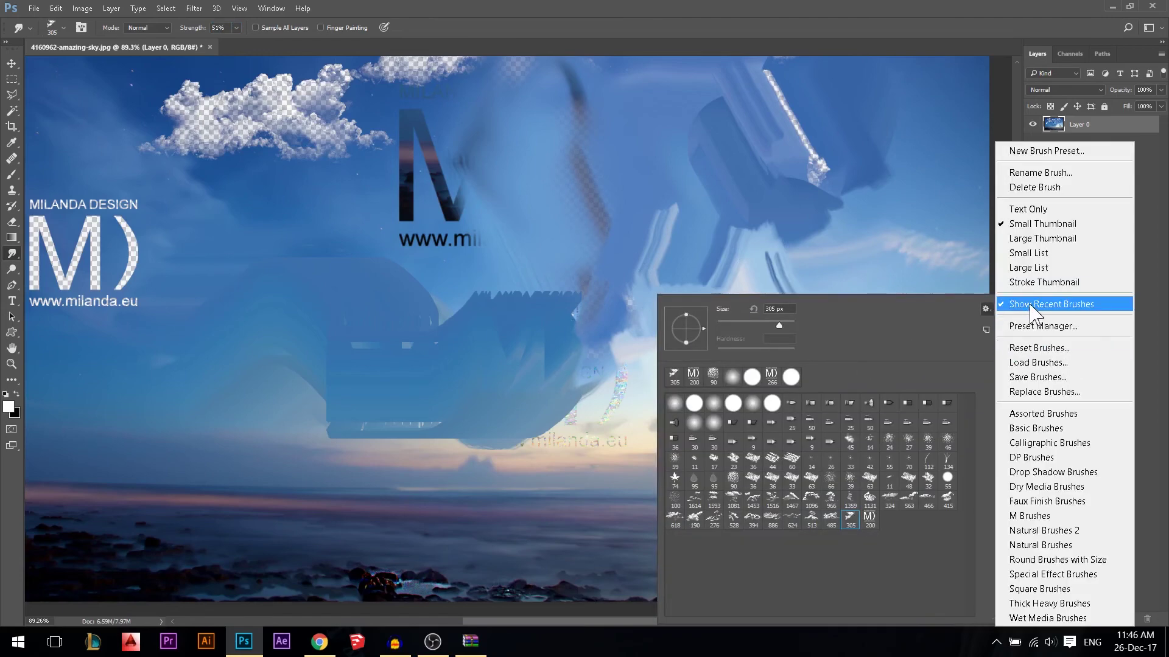
left_click(981, 311)
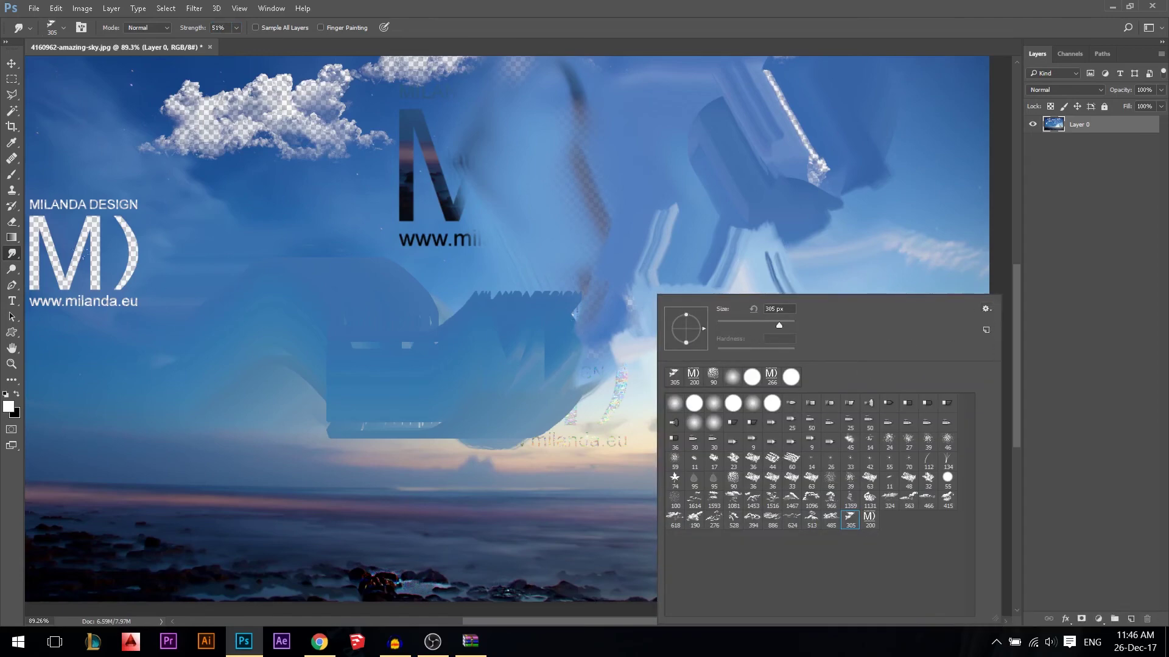
Switch to the Dodge Tool and set its range to Midtones.
left_click(11, 269)
scroll(348, 263, "down", 2)
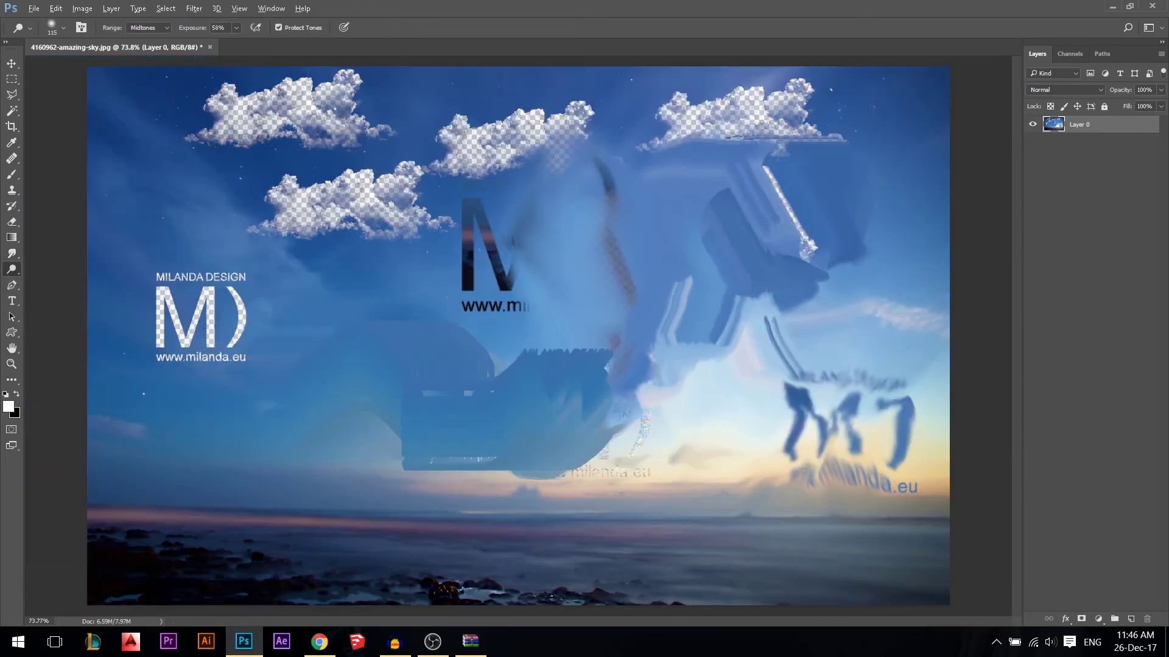
scroll(146, 295, "up", 3)
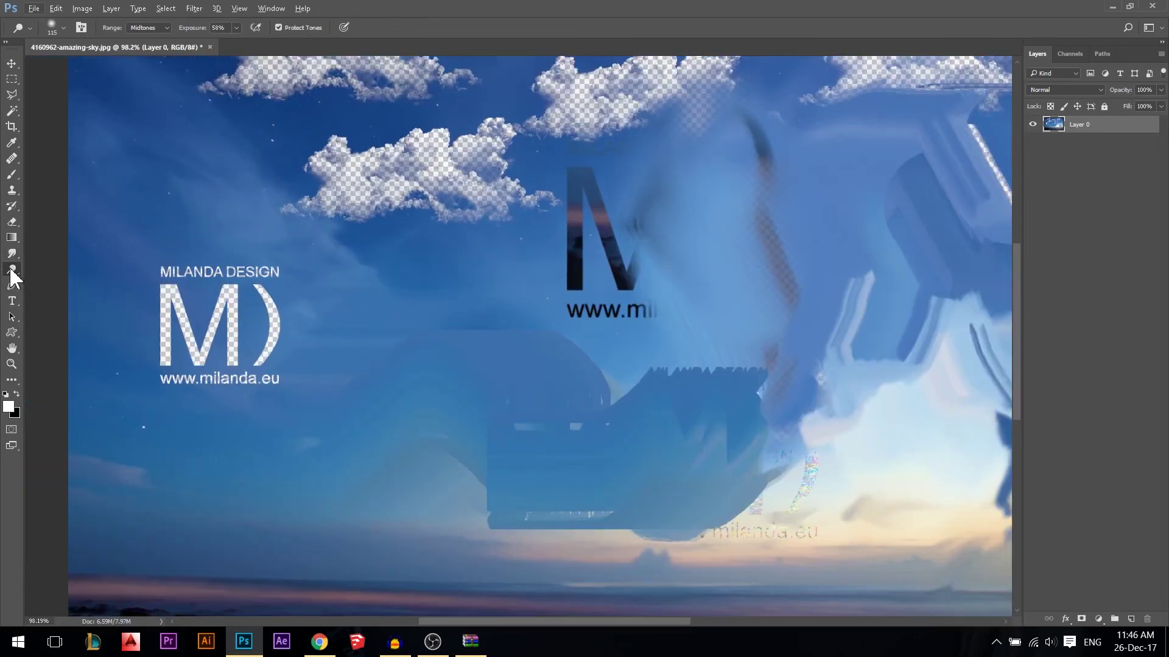
left_click(11, 270)
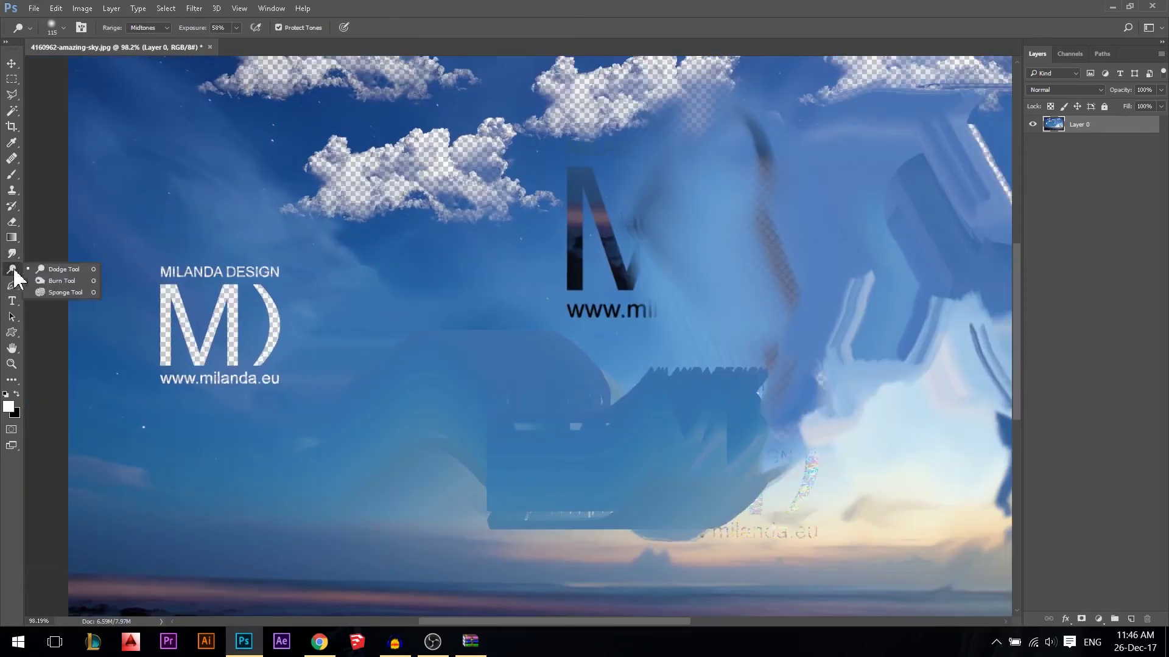
left_click(63, 272)
scroll(70, 277, "down", 3)
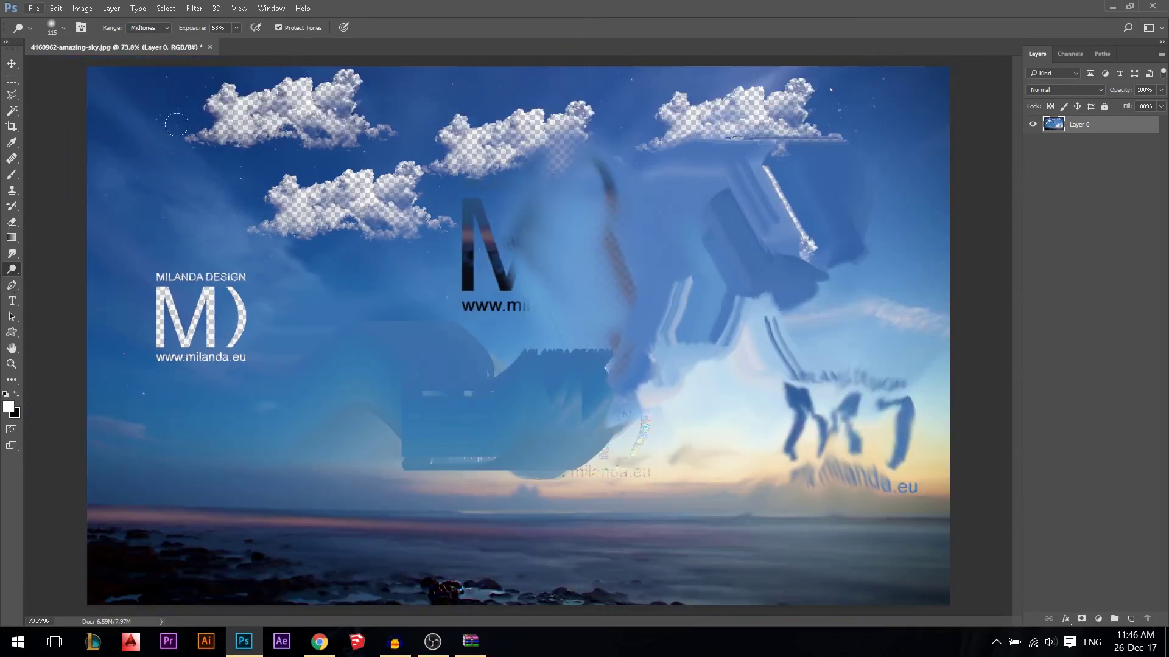
scroll(150, 175, "up", 1)
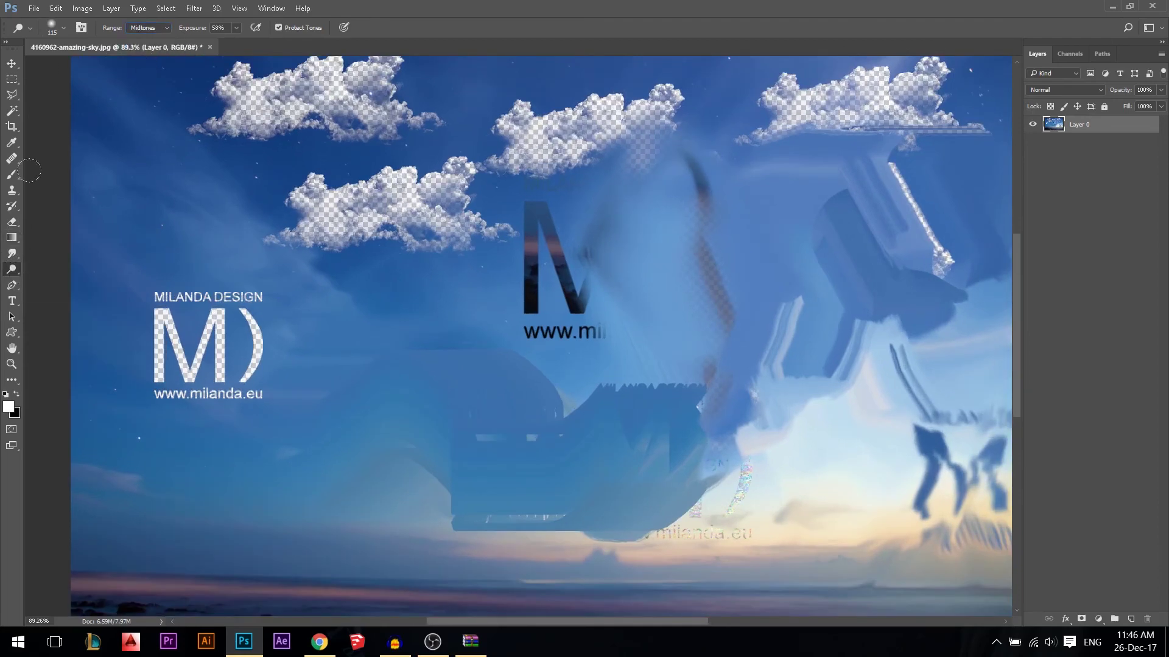
left_click(139, 29)
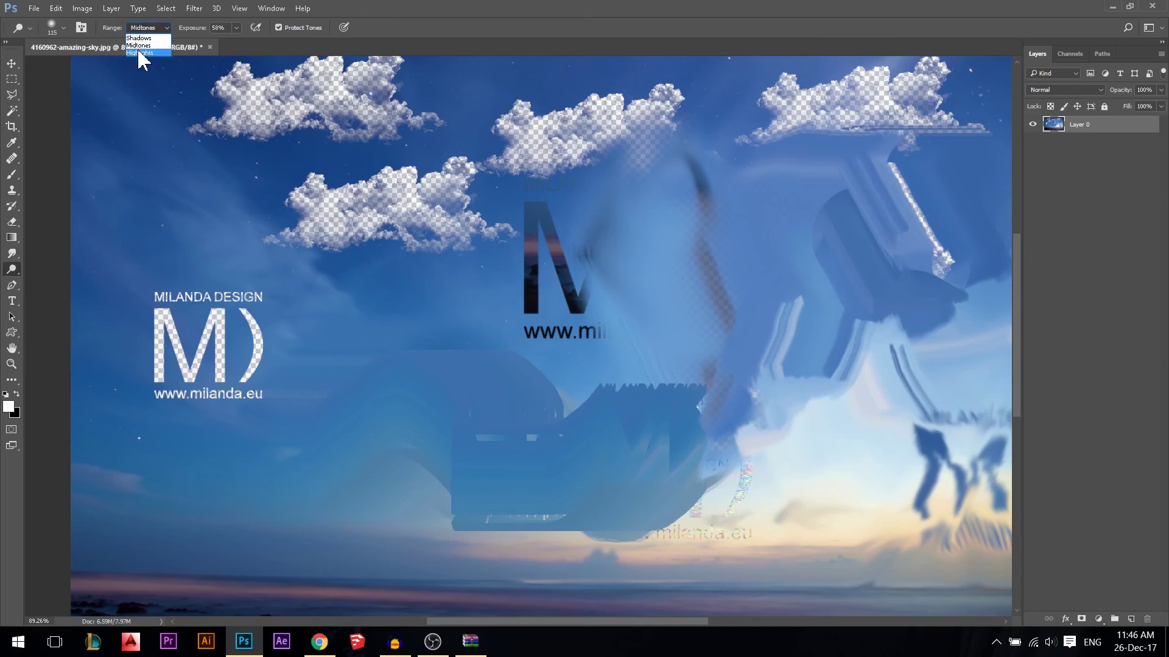
left_click(140, 45)
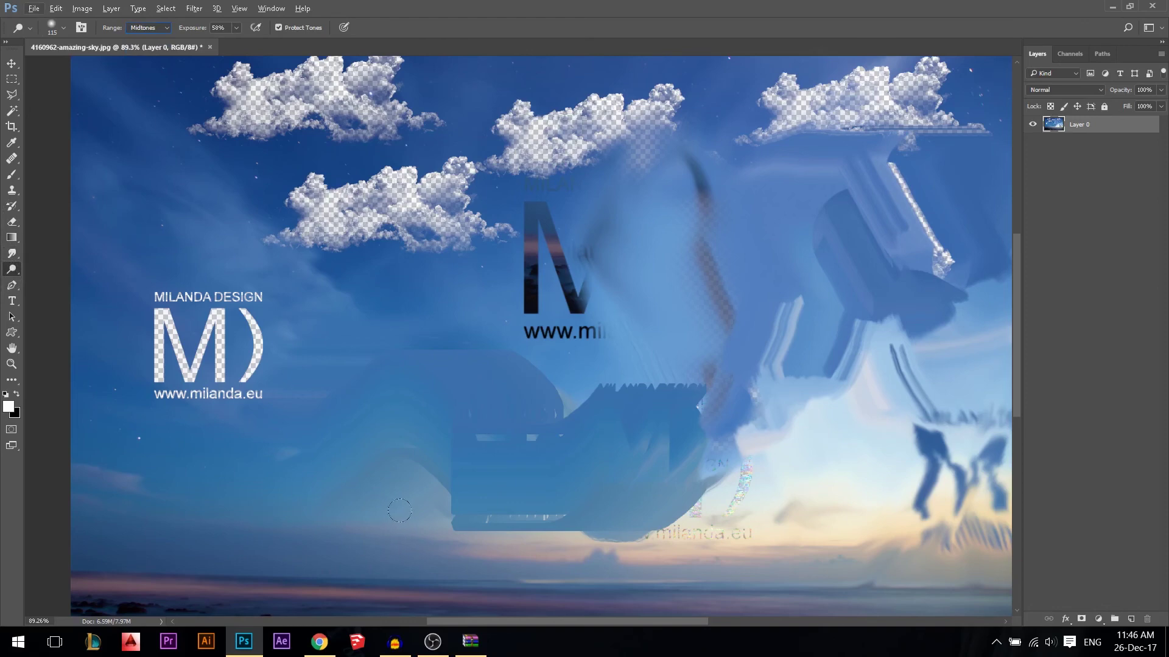
Try dodging the sky below the transparent logo and undo it.
left_click_drag(397, 511, 192, 490)
key("ctrl+z")
Select the soft round brush, raise the Dodge exposure to 100% and lighten the lower sky above the horizon.
right_click(316, 471)
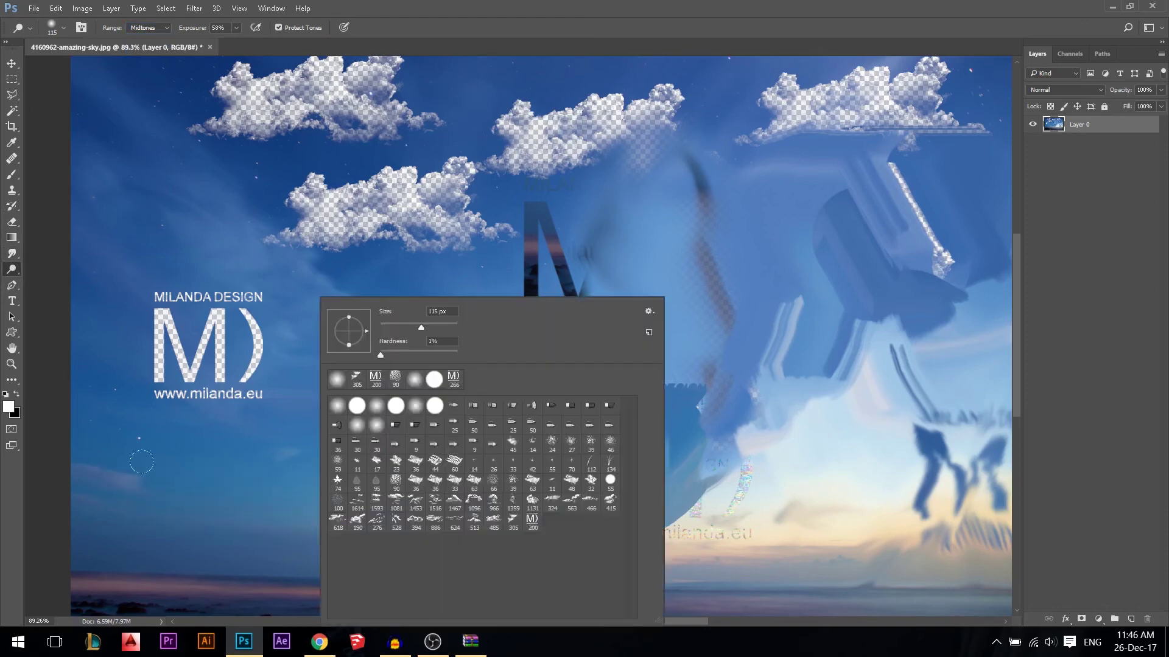
left_click(342, 404)
left_click_drag(178, 29, 199, 28)
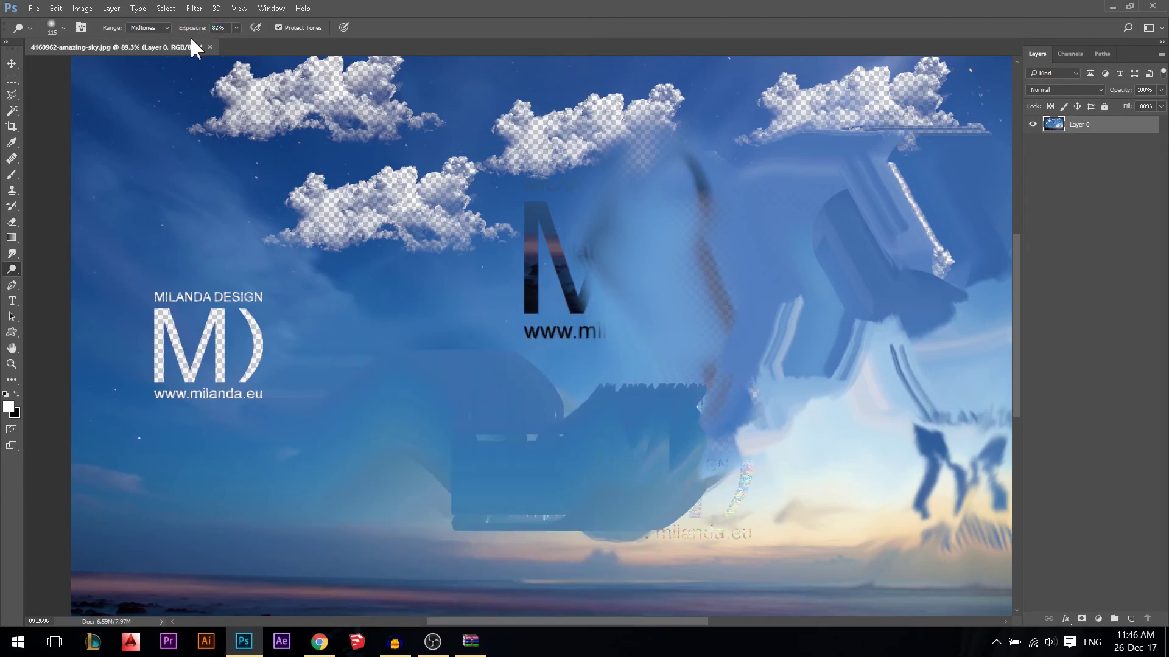
left_click_drag(193, 32, 522, 24)
mouse_move(728, 508)
left_mouse_down()
mouse_move(708, 524)
mouse_move(620, 540)
mouse_move(389, 540)
mouse_move(237, 519)
mouse_move(419, 535)
mouse_move(71, 500)
mouse_move(372, 529)
mouse_move(99, 494)
mouse_move(436, 496)
mouse_move(476, 474)
left_mouse_up()
Switch to the Burn Tool, set its exposure to 100% and darken the sky around the transparent logo.
right_click(12, 271)
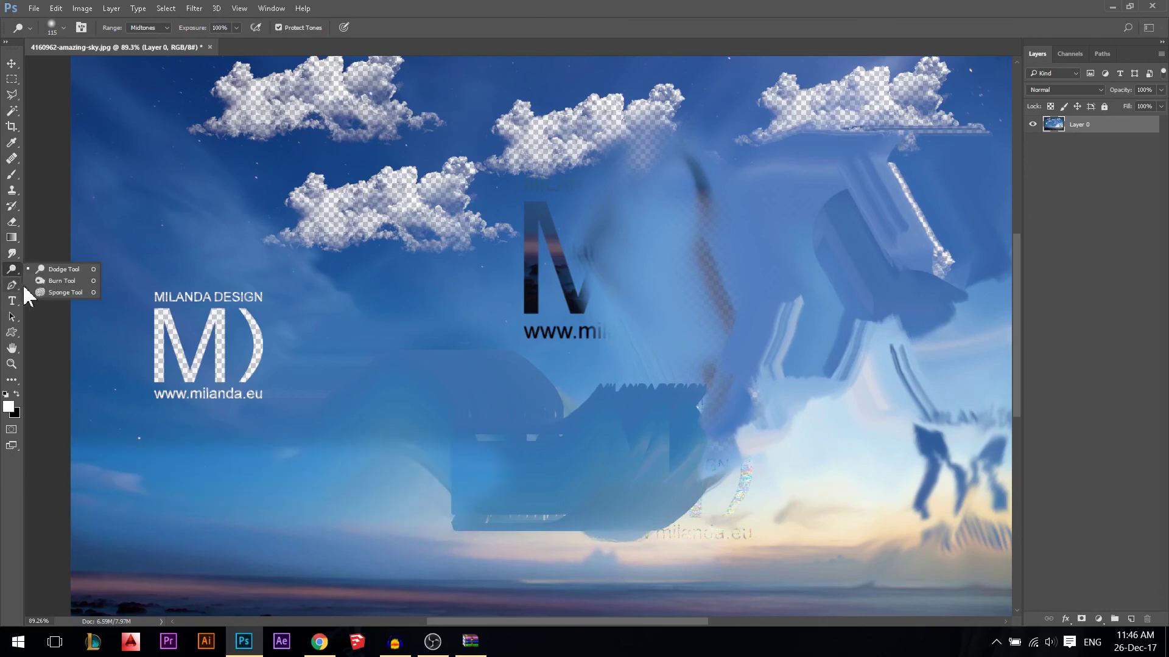
left_click(49, 285)
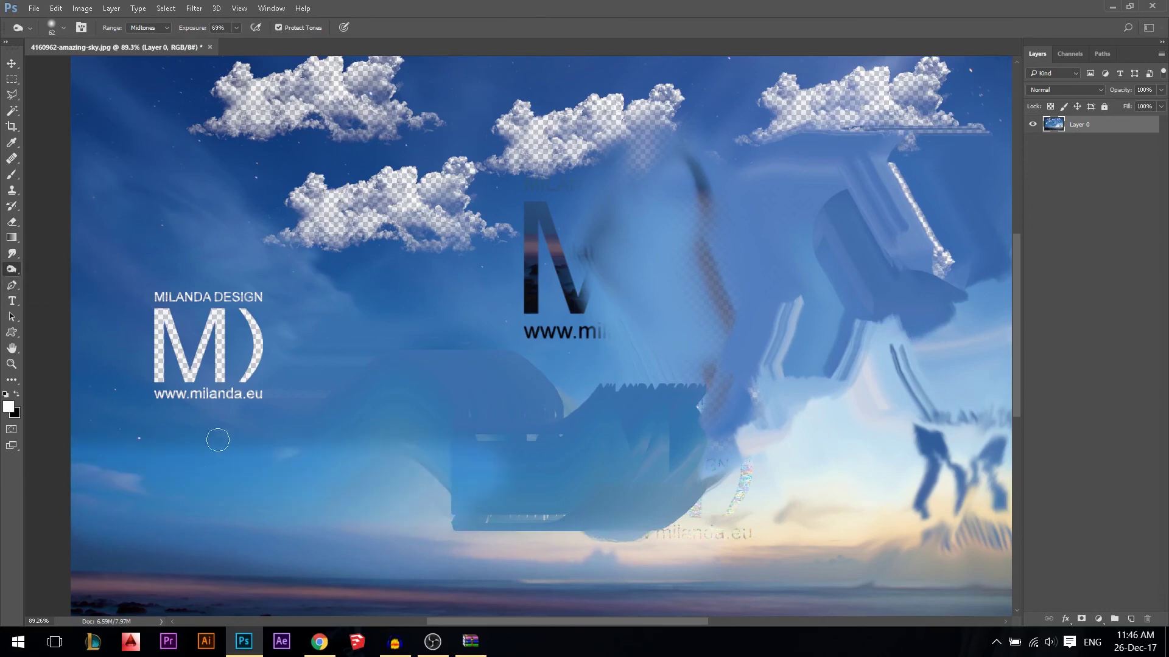
left_click_drag(182, 28, 442, 42)
mouse_move(78, 460)
left_mouse_down()
mouse_move(360, 462)
mouse_move(261, 447)
mouse_move(313, 383)
mouse_move(423, 374)
mouse_move(329, 302)
mouse_move(322, 426)
mouse_move(360, 474)
left_mouse_up()
Switch to the Sponge Tool, open its mode choices and set its flow to 100%.
right_click(12, 269)
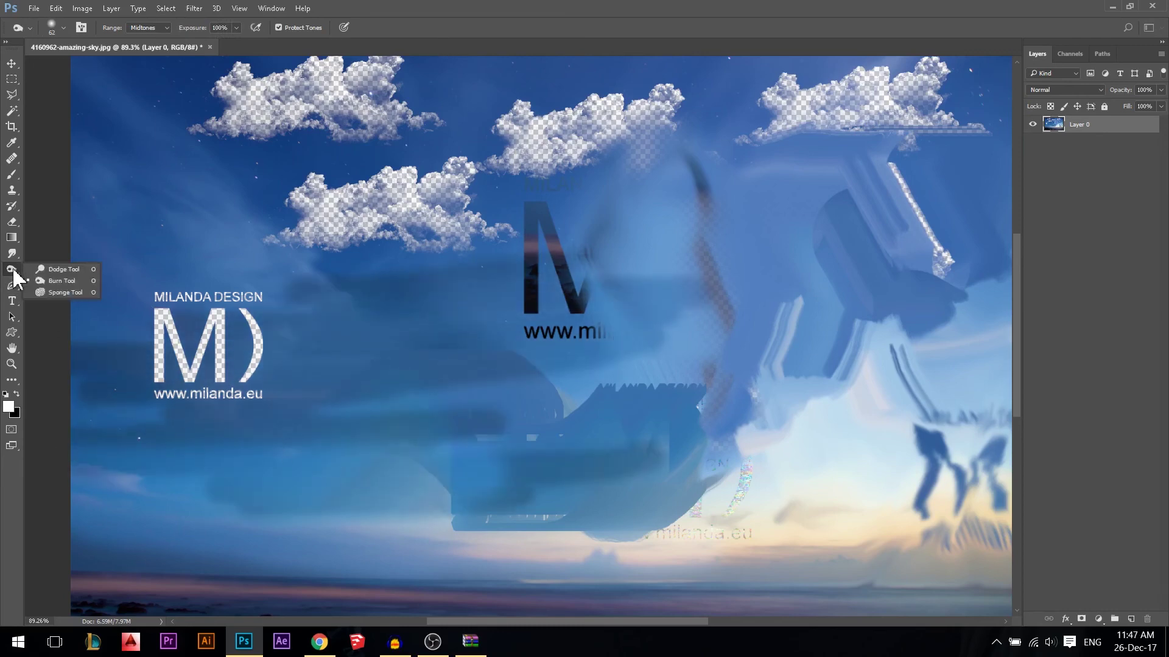
left_click(61, 293)
left_click(146, 28)
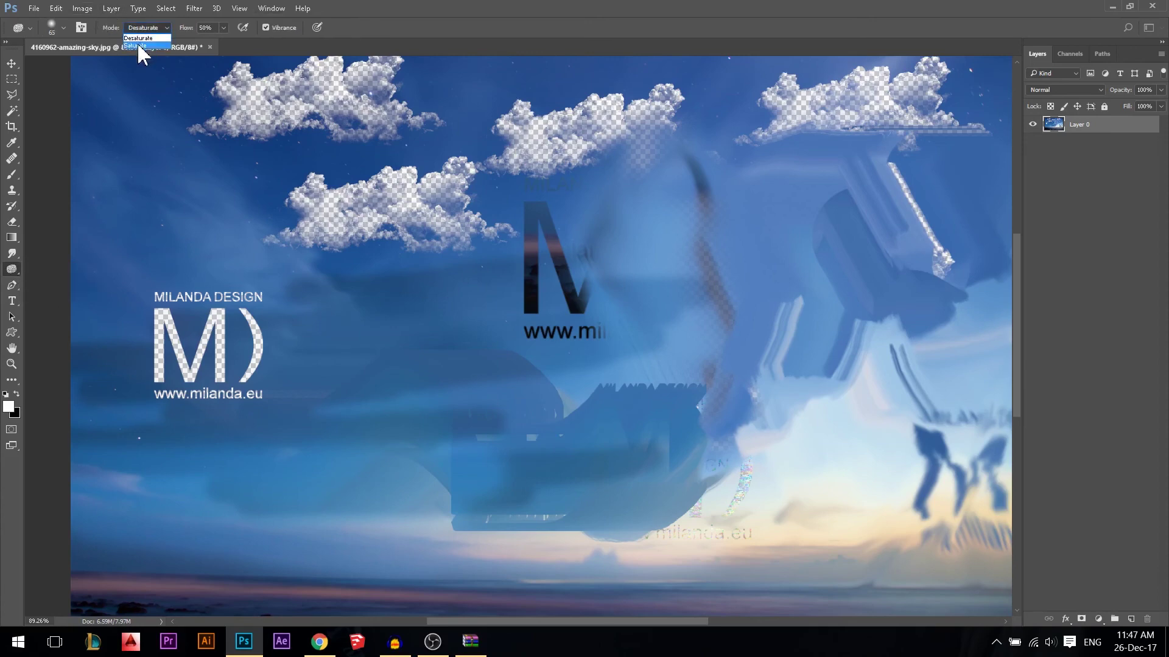
left_click_drag(179, 29, 210, 29)
Choose a 111 px soft round brush and sponge the upper-left sky to alter its colour saturation.
right_click(155, 177)
left_click(258, 203)
mouse_move(139, 215)
left_mouse_down()
mouse_move(124, 72)
mouse_move(107, 171)
mouse_move(76, 173)
left_mouse_up()
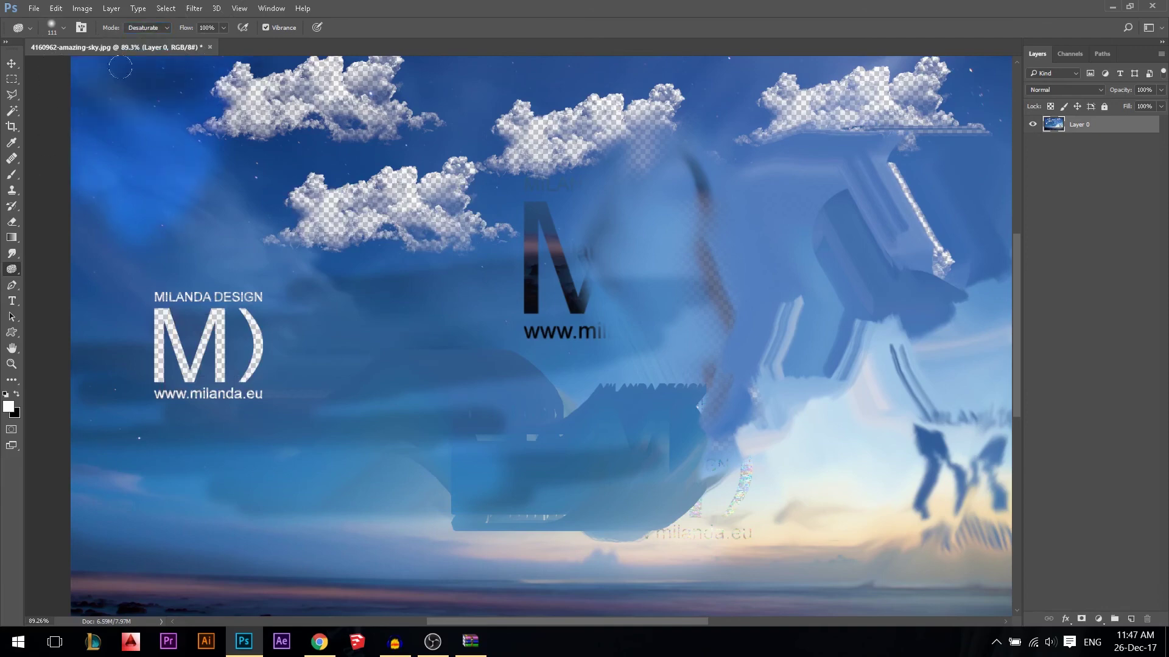
Undock the image into a floating window, reposition it, and maximize and restore it.
left_click_drag(216, 50, 284, 73)
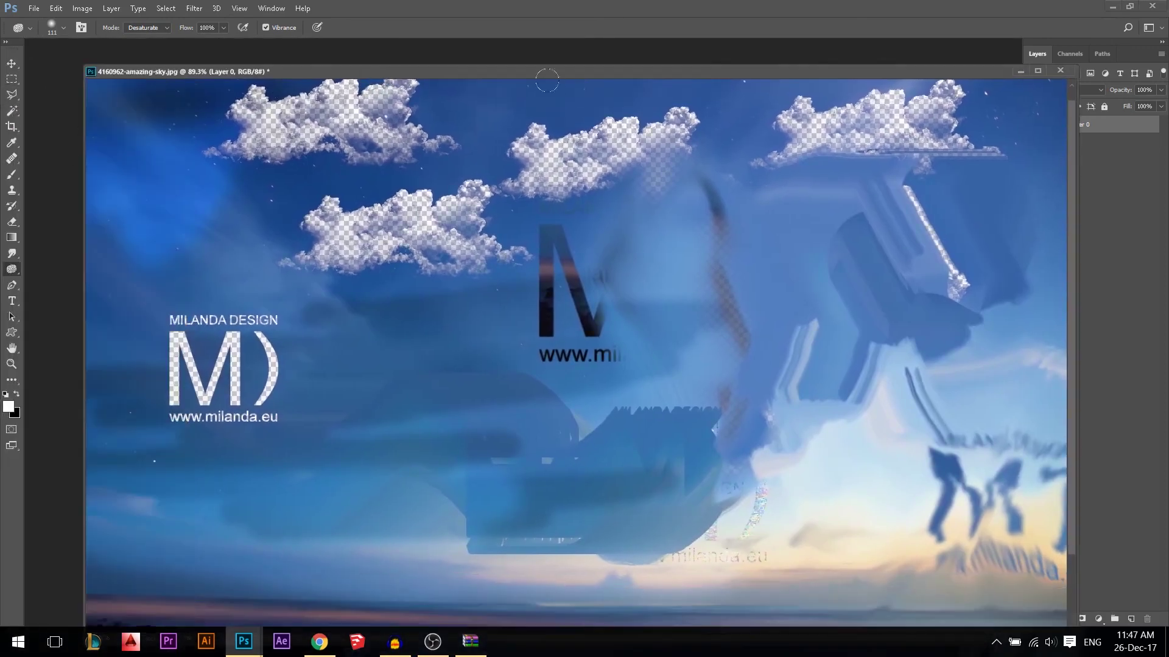
left_click_drag(545, 68, 525, 73)
left_click(1019, 76)
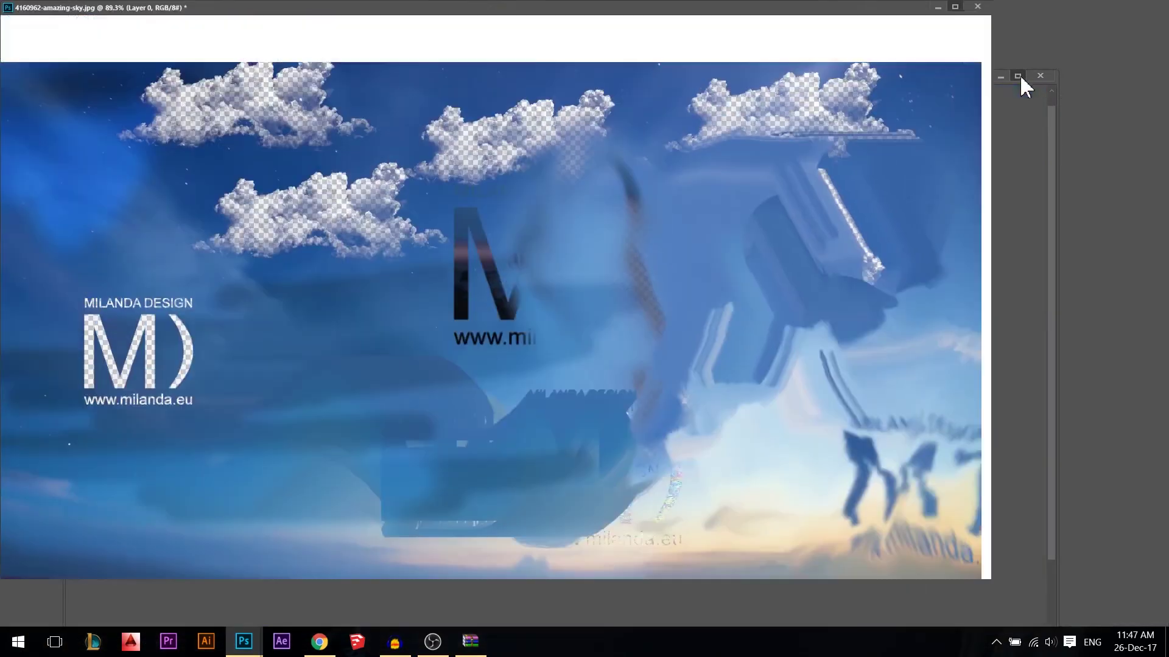
left_click(1129, 7)
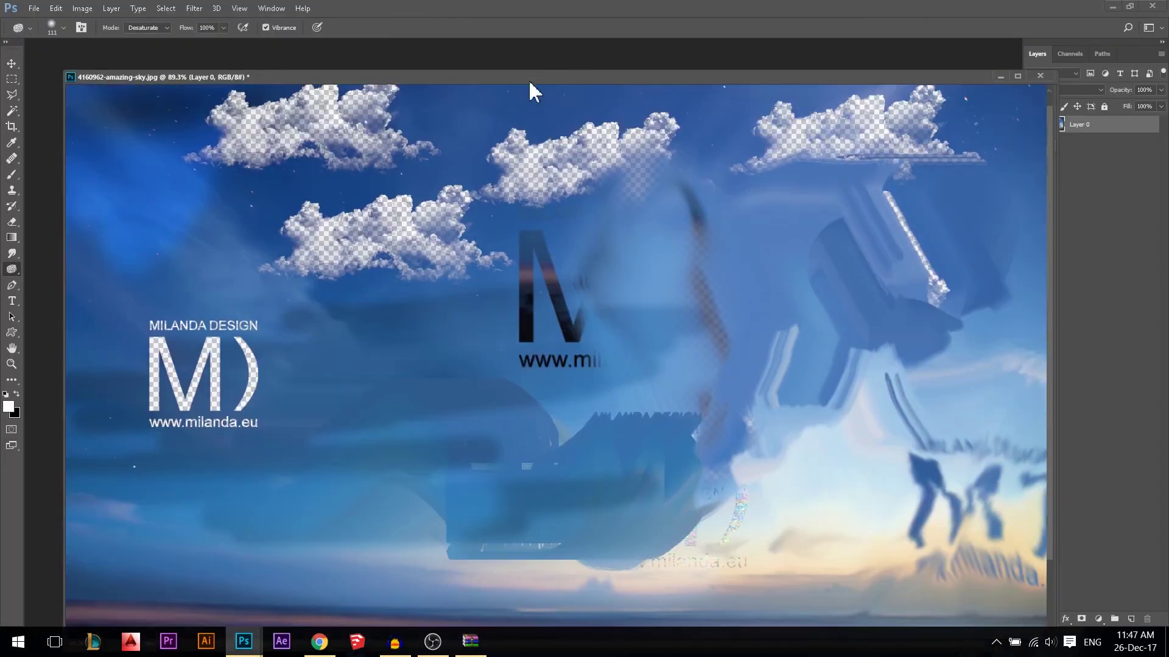
Dock the floating image window again and sponge the middle of the sky in Saturate mode.
left_click_drag(474, 79, 428, 44)
scroll(470, 156, "down", 3)
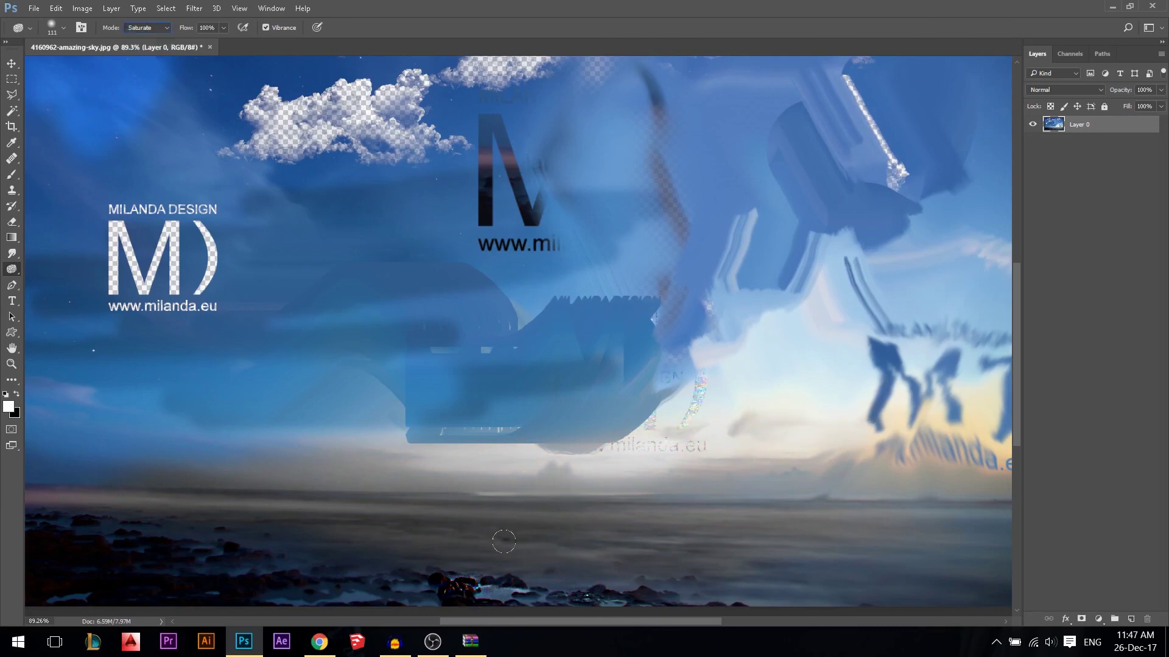
mouse_move(79, 389)
left_mouse_down()
mouse_move(539, 326)
mouse_move(519, 345)
mouse_move(561, 280)
mouse_move(749, 253)
mouse_move(219, 255)
mouse_move(641, 421)
left_mouse_up()
key("ctrl+0")
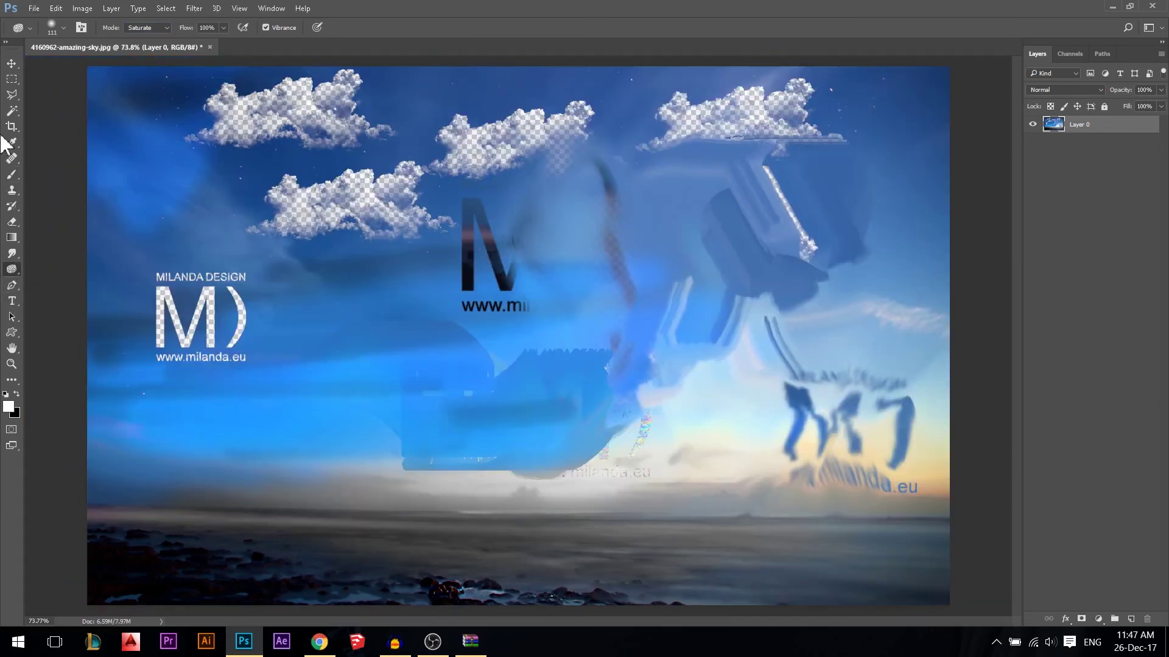
Switch to the Brush Tool, choose a soft round brush and resize it to 285 px.
left_click(14, 173)
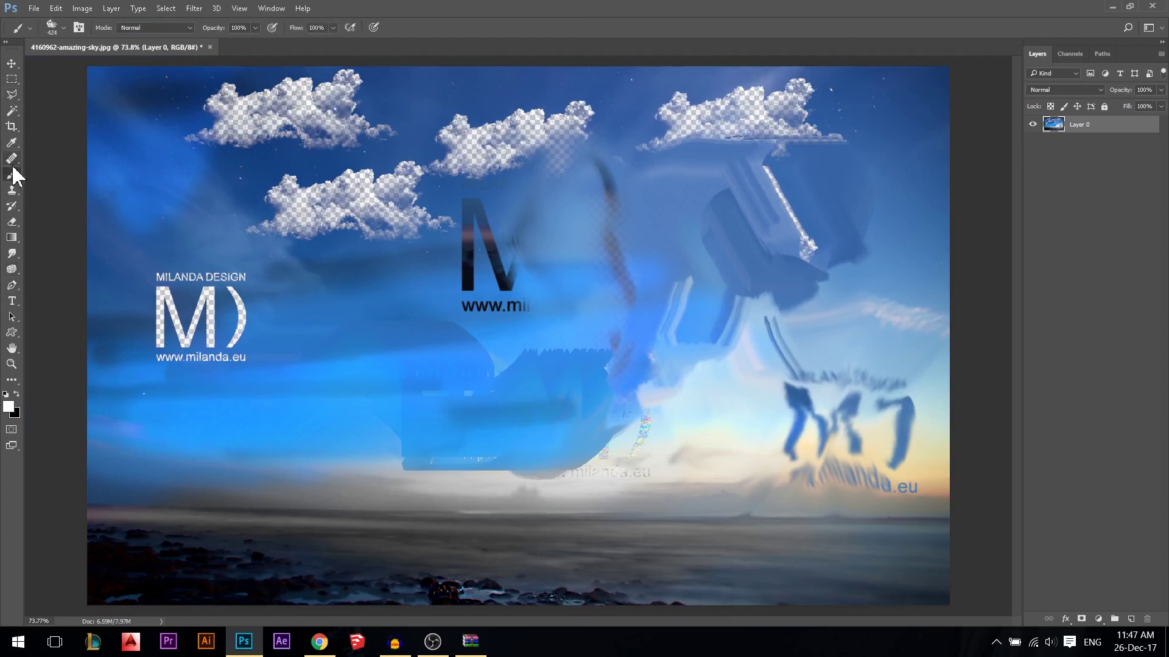
right_click(439, 359)
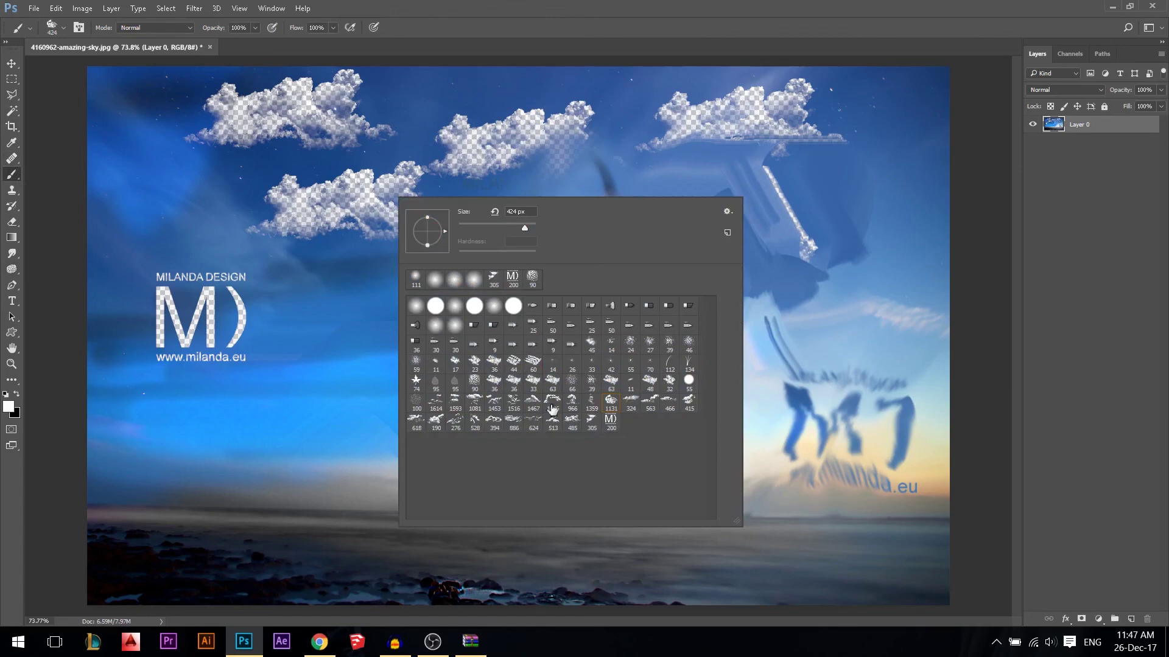
left_click(416, 306)
mouse_move(294, 272)
left_mouse_down()
mouse_move(285, 262)
mouse_move(298, 263)
mouse_move(282, 258)
mouse_move(312, 252)
left_mouse_up()
mouse_move(384, 231)
left_mouse_down()
mouse_move(403, 49)
mouse_move(426, 407)
mouse_move(426, 7)
left_mouse_up()
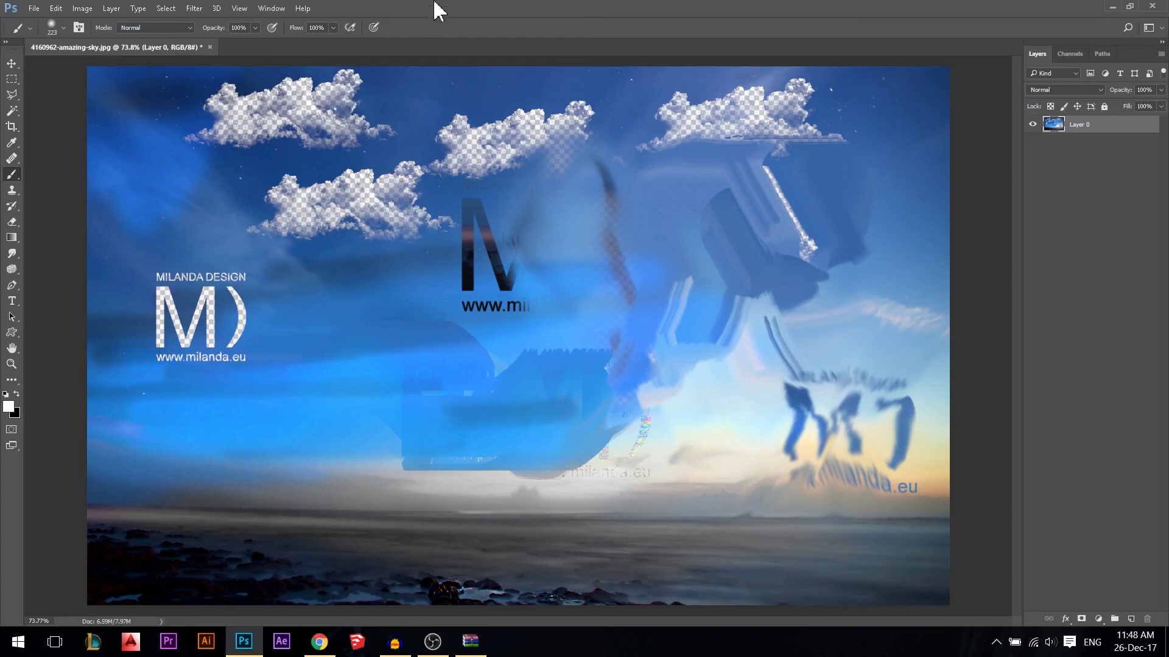
mouse_move(451, 229)
left_mouse_down()
mouse_move(416, 207)
mouse_move(448, 200)
mouse_move(407, 164)
left_mouse_up()
Look through the brush preset options, such as loading and saving brushes and the built-in brush sets.
right_click(401, 164)
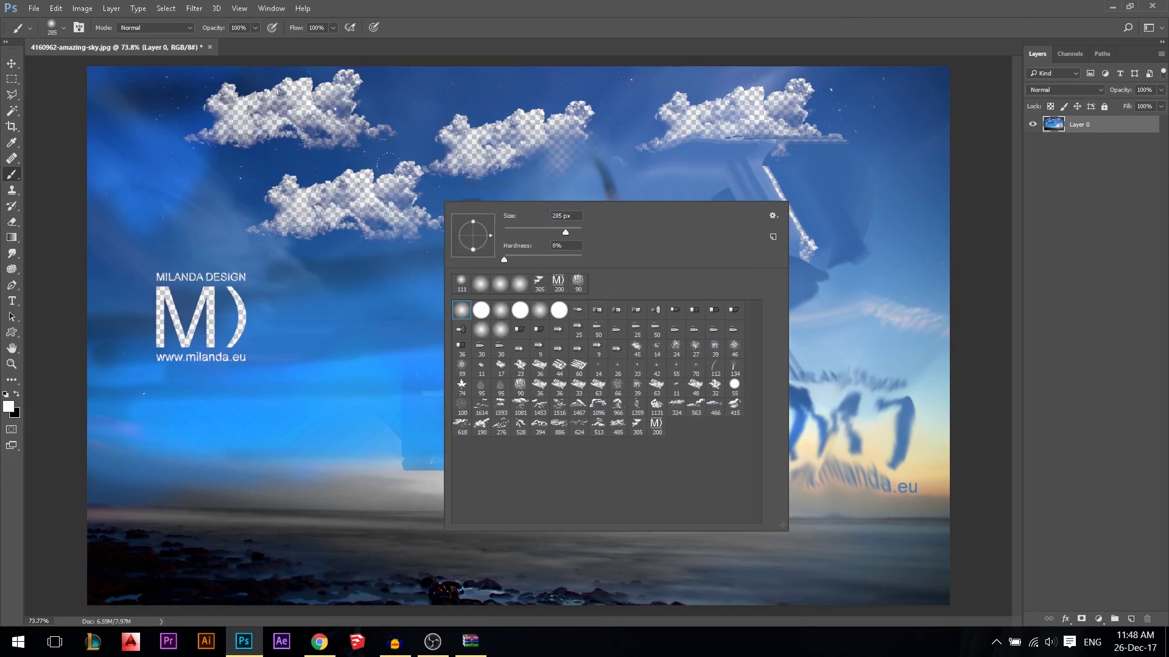
left_click(772, 216)
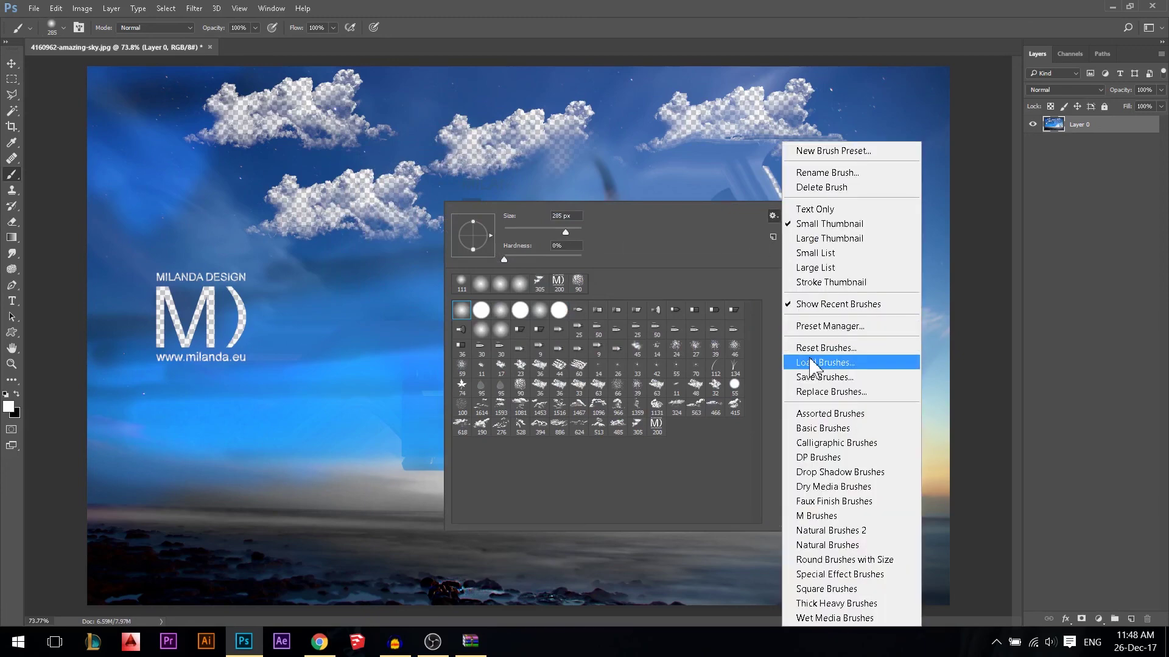
left_click(487, 204)
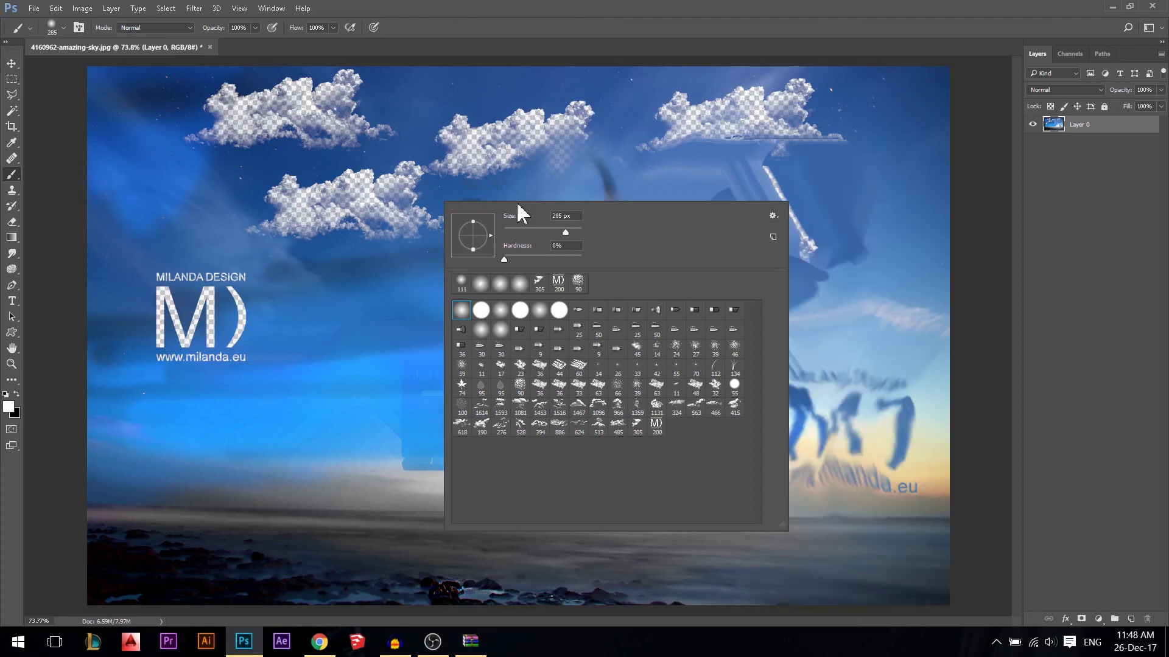
Try the brush at 21% opacity, restore it to 100% and paint a thick white stroke below the transparent logo.
left_click(11, 177)
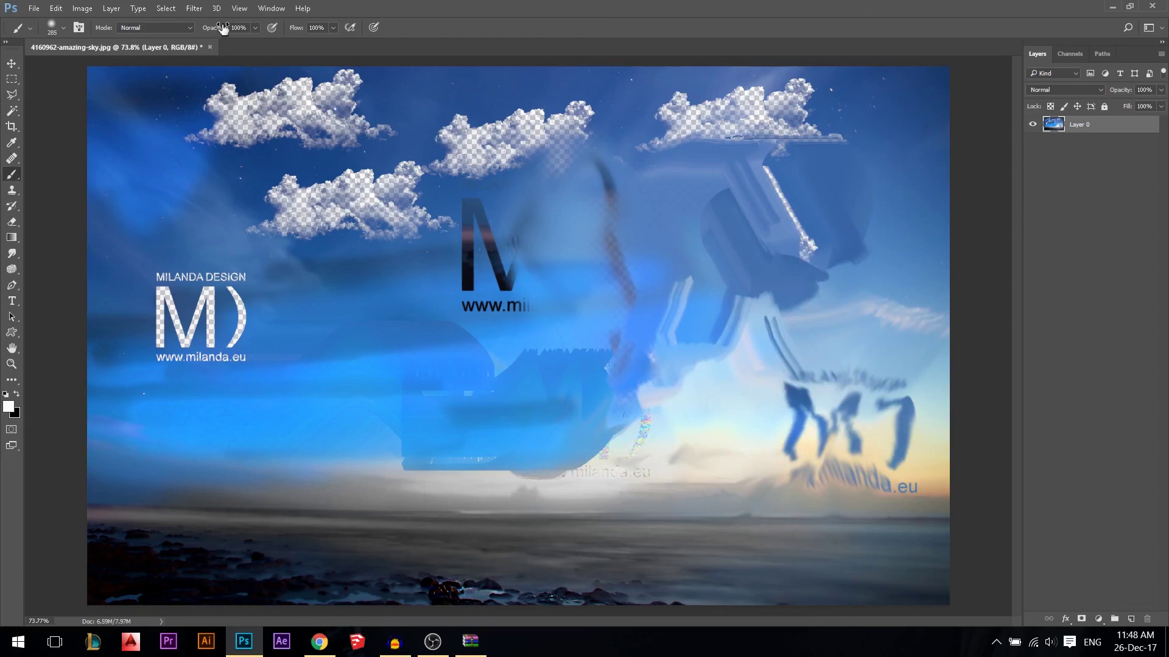
left_click_drag(224, 30, 175, 29)
left_click_drag(209, 481, 318, 413)
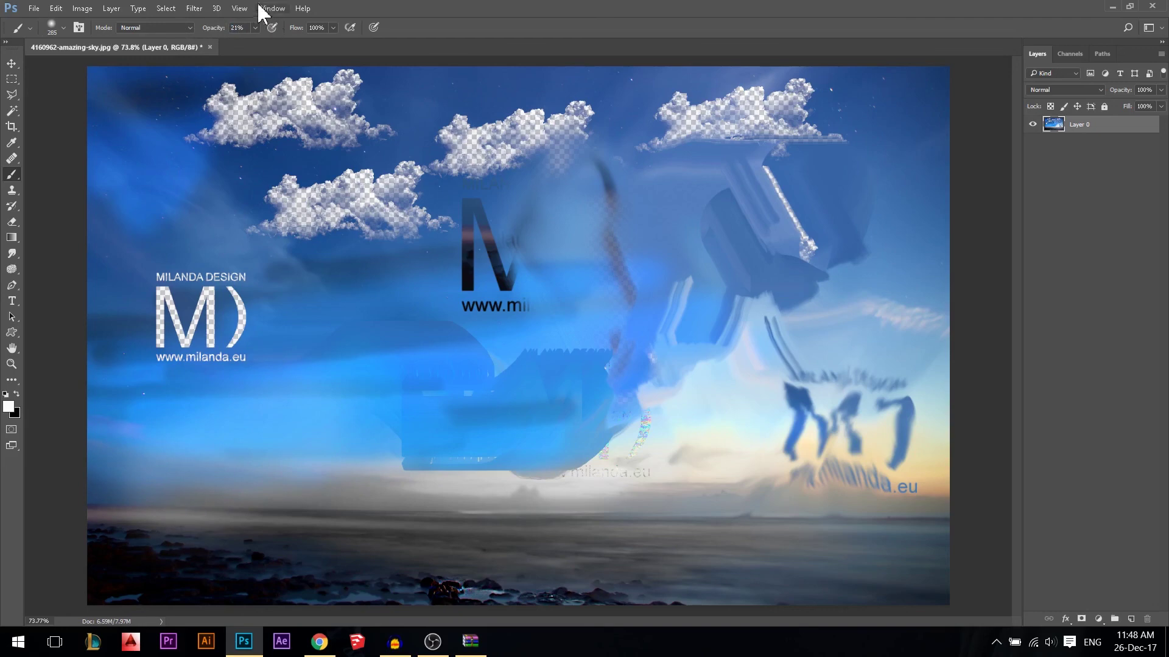
left_click_drag(211, 29, 723, 12)
mouse_move(183, 478)
left_mouse_down()
mouse_move(326, 379)
mouse_move(163, 451)
left_mouse_up()
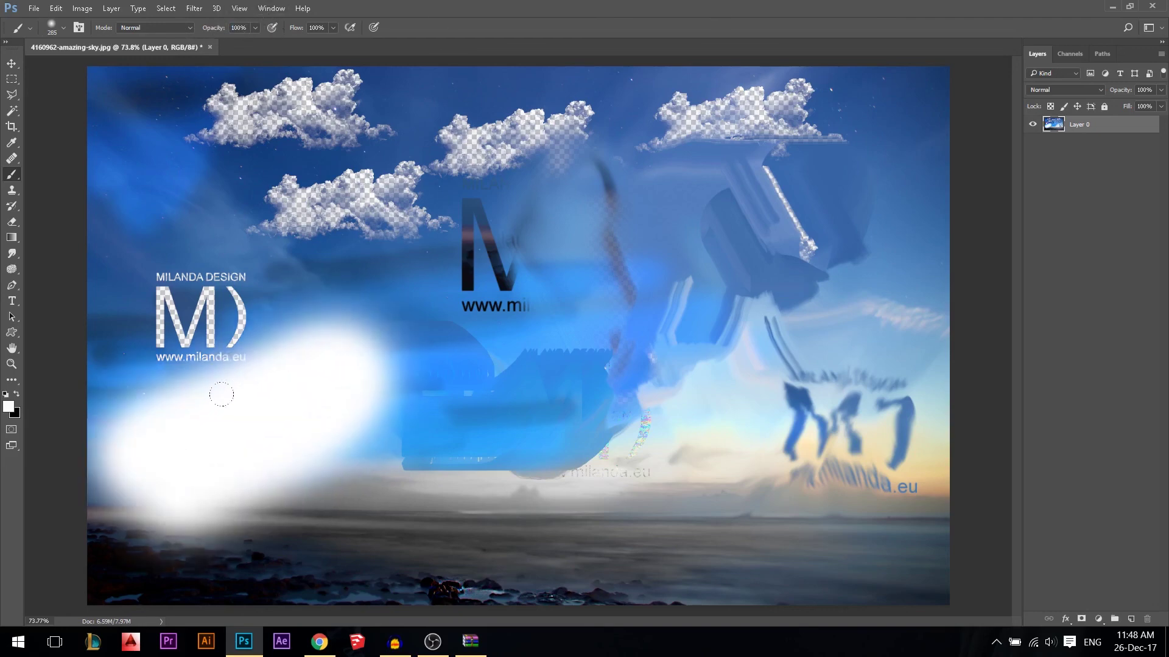
Choose the 305 px cloud brush and paint several white clouds across the upper and middle sky.
right_click(460, 225)
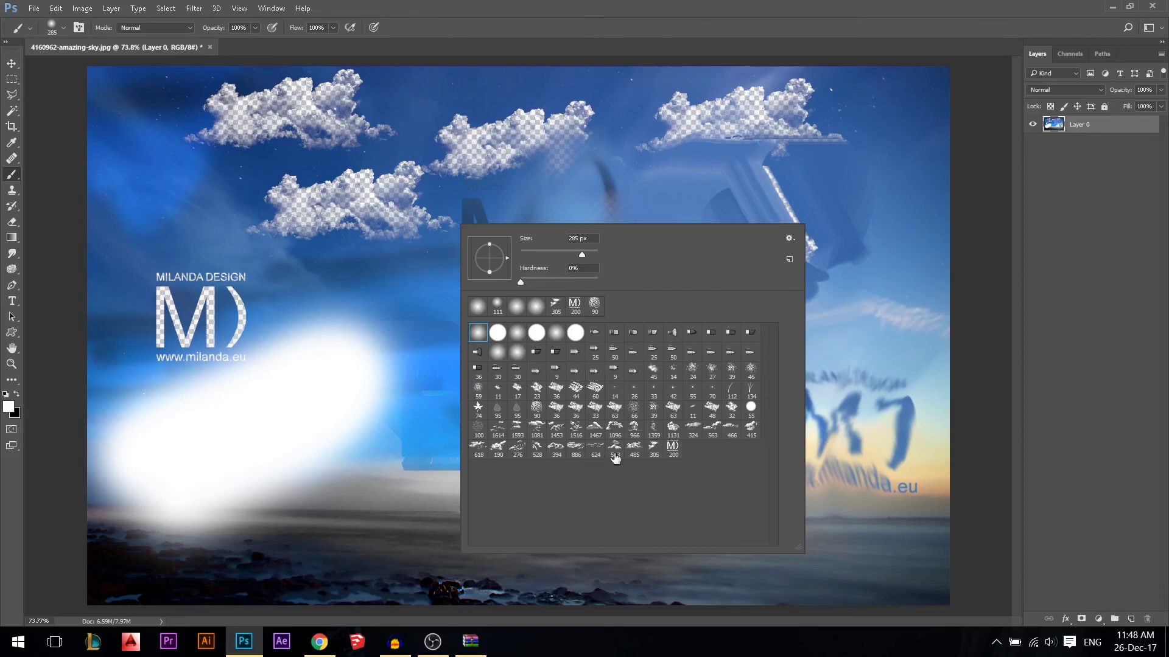
left_click(654, 452)
mouse_move(396, 218)
left_mouse_down()
mouse_move(566, 231)
mouse_move(840, 43)
left_mouse_up()
left_click(537, 182)
left_click(868, 170)
left_click(744, 107)
left_click(750, 133)
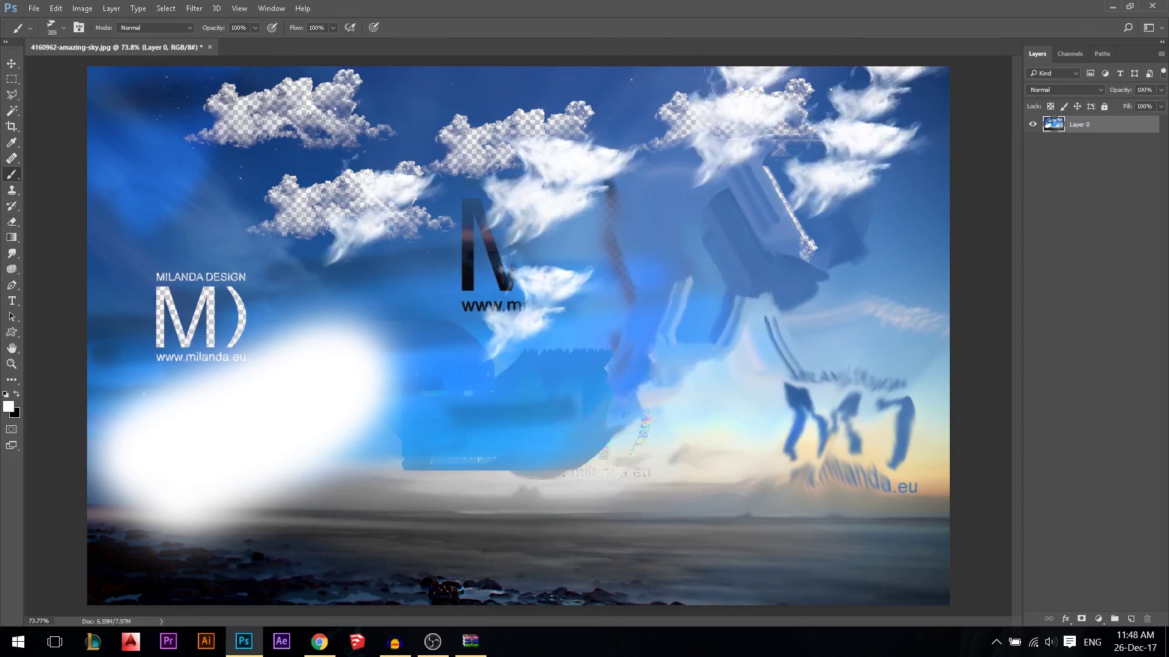
Switch to the Clone Stamp Tool with a 242 px soft round brush and clone blue sky beside the distorted logo.
left_click(12, 191)
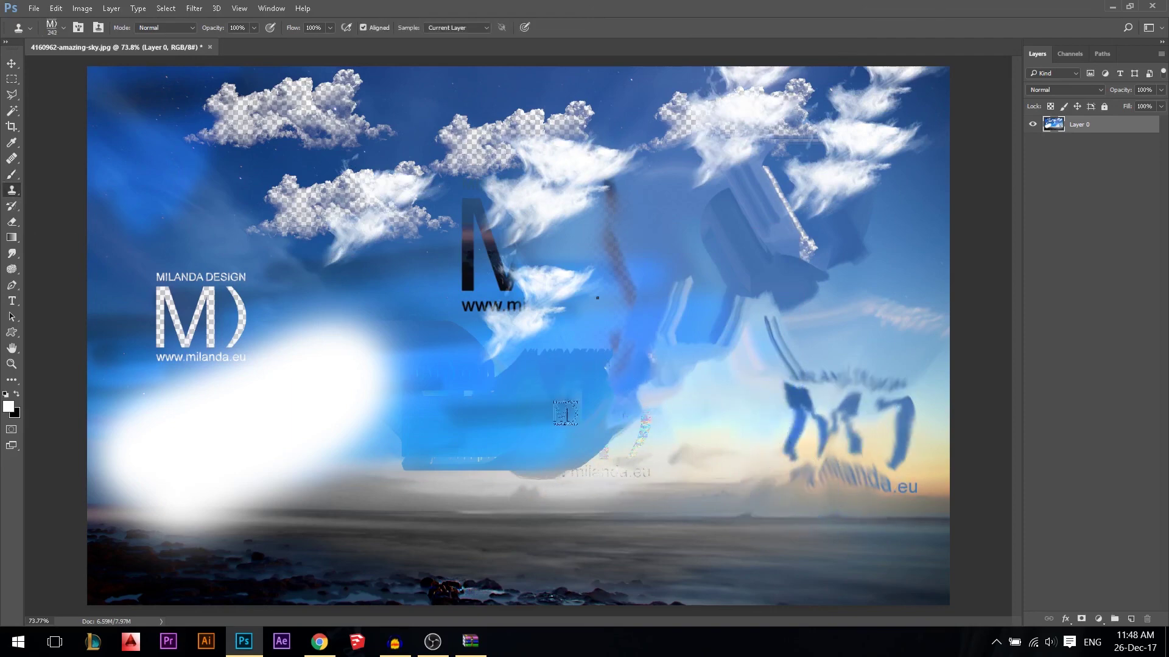
right_click(597, 298)
key("Escape")
left_click(466, 352, "alt")
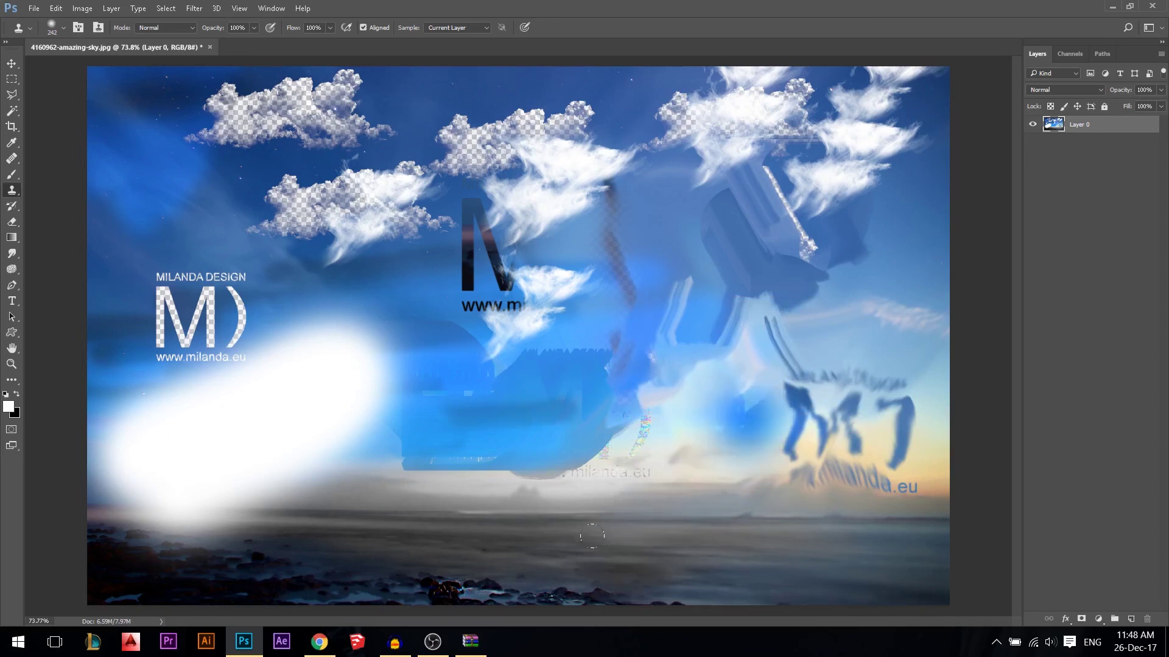
Switch to the Smudge Tool and smear the transparent logo upward along with the edge of the nearby cloud.
mouse_move(12, 253)
left_mouse_down()
mouse_move(58, 261)
mouse_move(17, 257)
mouse_move(39, 272)
left_mouse_up()
mouse_move(210, 277)
left_mouse_down()
mouse_move(213, 246)
mouse_move(229, 242)
mouse_move(243, 289)
mouse_move(203, 288)
mouse_move(210, 259)
left_mouse_up()
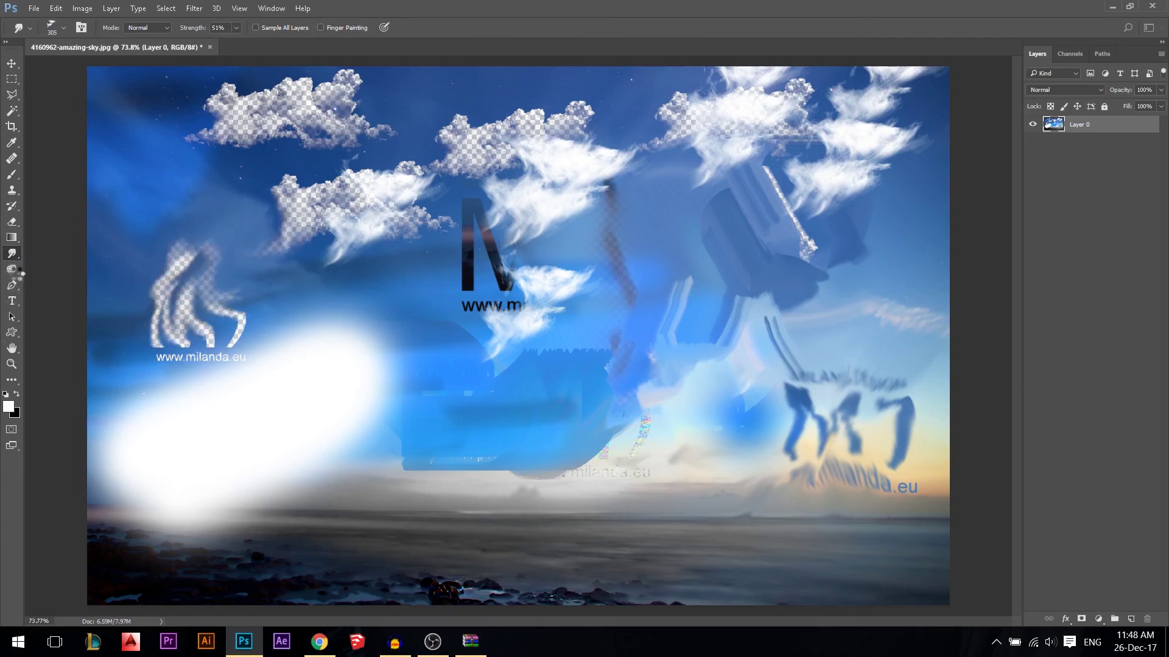
Switch to the Dodge Tool for the upper-left sky, and use the Burn Tool to darken streaks around the smeared logo.
left_click(12, 272)
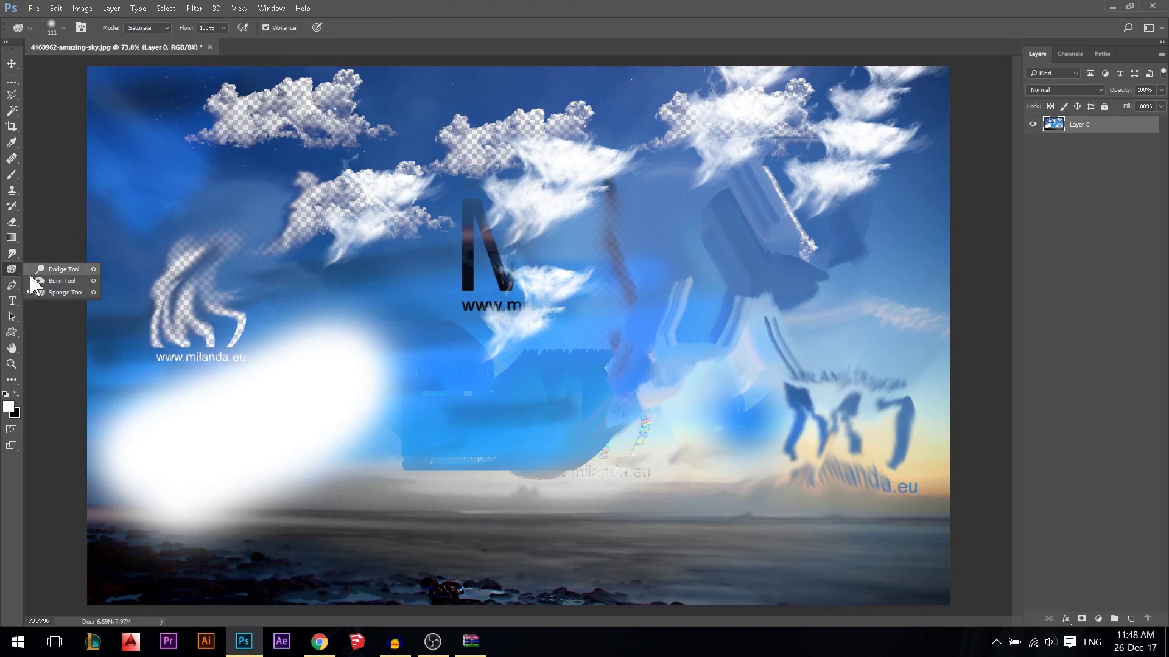
left_click(61, 269)
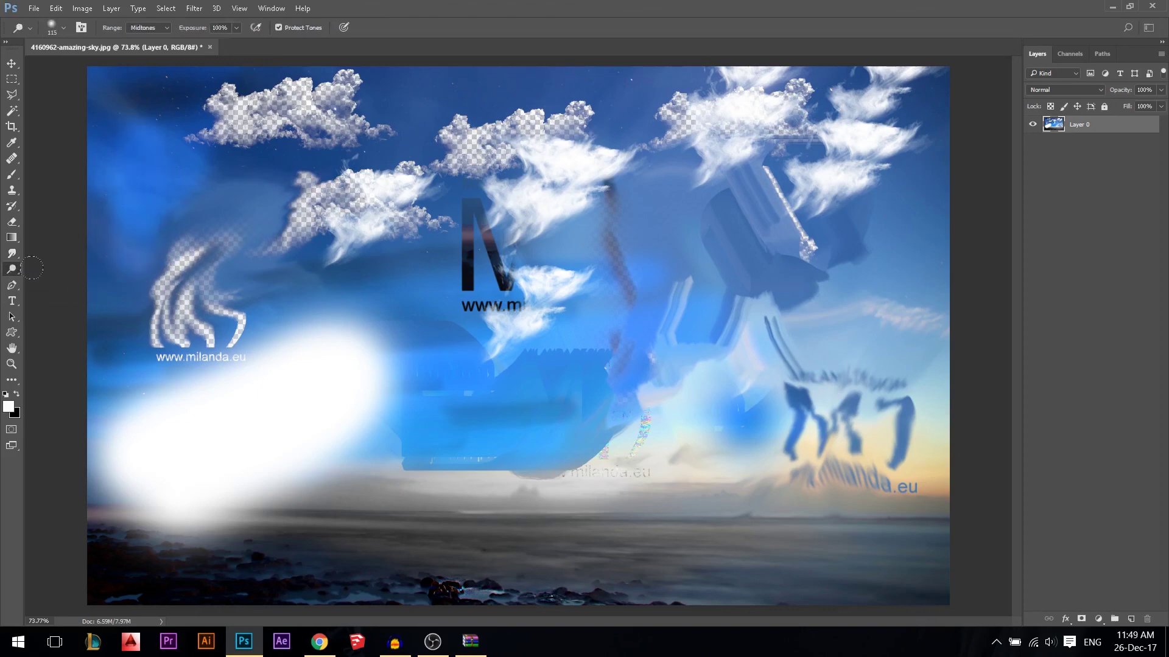
left_click_drag(13, 277, 15, 277)
left_click(60, 283)
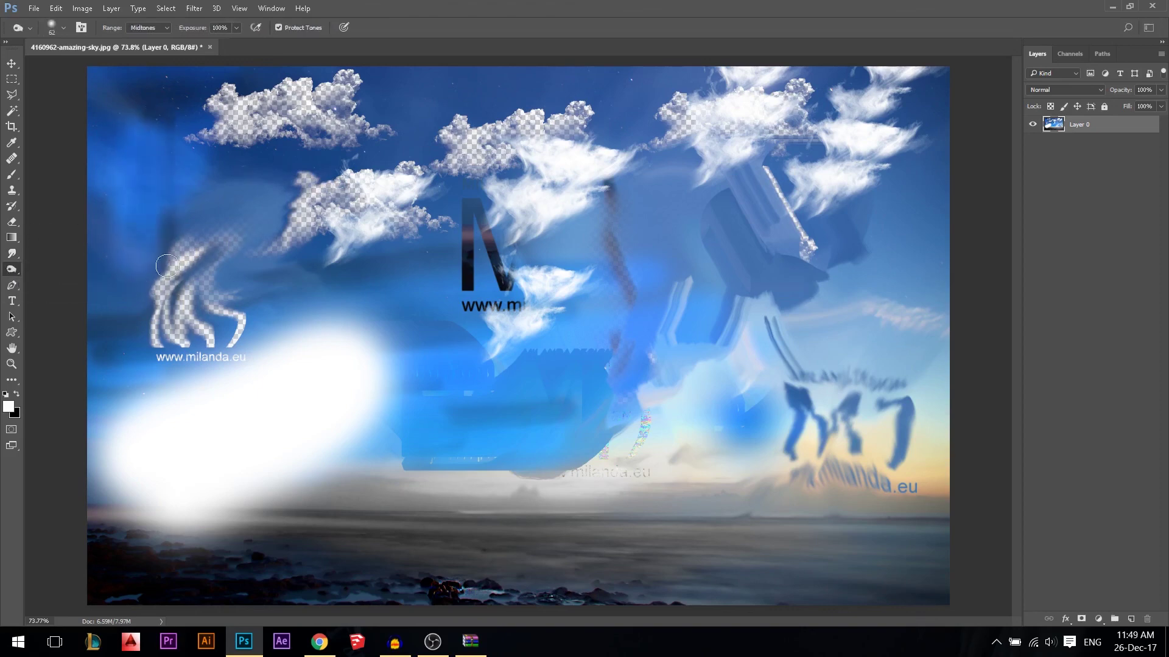
mouse_move(183, 302)
left_mouse_down()
mouse_move(136, 195)
mouse_move(177, 109)
mouse_move(158, 182)
left_mouse_up()
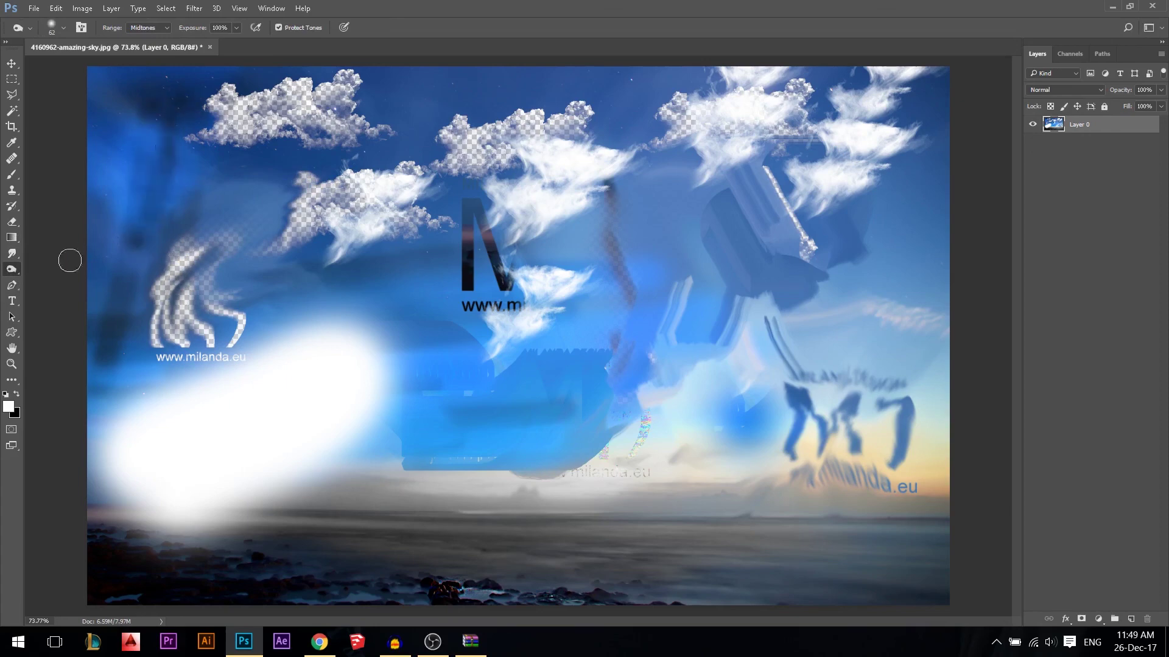
Switch to the Sponge Tool, set its mode to Desaturate and sponge the upper-left sky.
left_click_drag(12, 266, 42, 292)
left_click(45, 290)
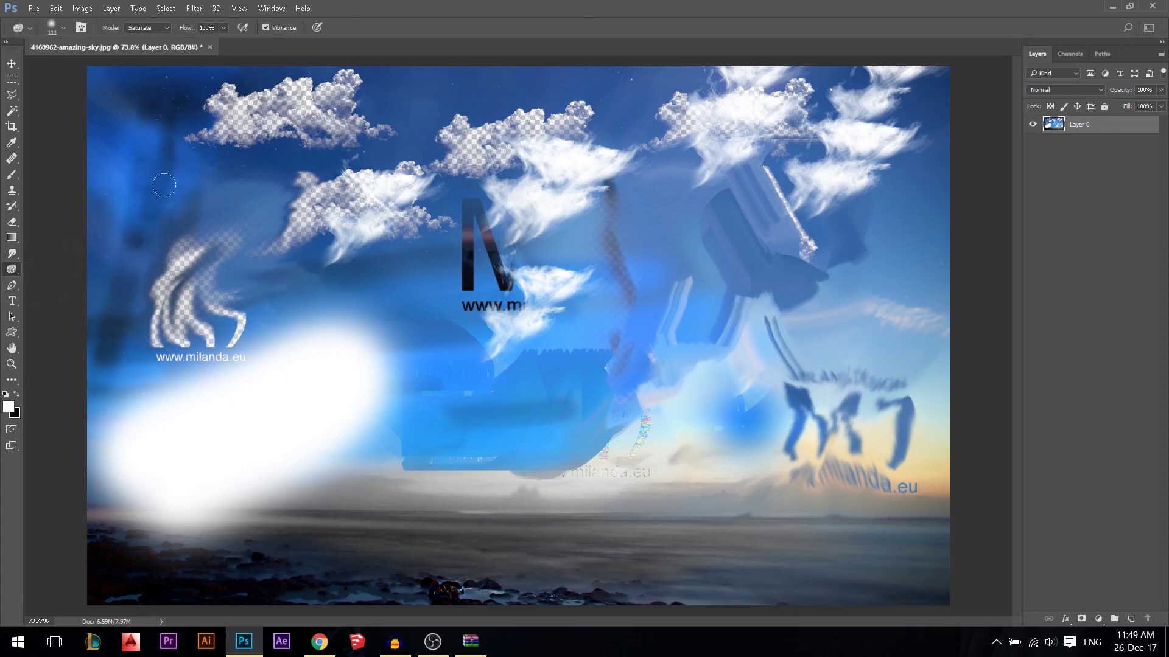
left_click(143, 37)
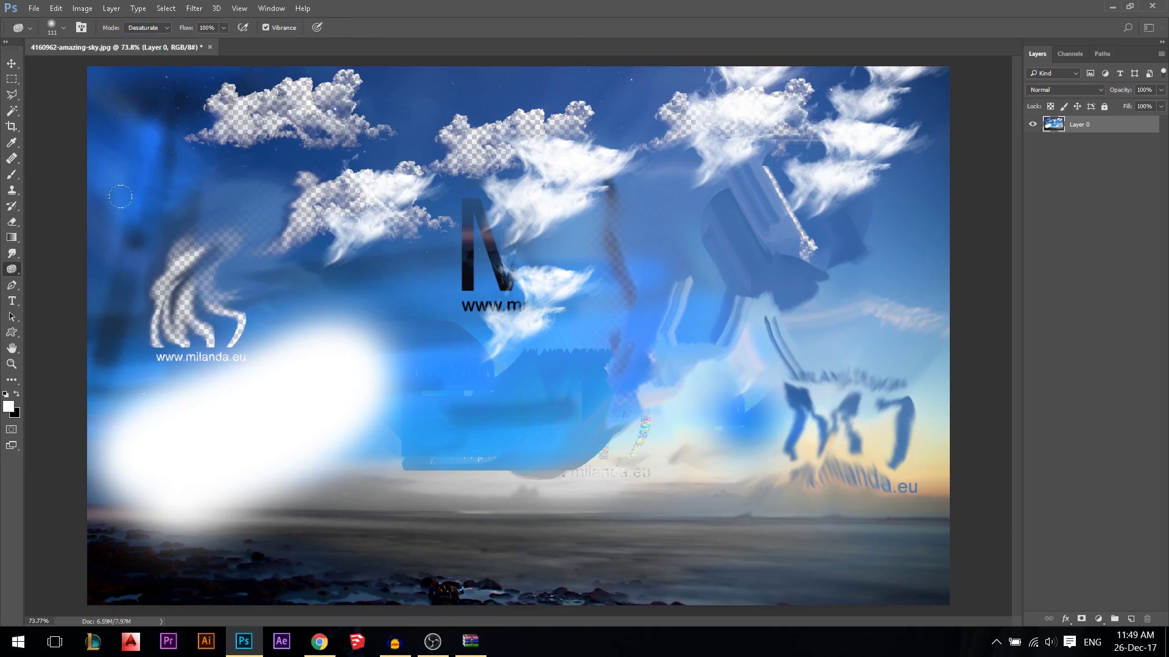
Switch to the Eraser Tool, choose a 200 px hard round brush and erase most of the upper sky to transparency.
left_click(13, 222)
right_click(121, 145)
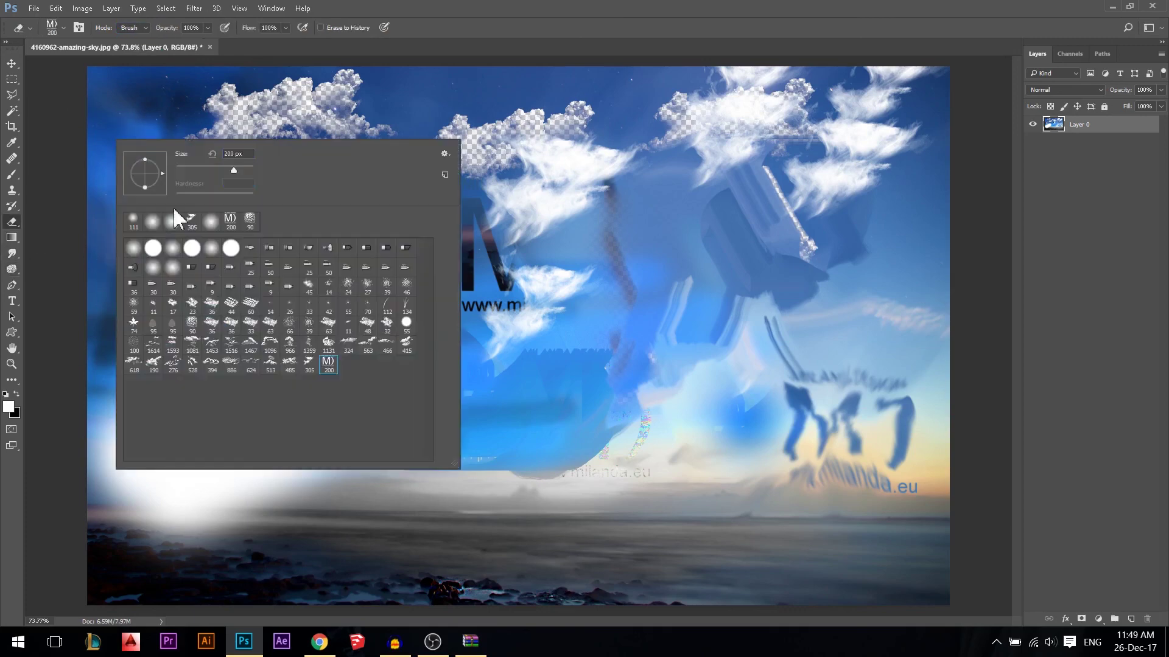
left_click(162, 244)
mouse_move(670, 134)
left_mouse_down()
mouse_move(419, 122)
mouse_move(134, 183)
mouse_move(255, 77)
mouse_move(509, 162)
mouse_move(704, 118)
mouse_move(386, 190)
mouse_move(452, 207)
mouse_move(646, 180)
left_mouse_up()
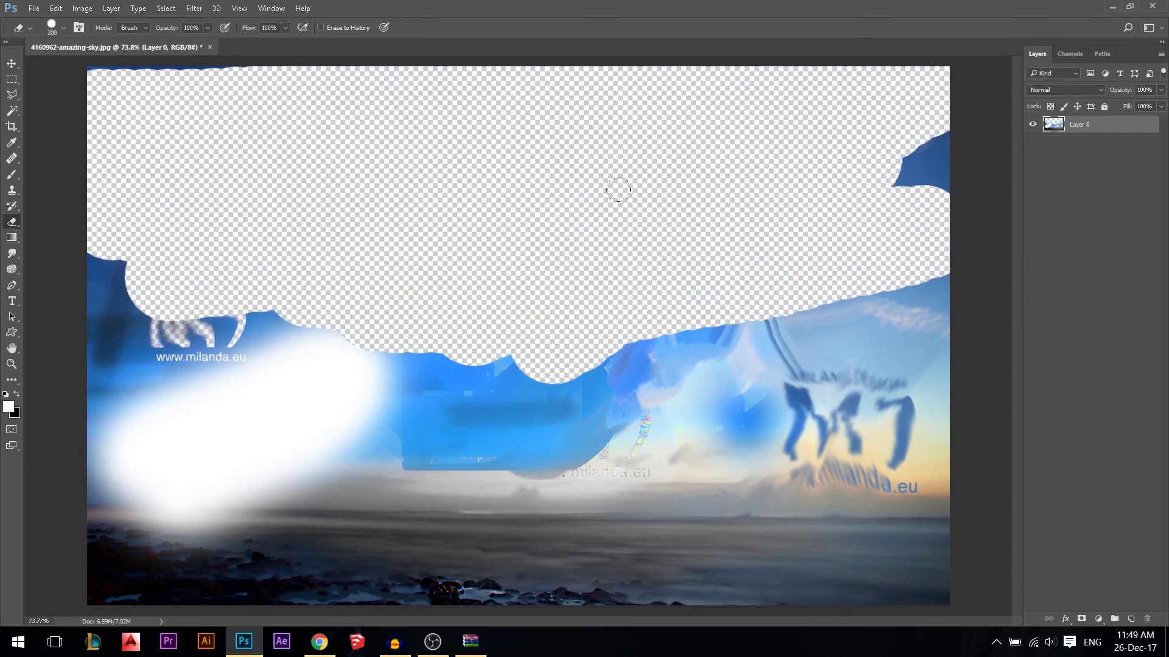